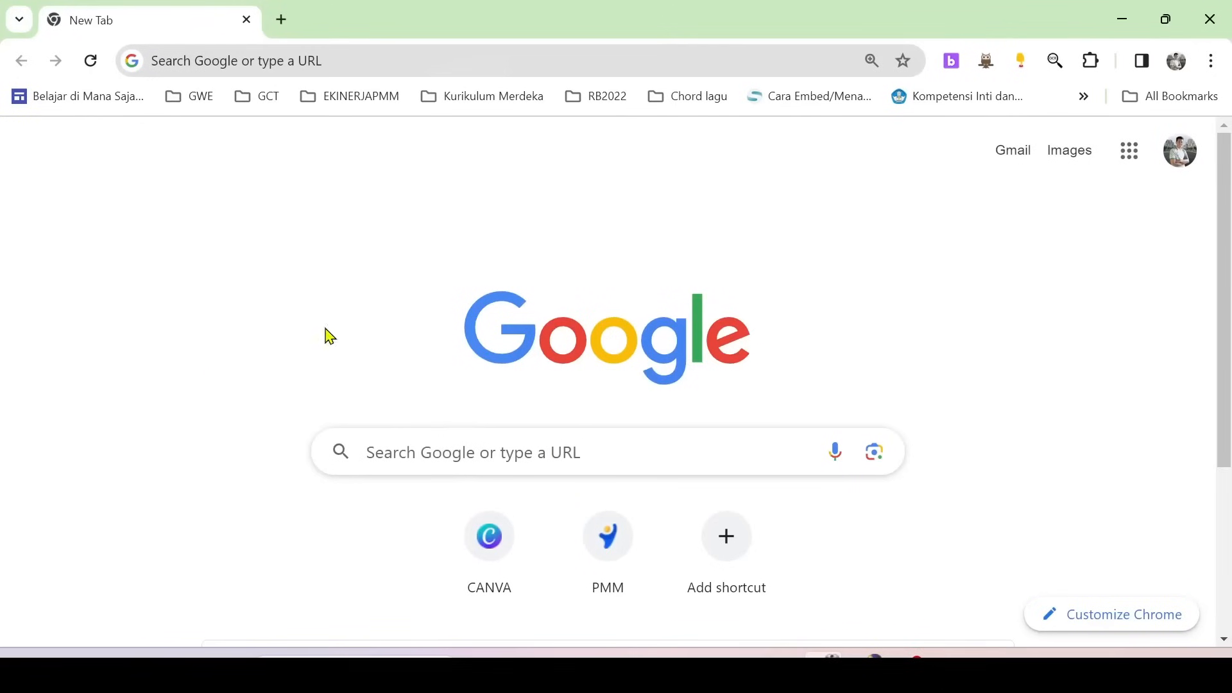
Go to canva.com in the browser.
click(219, 61)
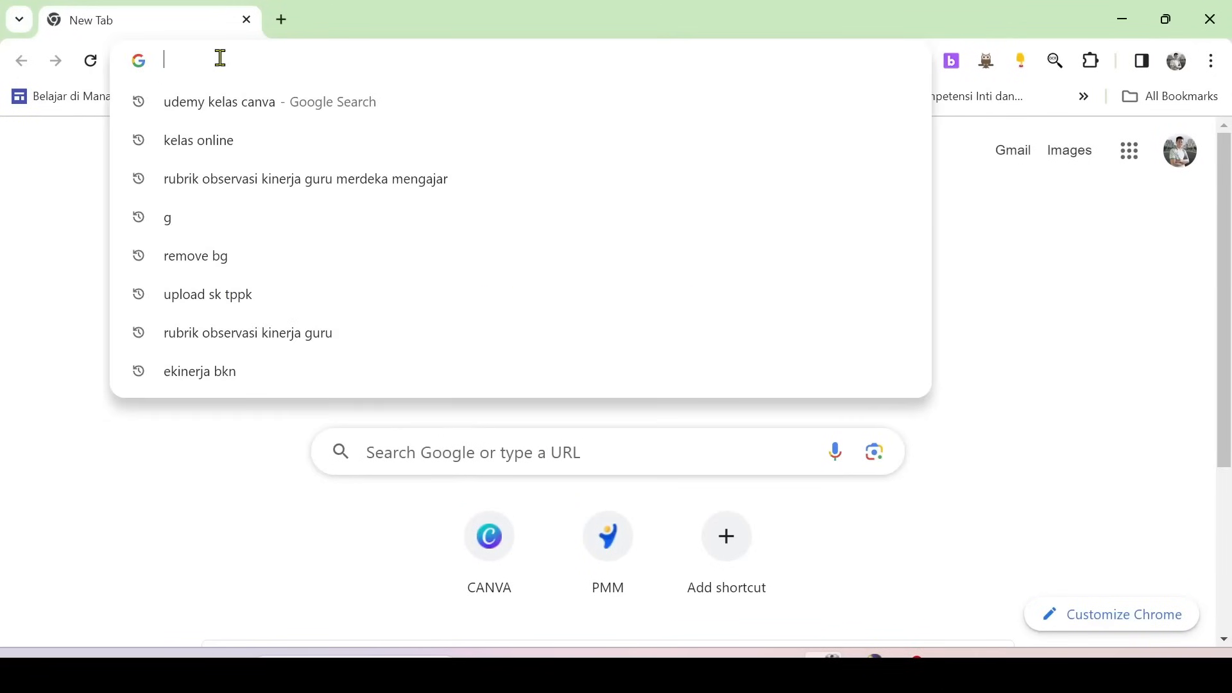
text(canva.co)
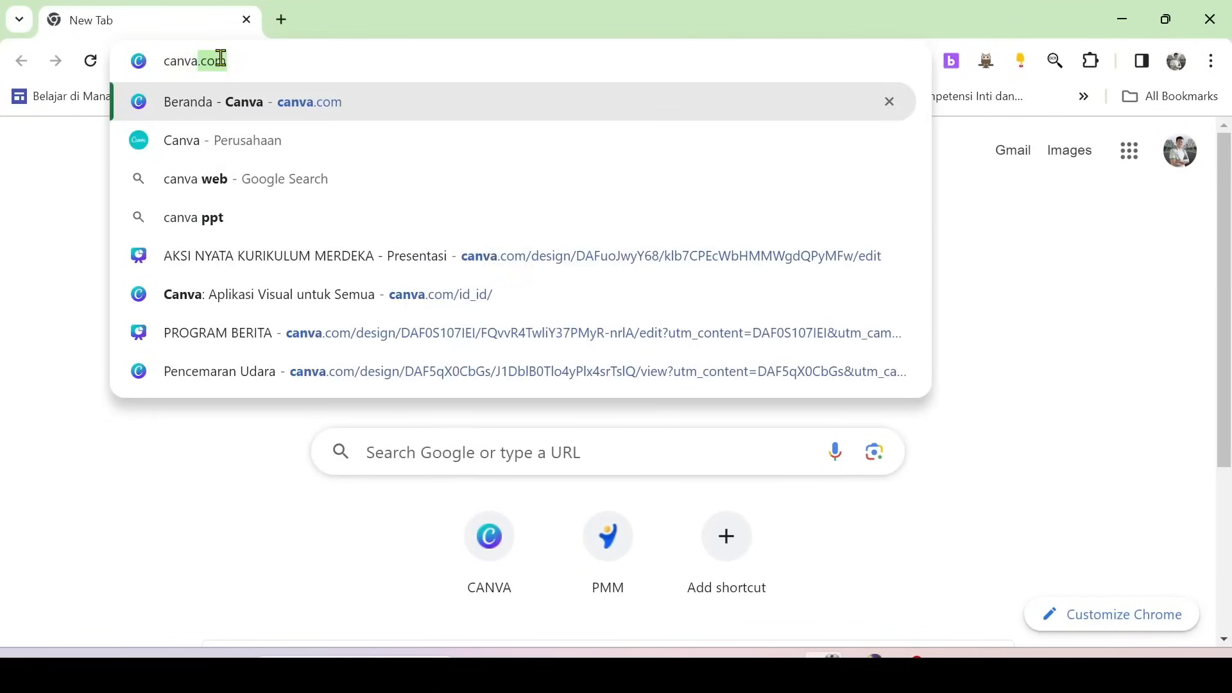
text(m)
key(Return)
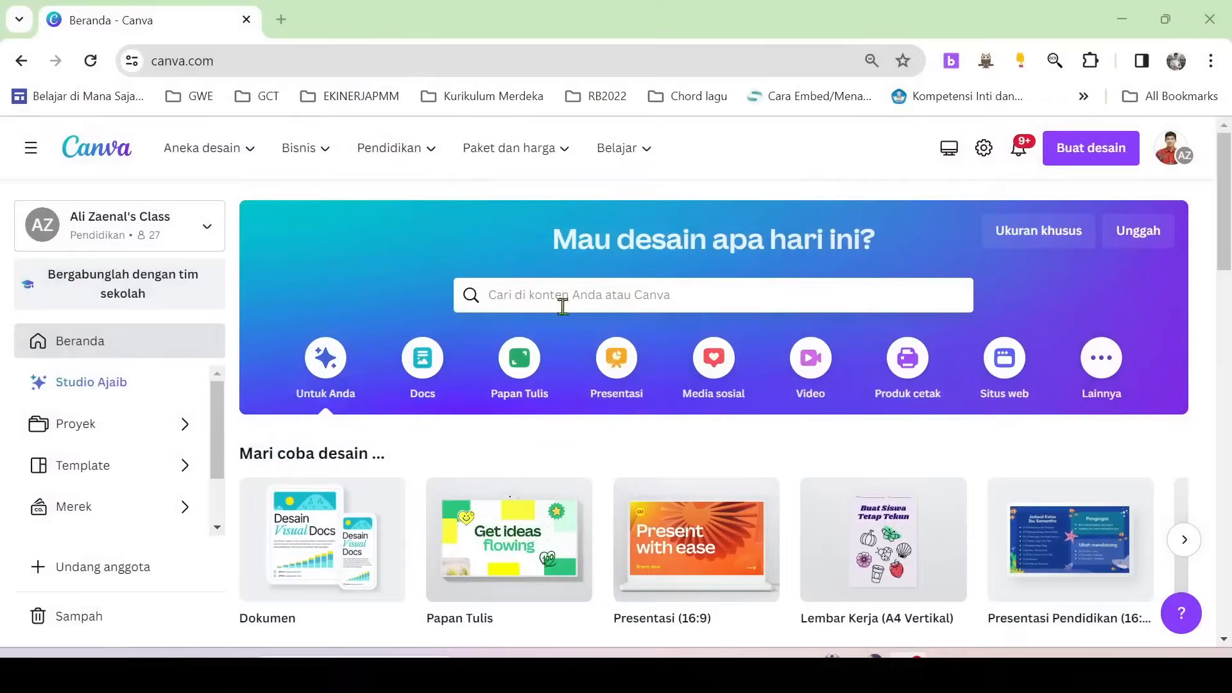
Show the Presentasi design types on the home page and look through the presentation, brainstorming and game template rows.
scroll(501, 472, down, 2)
scroll(457, 463, up, 2)
scroll(427, 436, down, 2)
scroll(418, 411, up, 2)
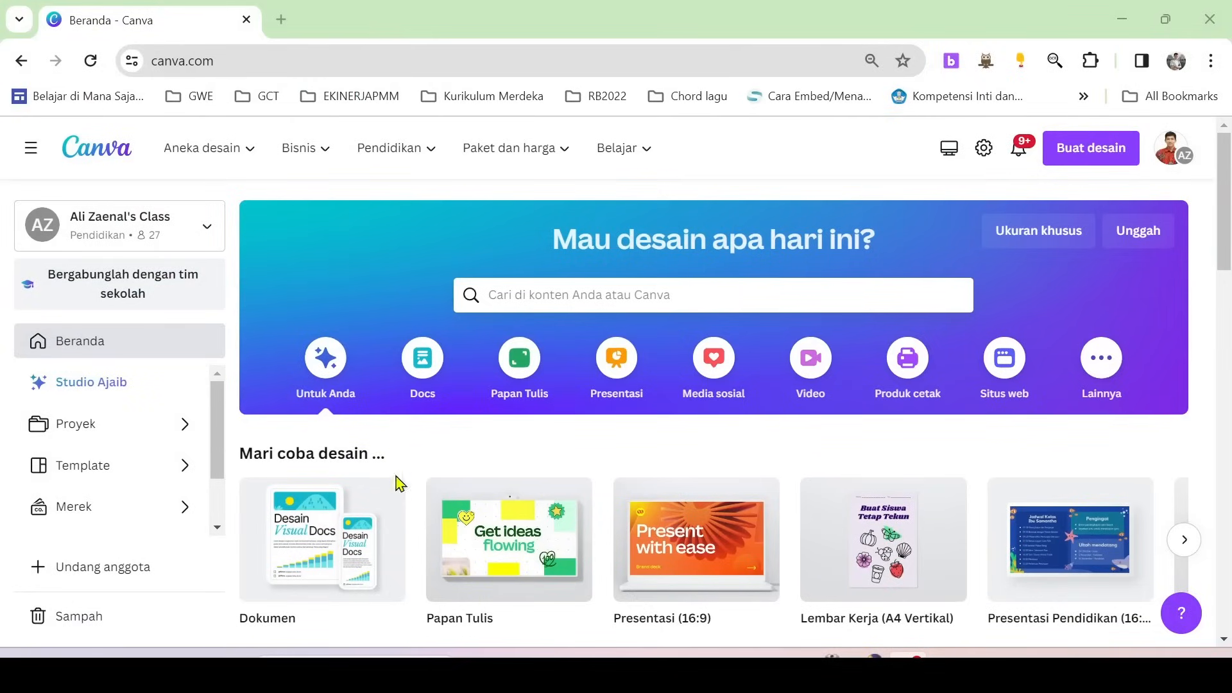
click(617, 367)
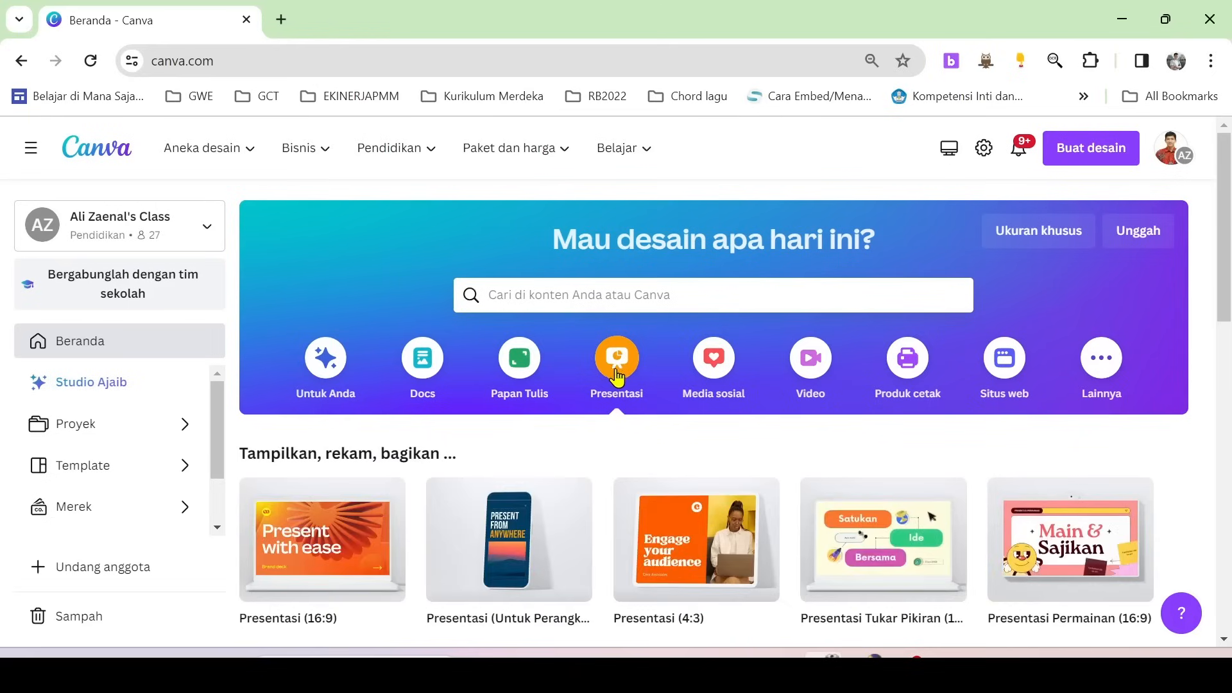
scroll(620, 392, down, 10)
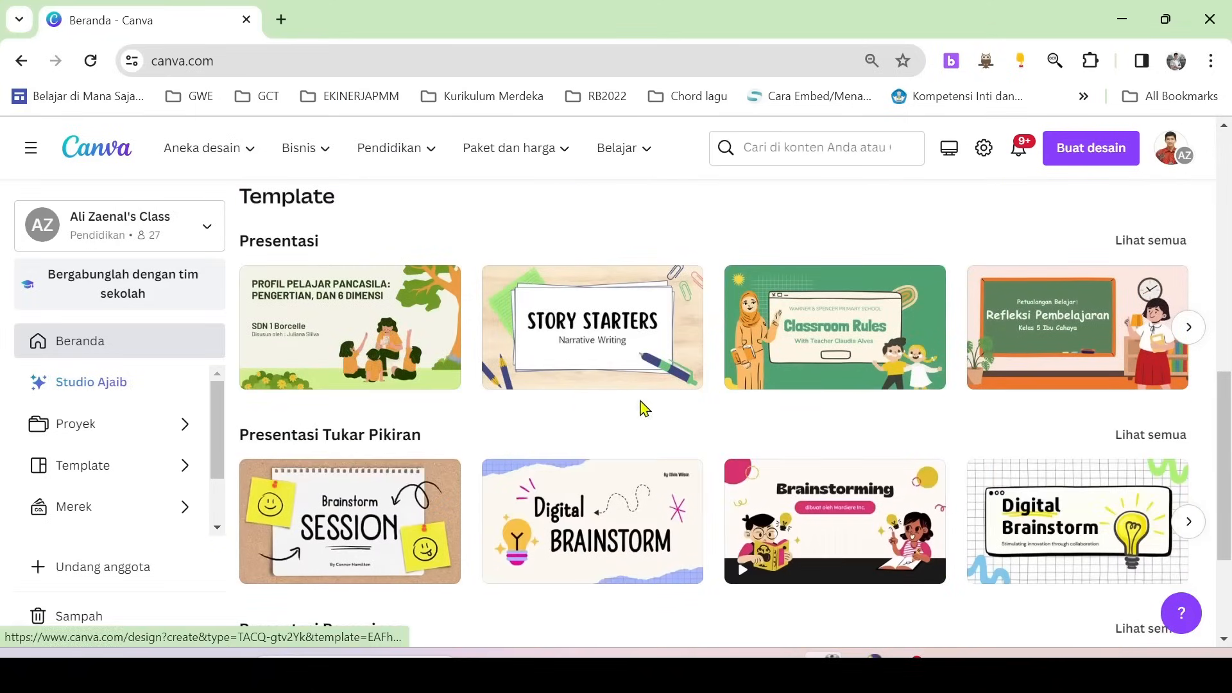
scroll(738, 397, down, 3)
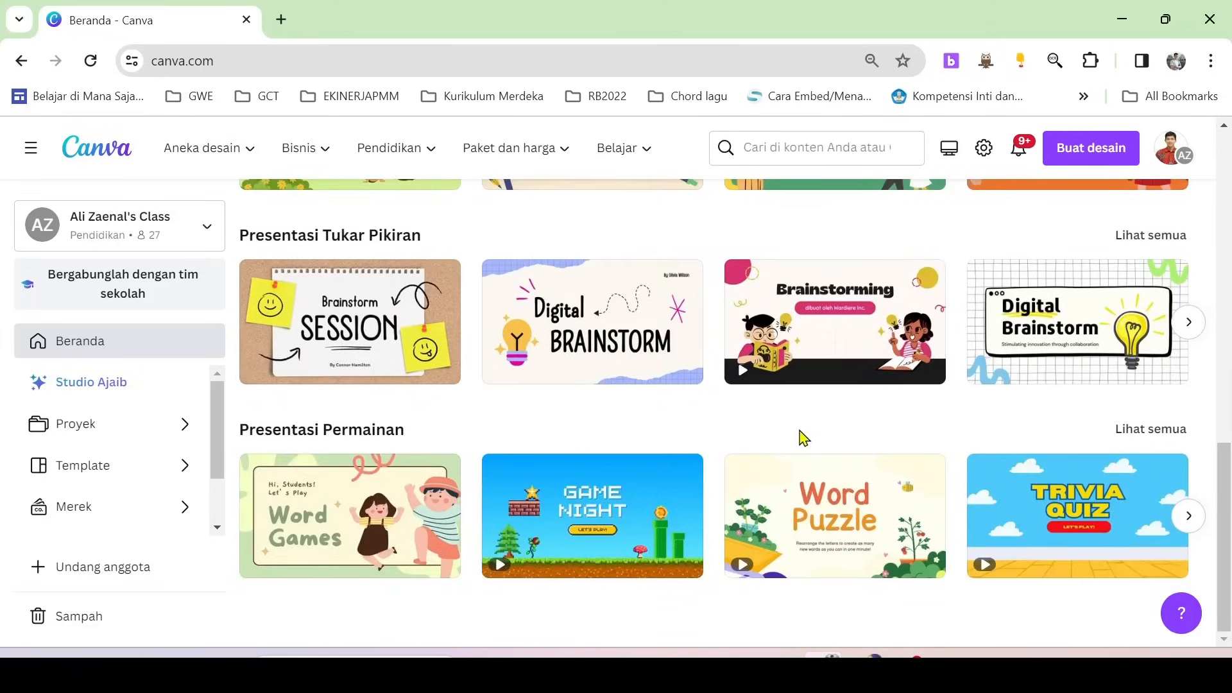
scroll(780, 440, up, 3)
scroll(772, 433, down, 3)
scroll(828, 466, up, 2)
scroll(828, 468, down, 2)
Open the Kelas 1 template collection, found among the Pendidikan templates grouped by Kelas.
click(187, 471)
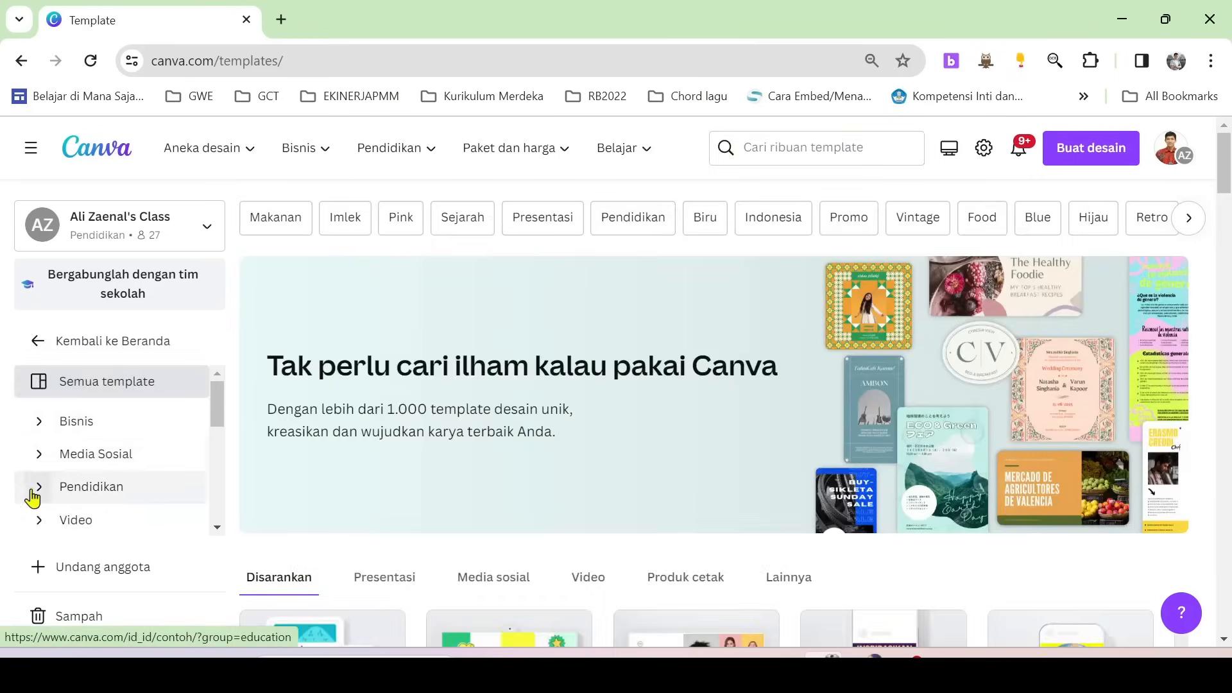
click(40, 494)
scroll(123, 473, down, 3)
scroll(129, 459, up, 2)
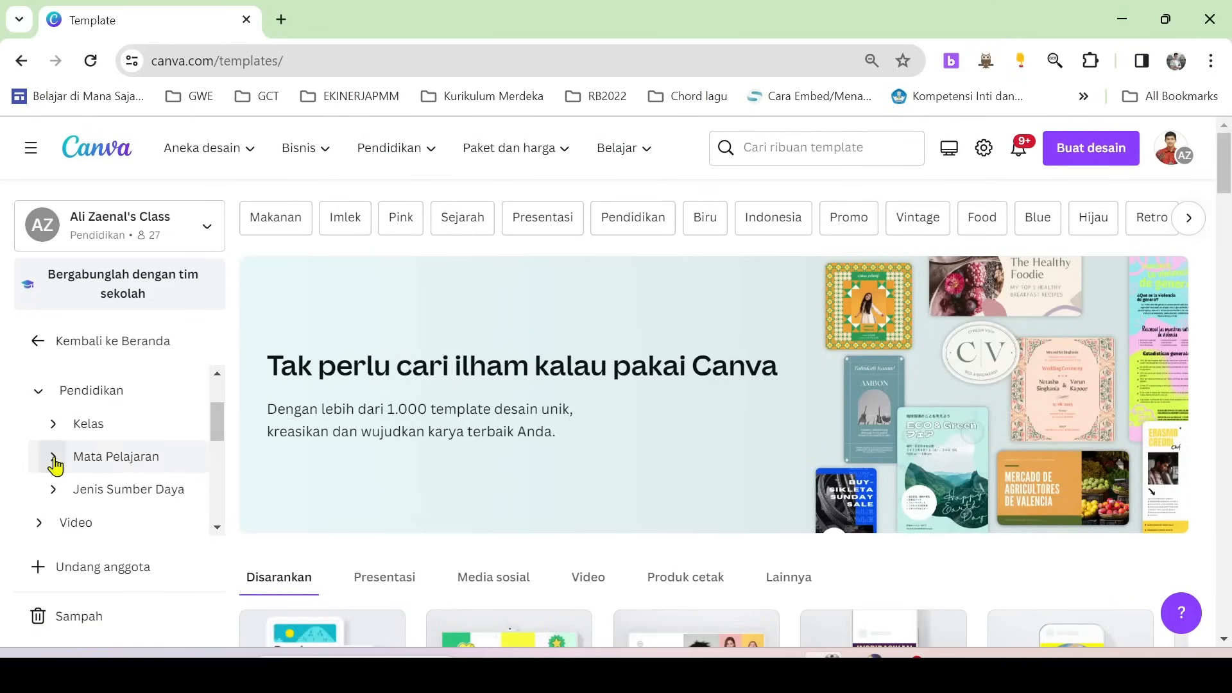
click(54, 427)
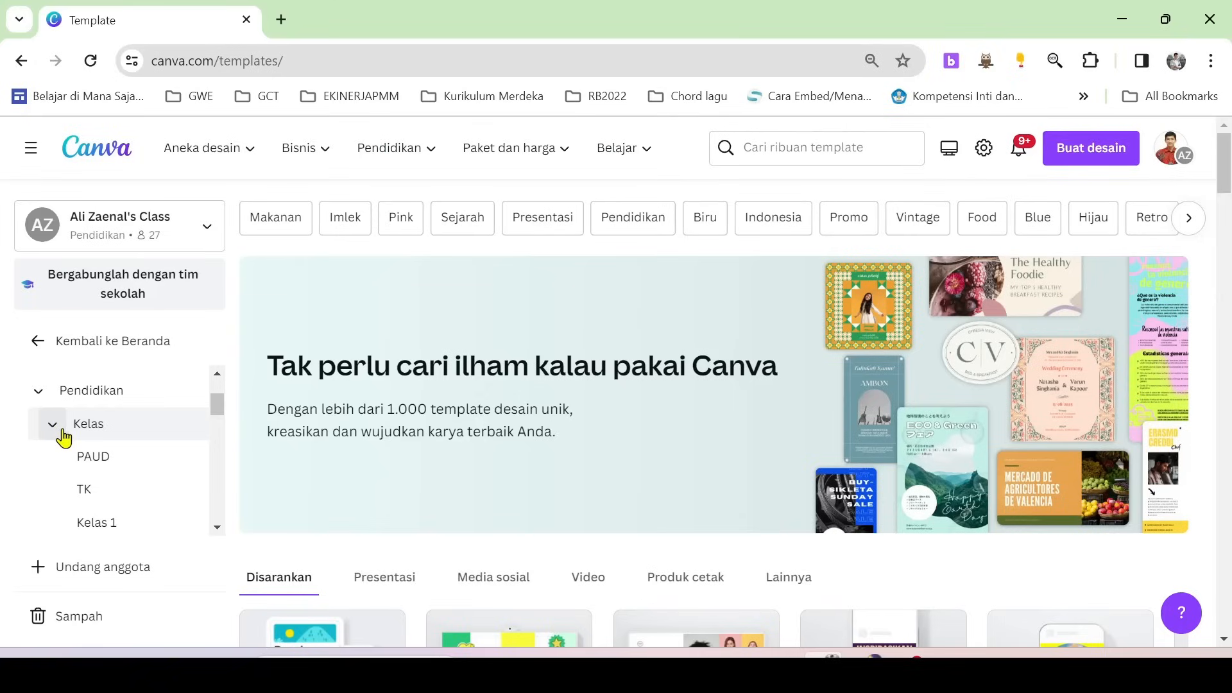
scroll(77, 443, down, 2)
scroll(77, 443, up, 2)
scroll(78, 445, down, 2)
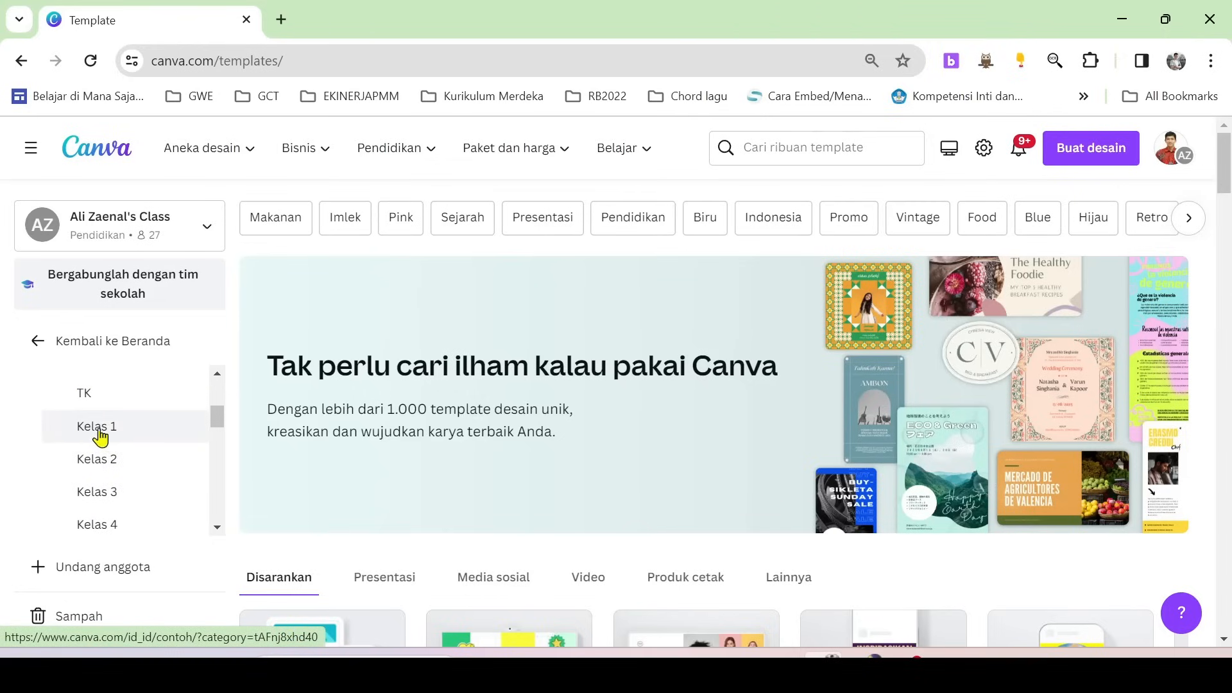
click(101, 435)
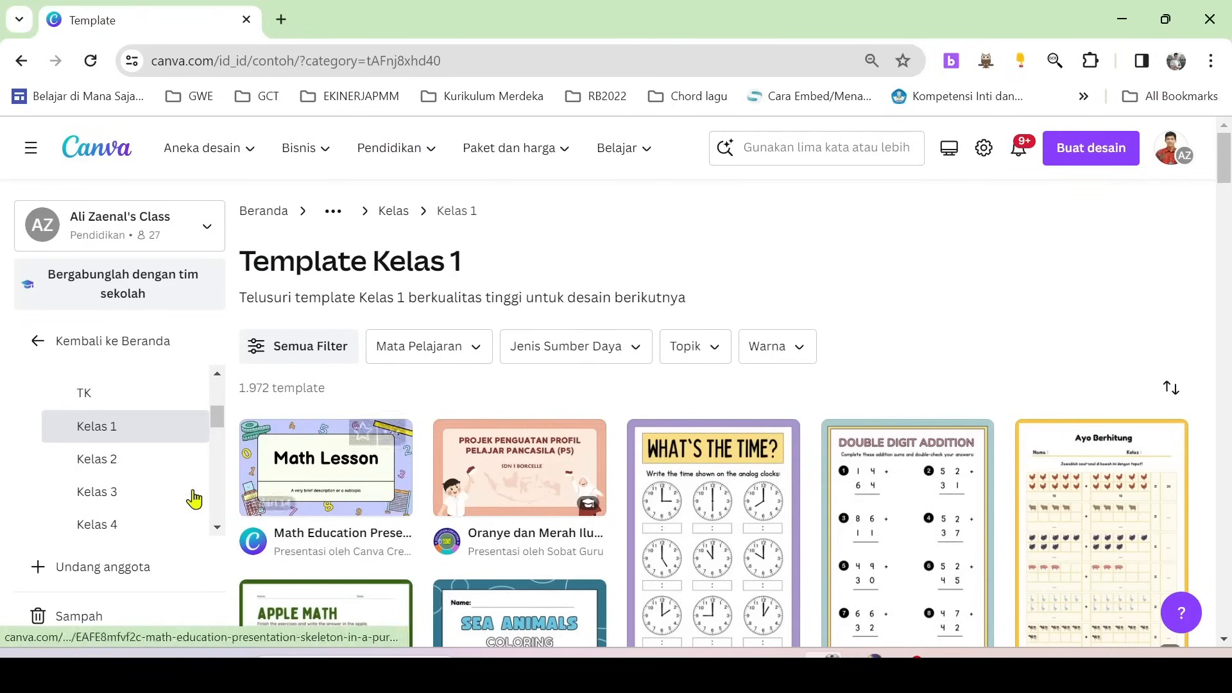
Browse the Kelas 1 template gallery for a presentation suitable as teaching material.
scroll(95, 523, down, 2)
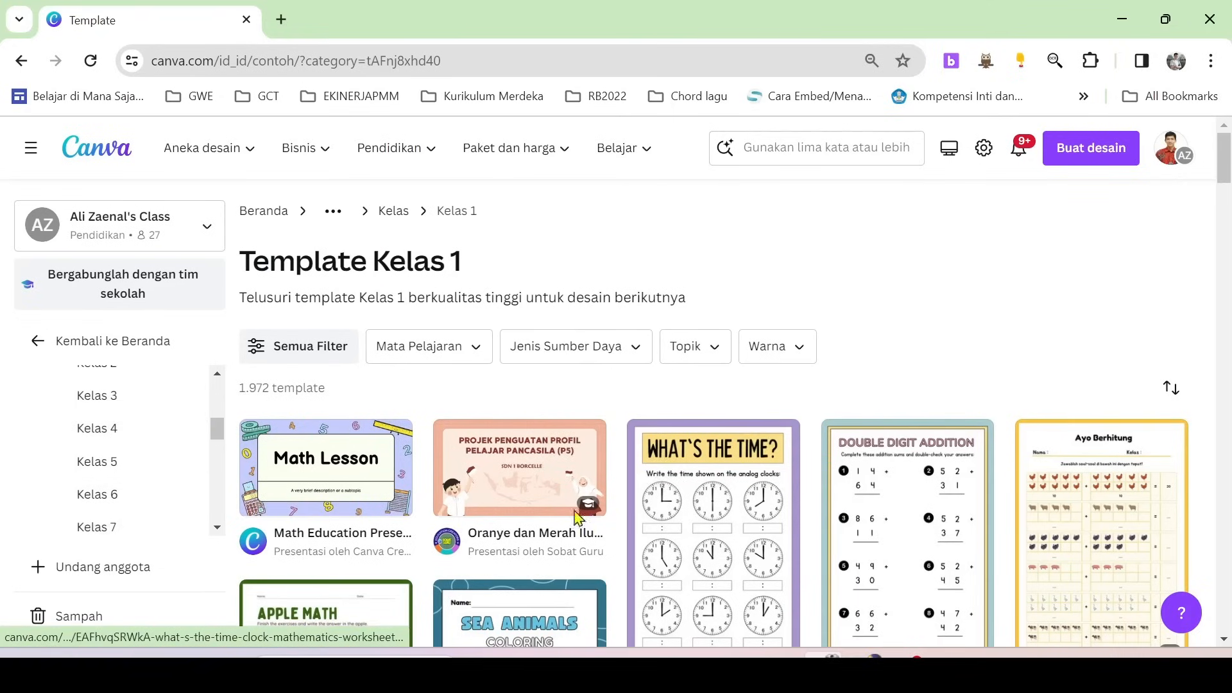
scroll(630, 470, down, 1)
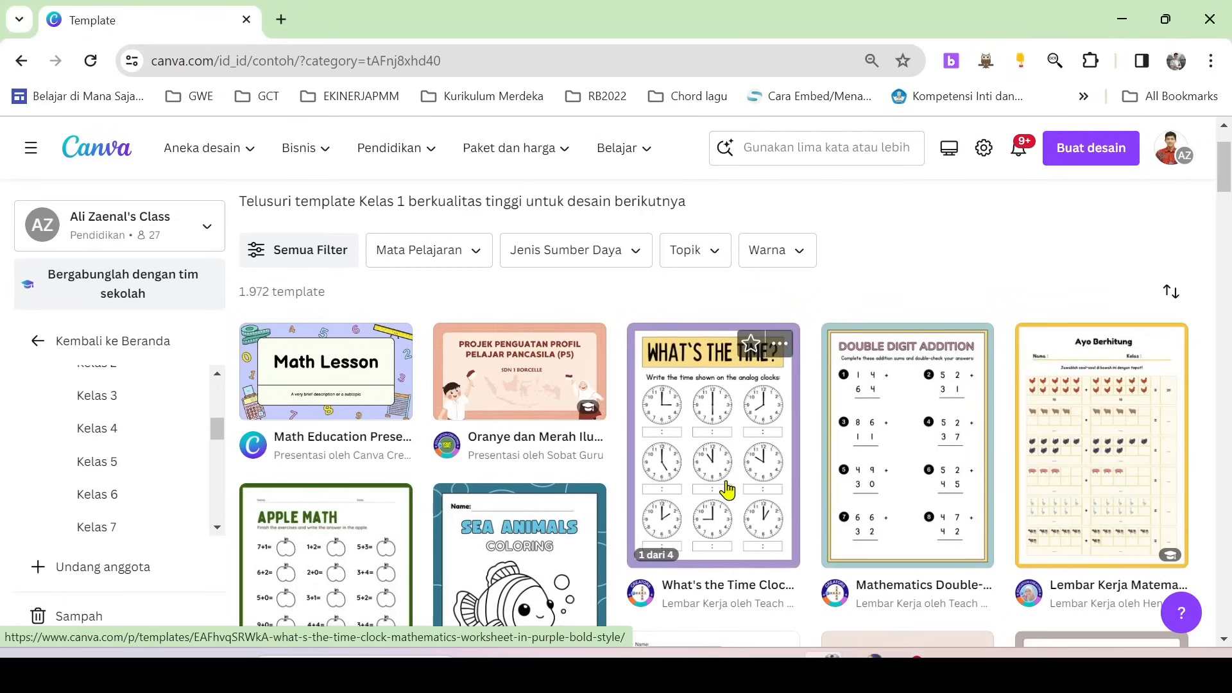
scroll(879, 501, down, 7)
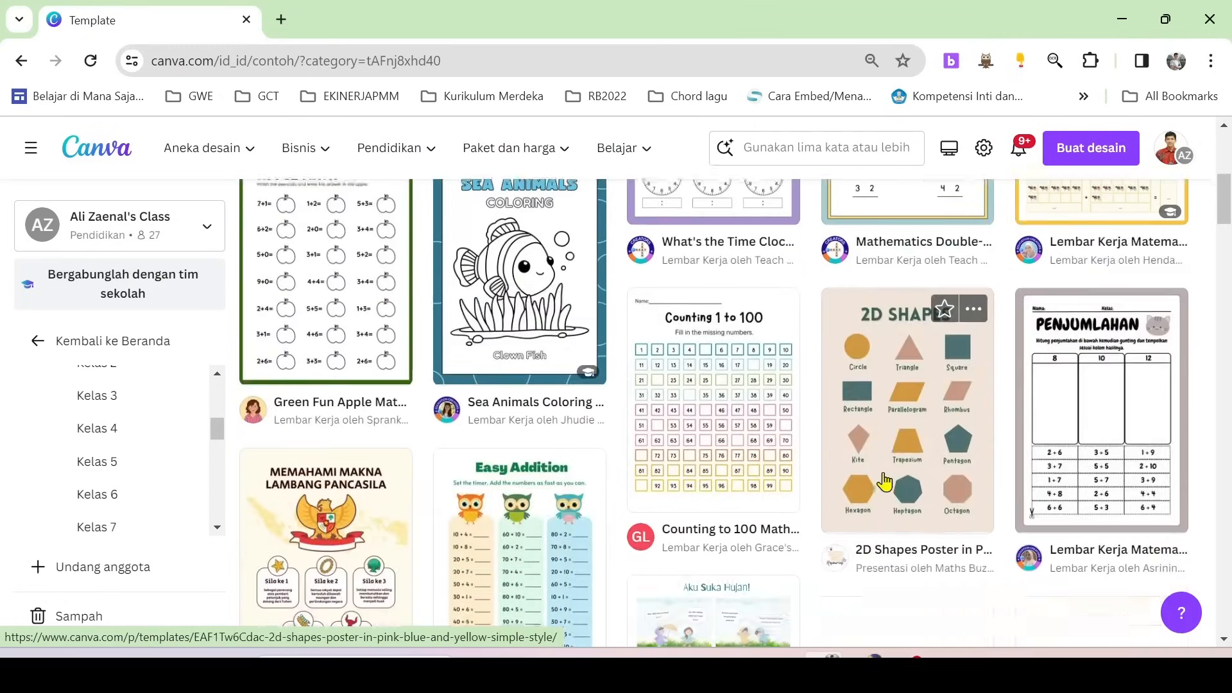
scroll(876, 450, down, 9)
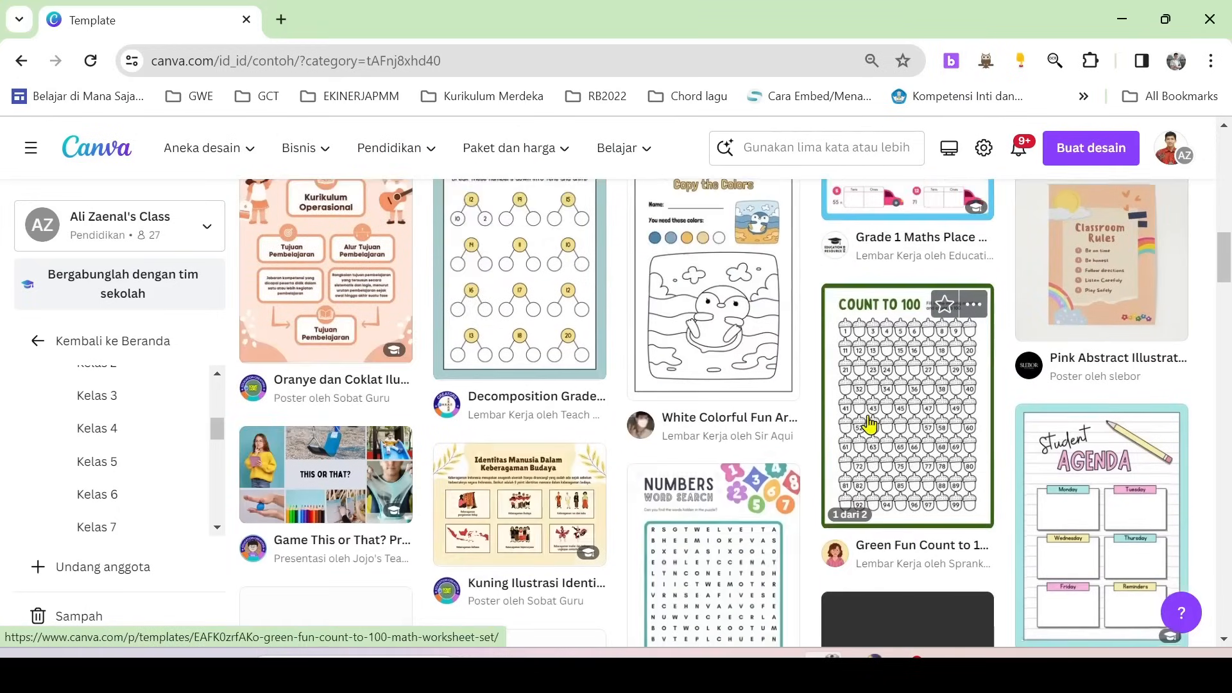
scroll(868, 420, down, 4)
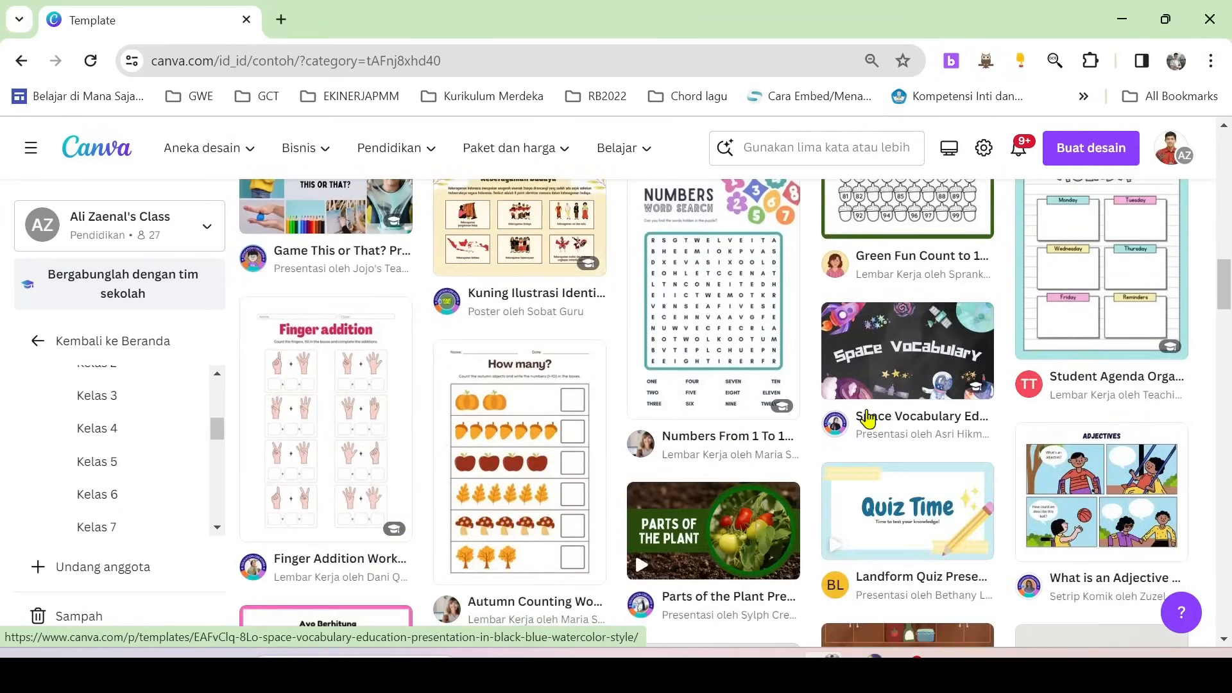
scroll(867, 414, down, 2)
scroll(868, 411, up, 2)
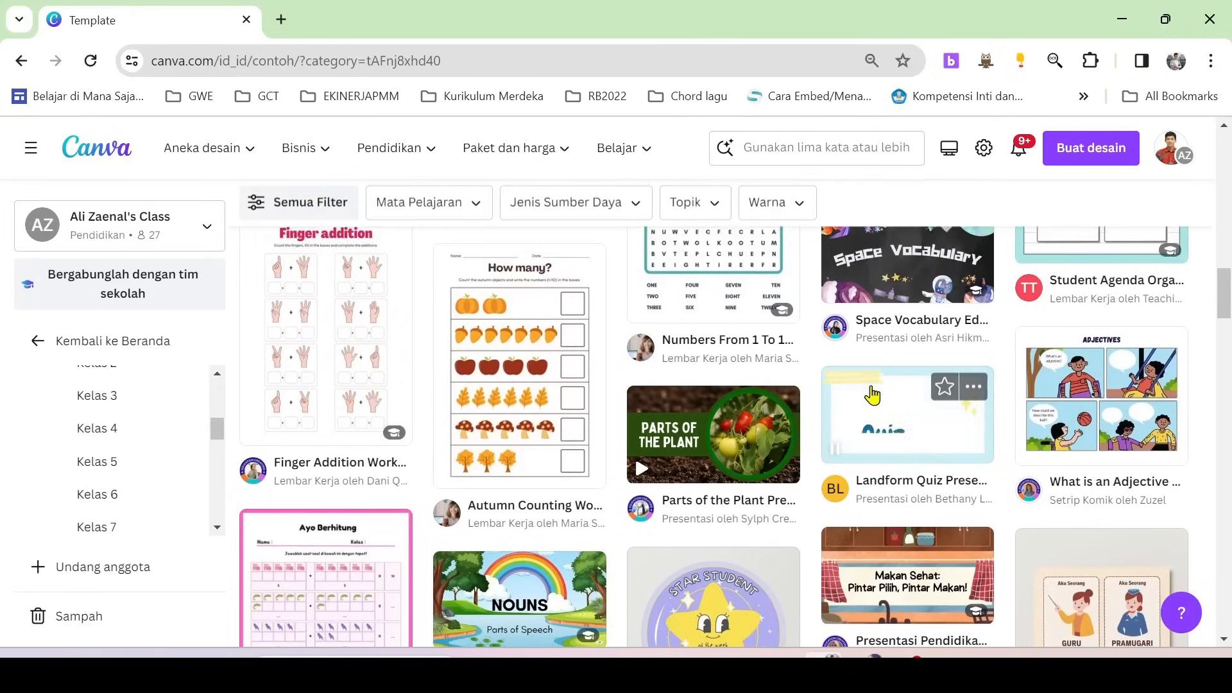
scroll(871, 397, up, 2)
scroll(870, 379, down, 3)
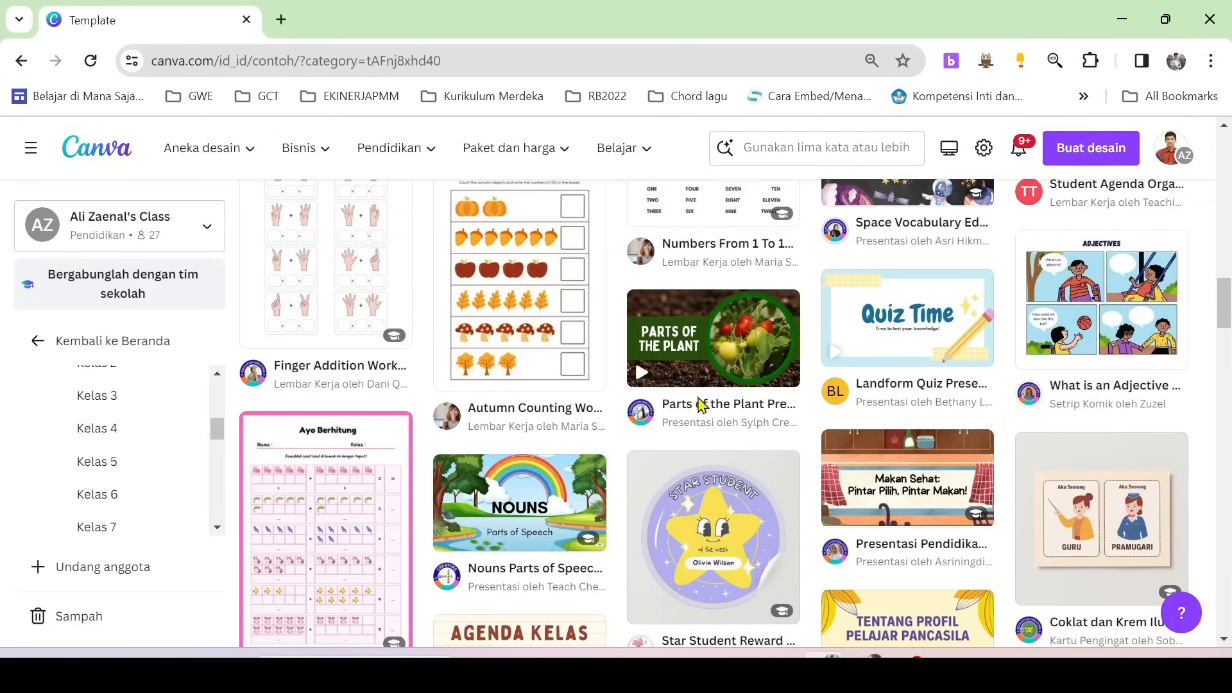
scroll(690, 385, down, 1)
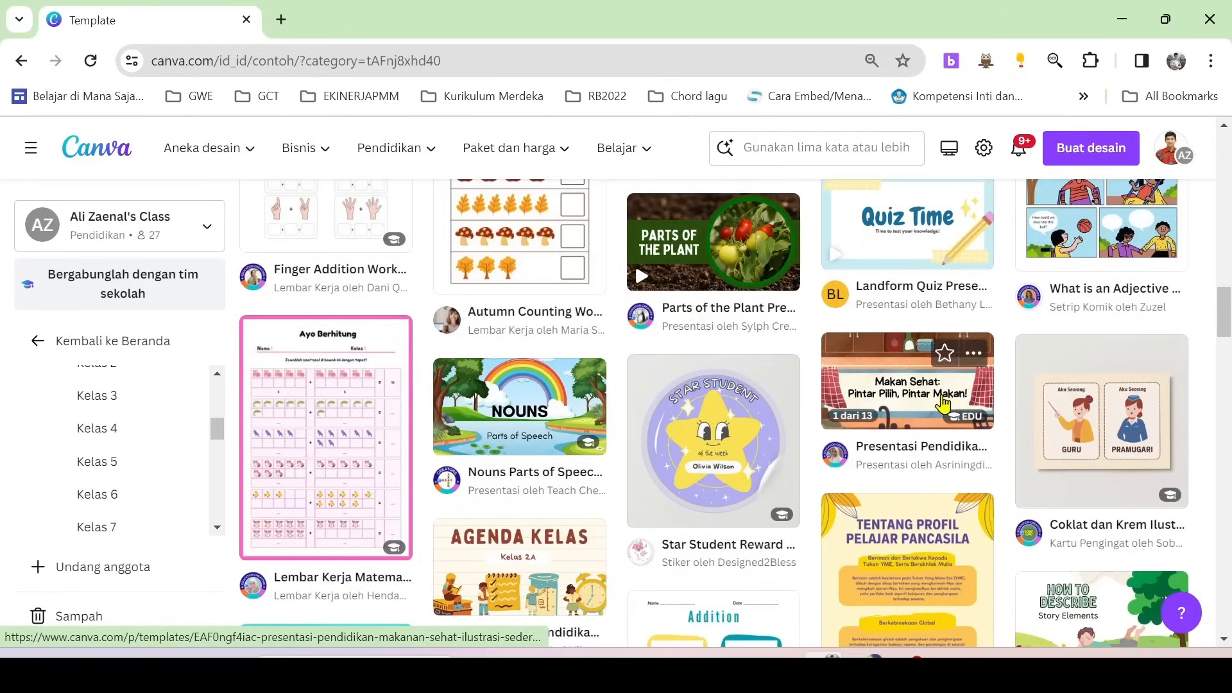
scroll(889, 418, down, 1)
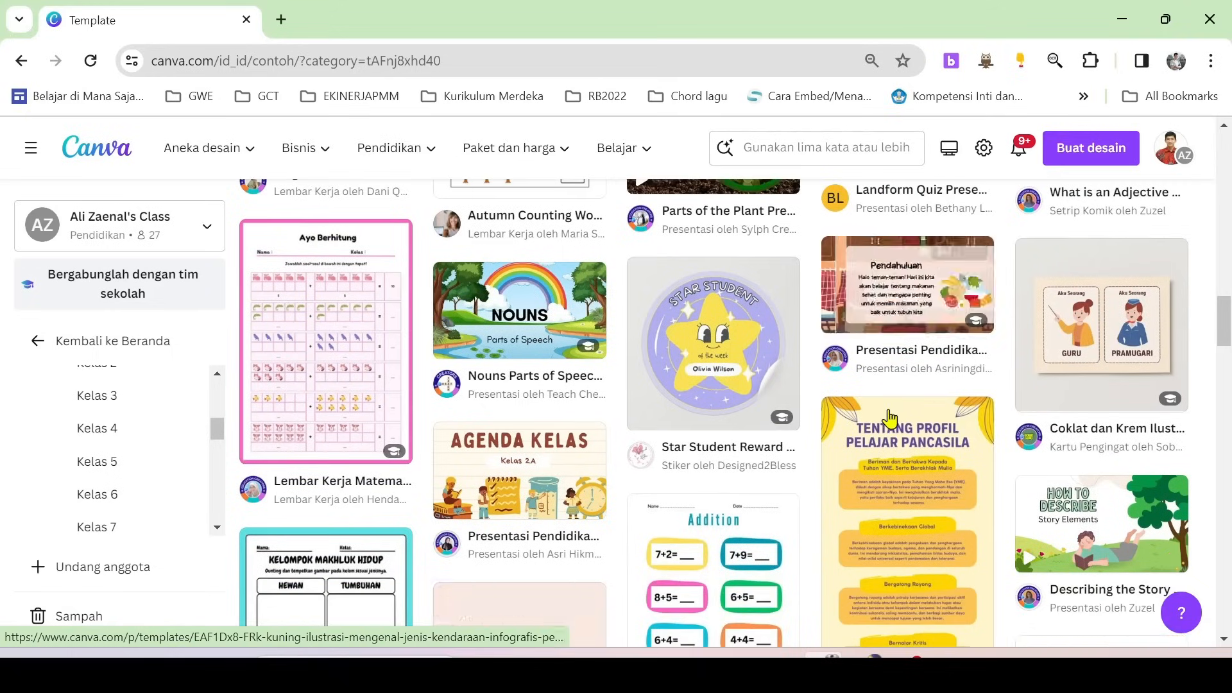
scroll(853, 344, down, 2)
scroll(860, 343, up, 1)
scroll(860, 344, up, 1)
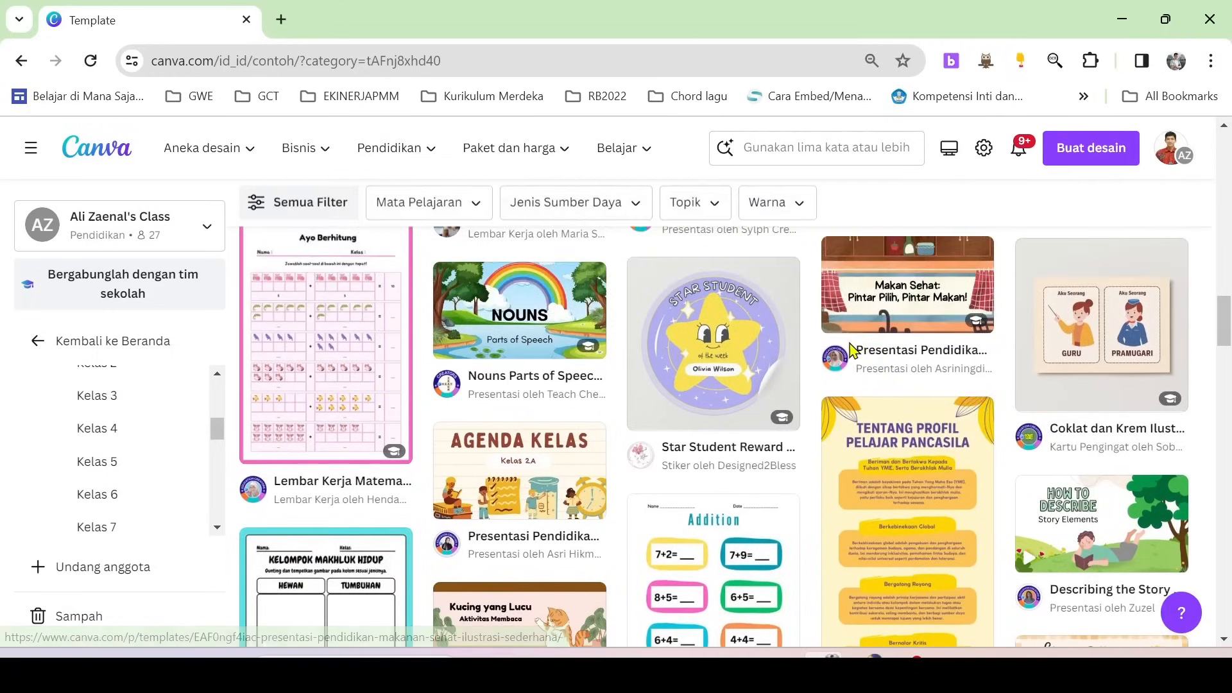
scroll(853, 350, down, 2)
scroll(852, 345, down, 2)
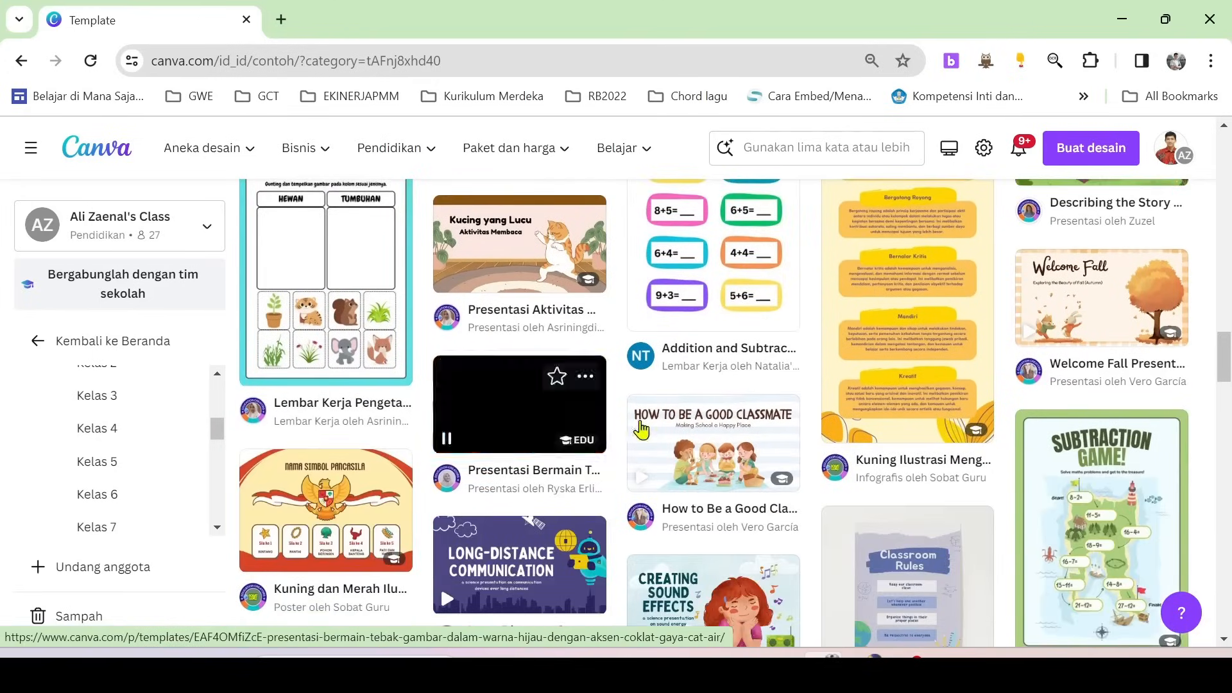
scroll(636, 459, down, 3)
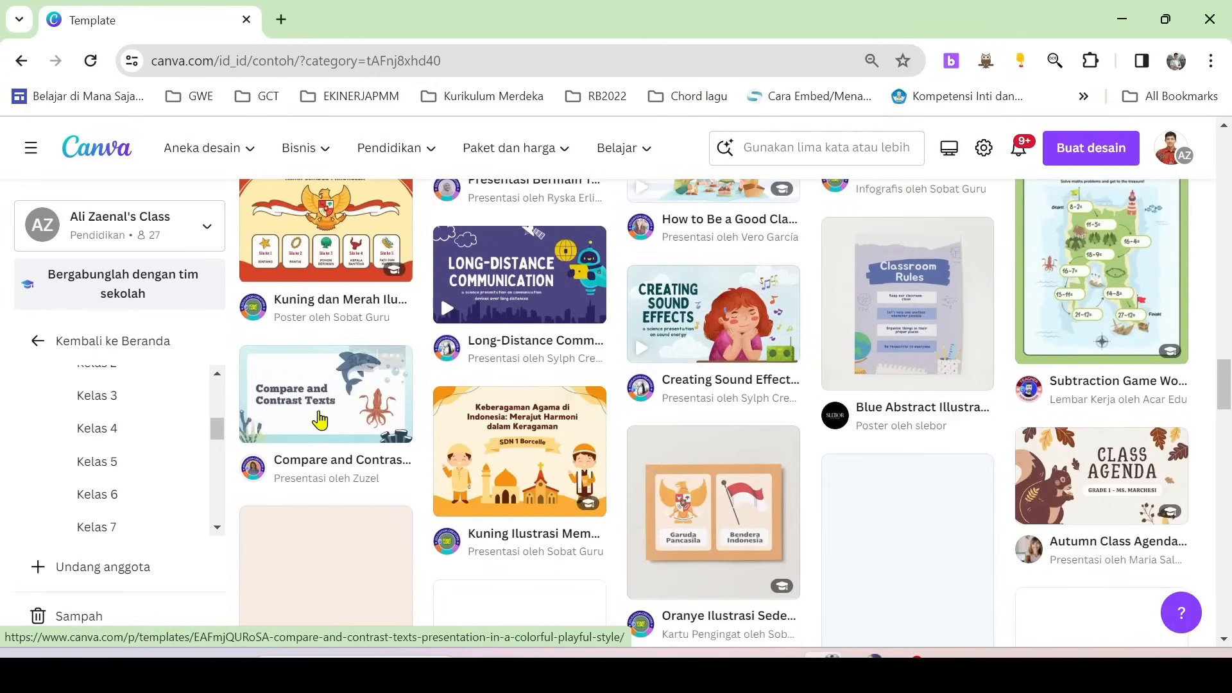
scroll(814, 405, down, 3)
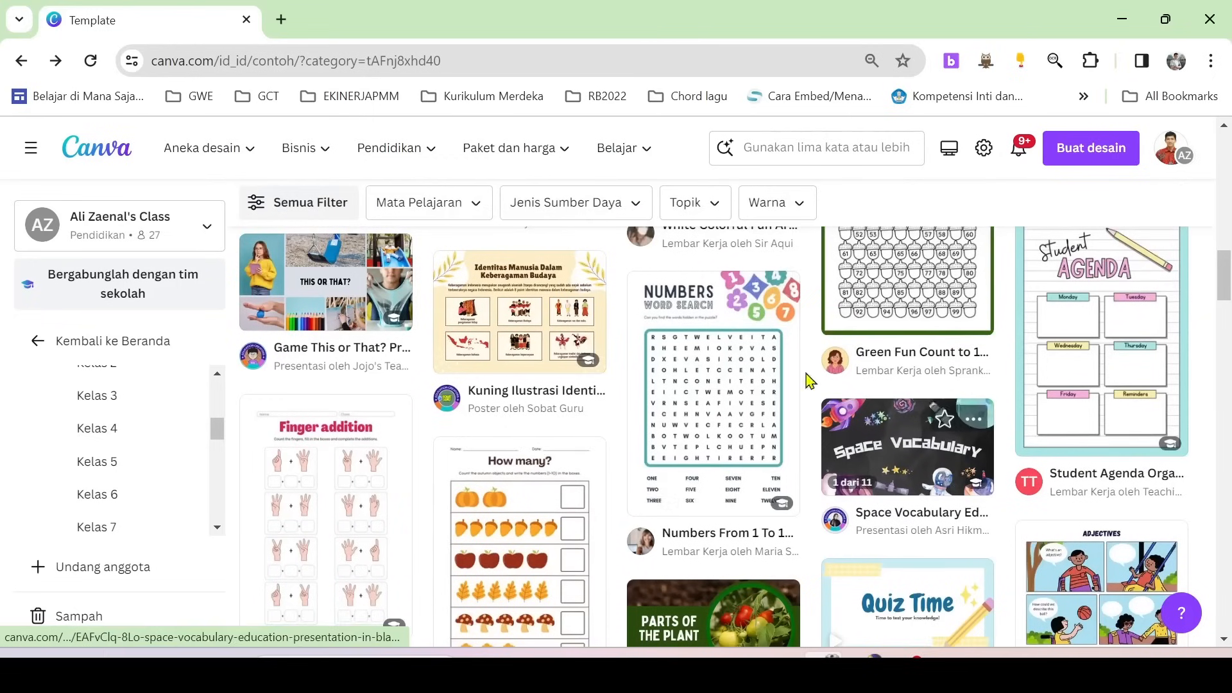
scroll(803, 404, down, 1)
scroll(814, 395, down, 1)
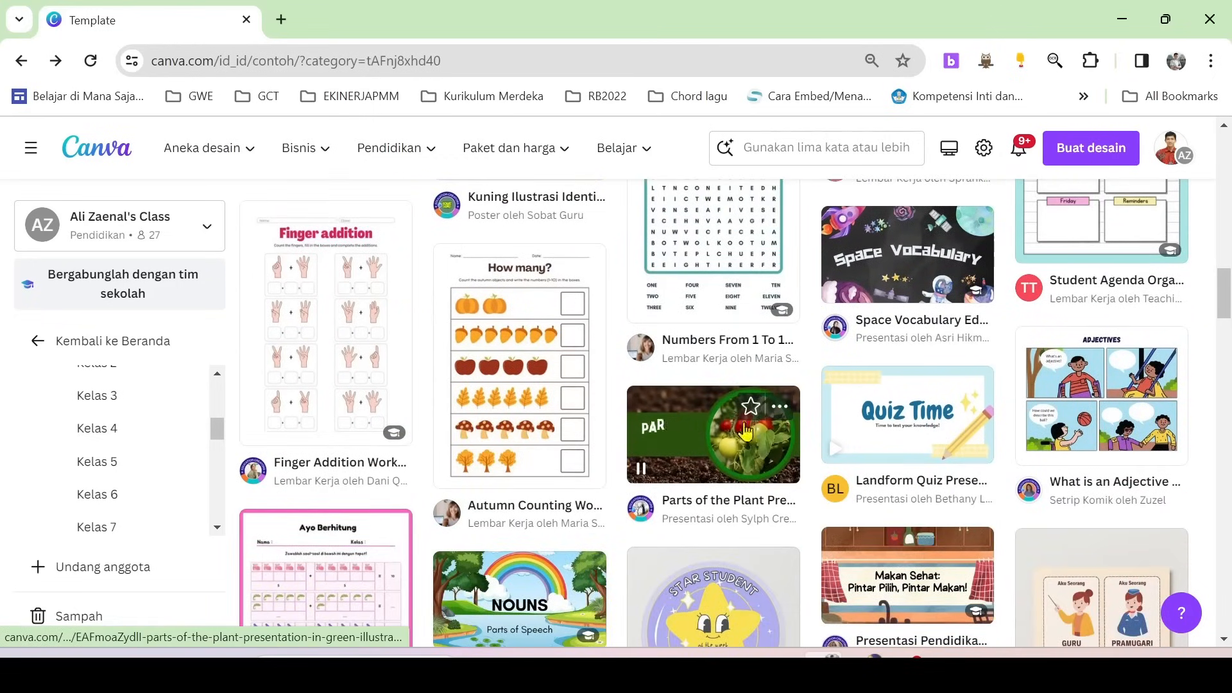
Create a new design from the "Parts of the Plant Presentation in Green Illustrative Style" template.
scroll(722, 440, down, 1)
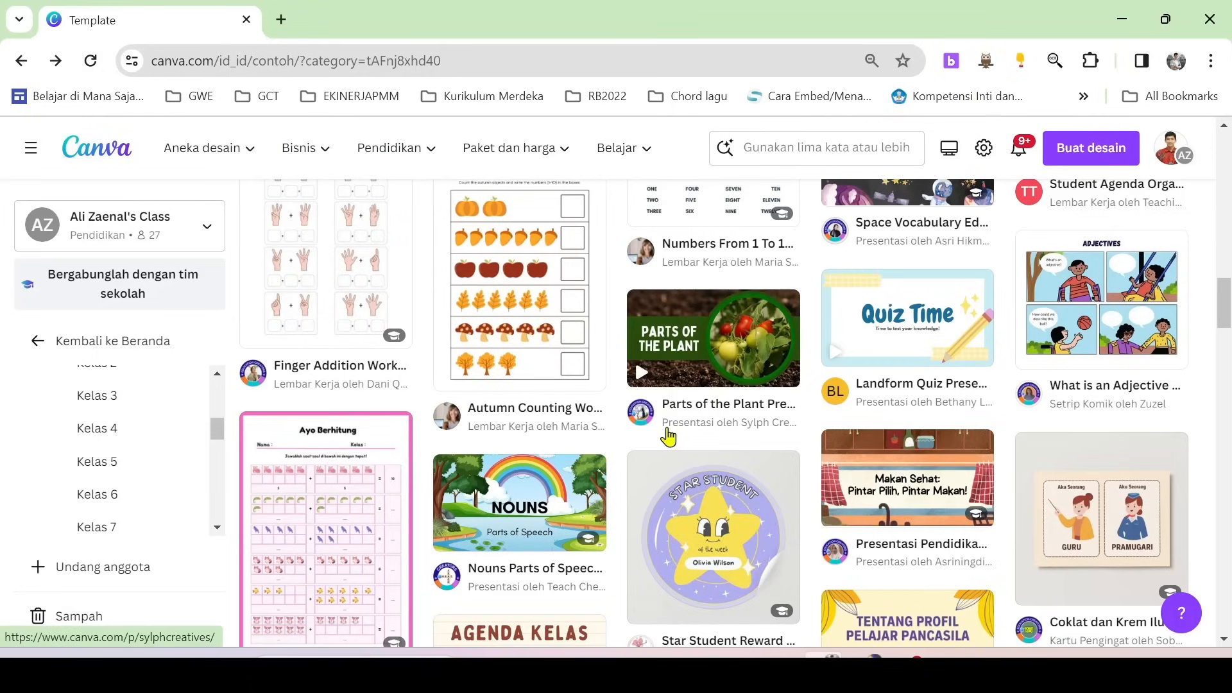
click(695, 346)
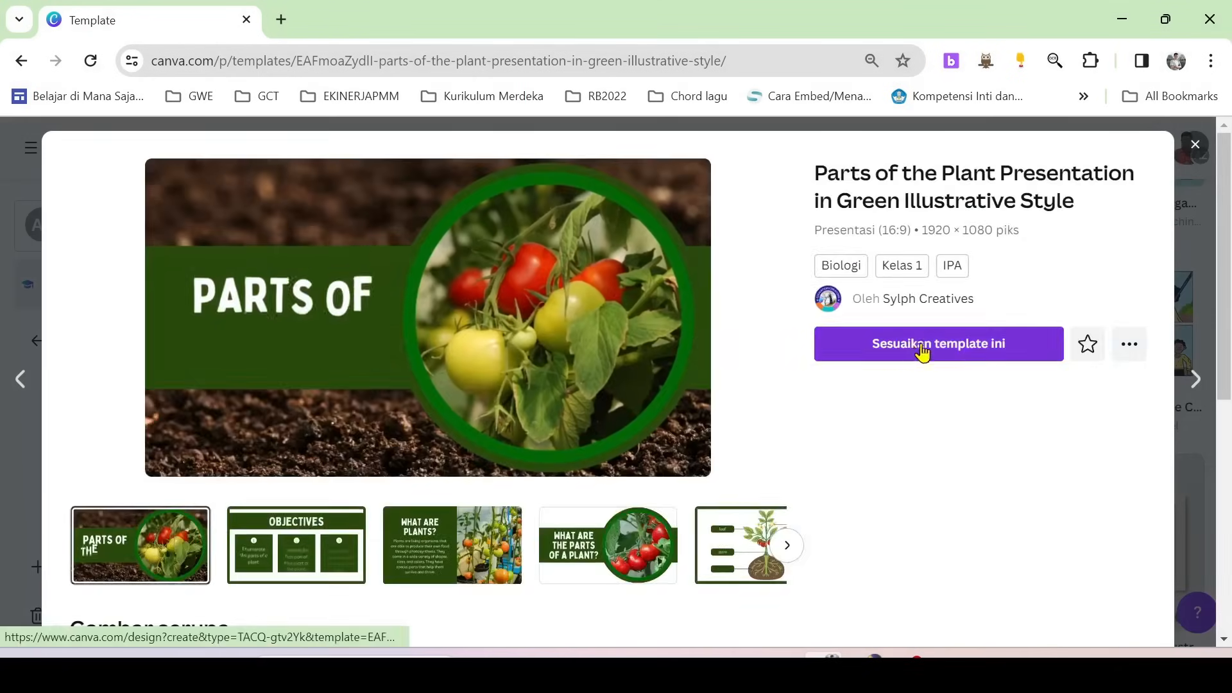
click(921, 351)
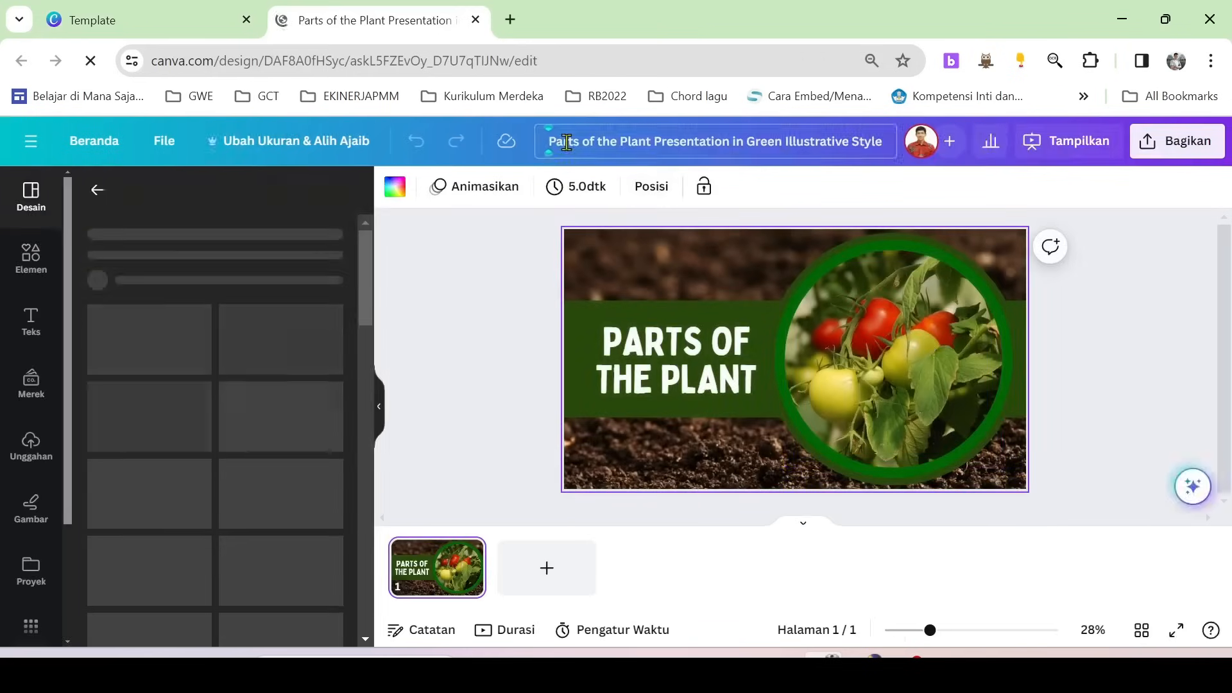
Rename the design as "Materi mengenal Tumbuhan".
drag(551, 143, 895, 157)
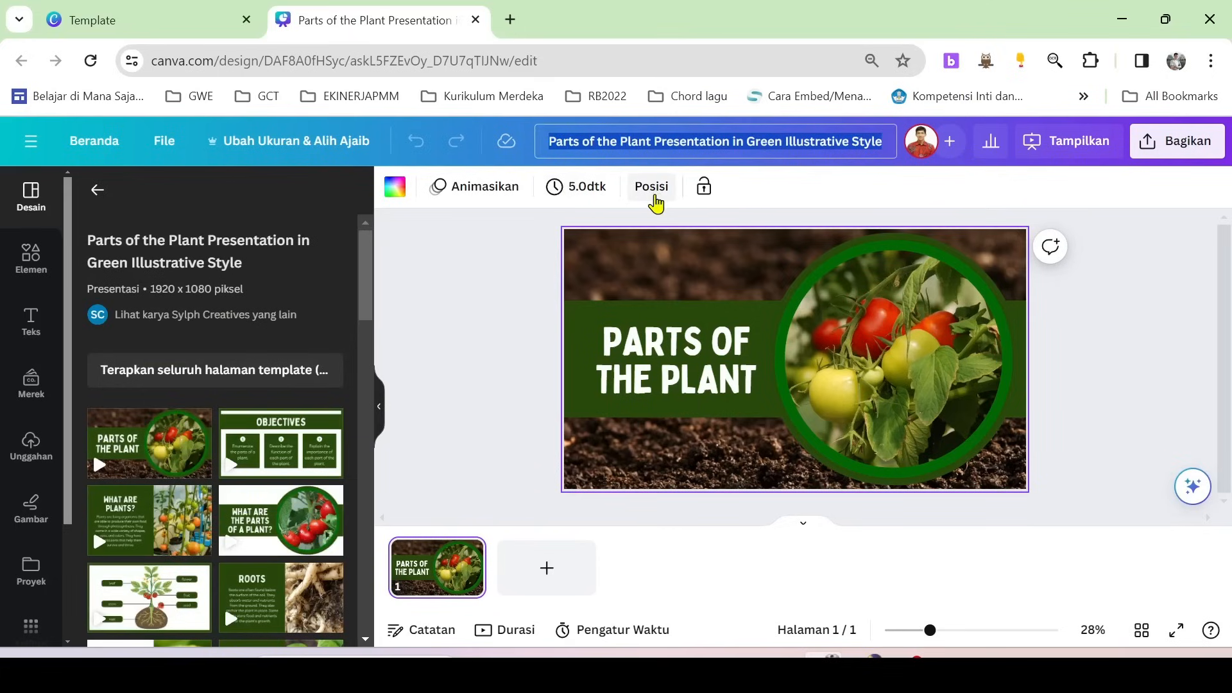
text(Materi)
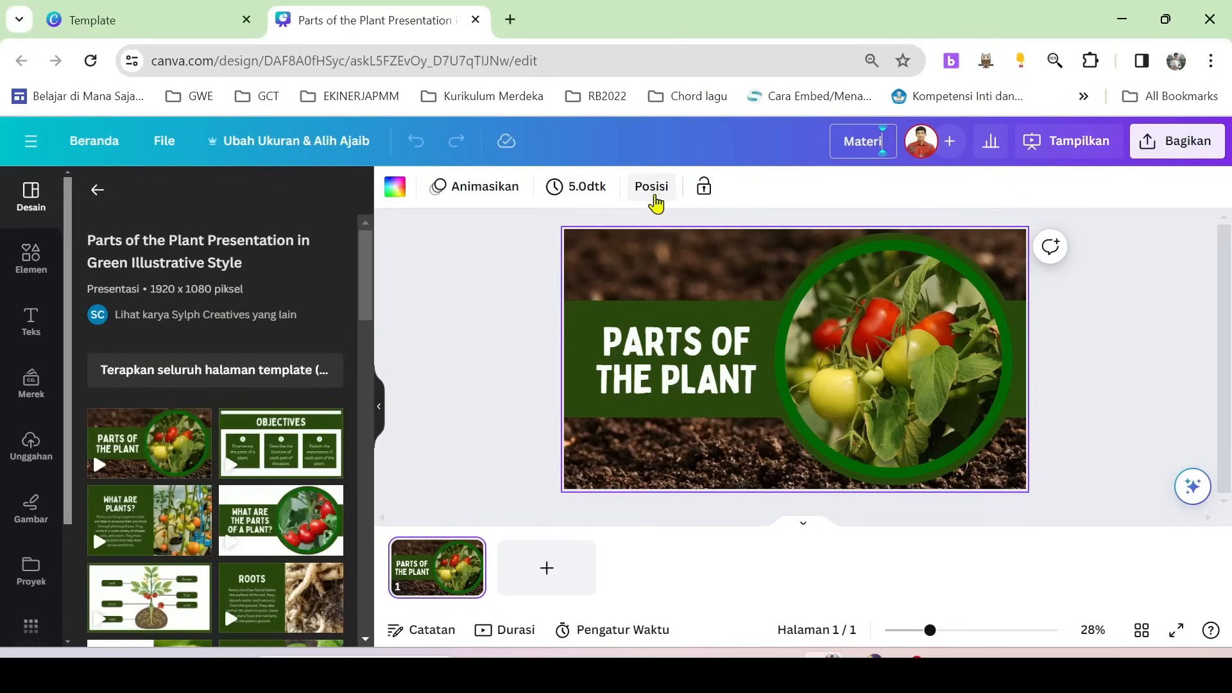
text( mengenal Tumbuhan)
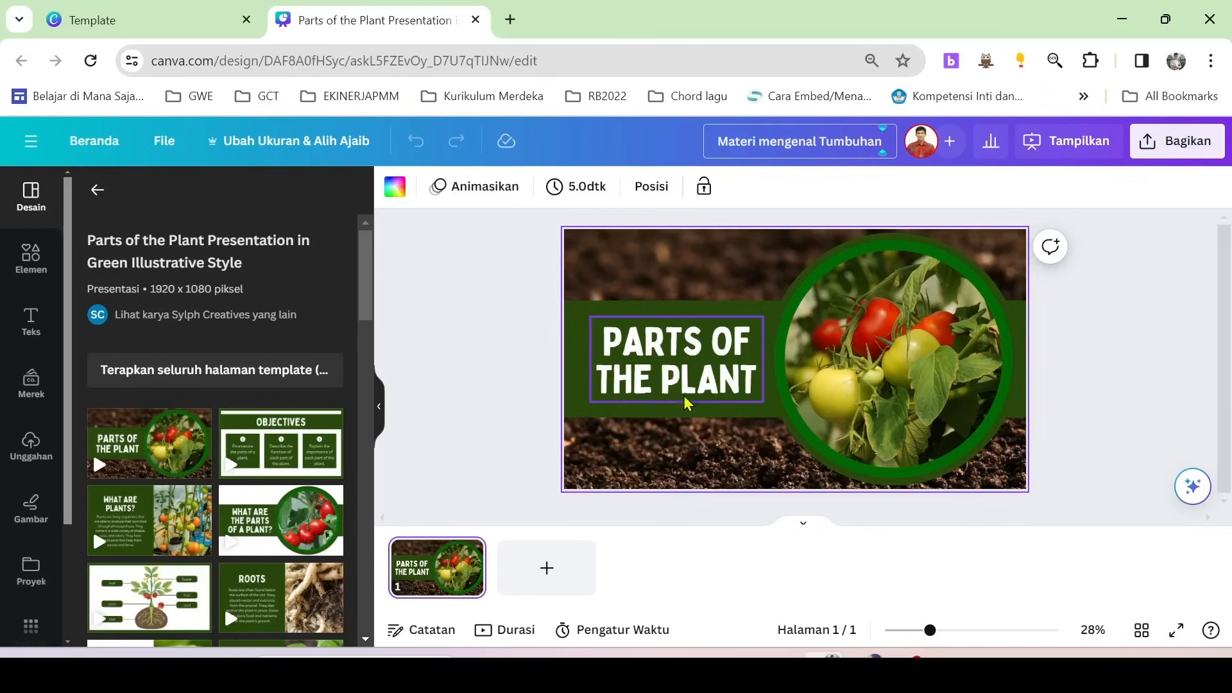
click(432, 557)
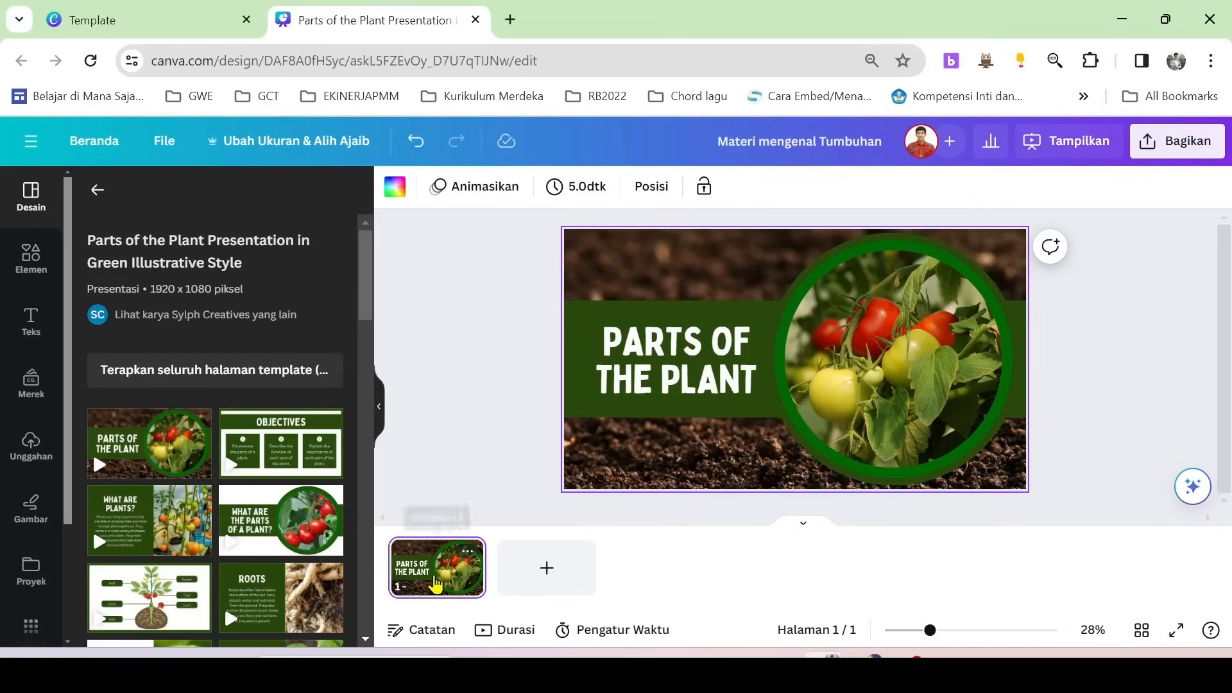
Replace the cover slide's title text with "MENGENAL TUMBUHAN".
click(698, 382)
click(697, 374)
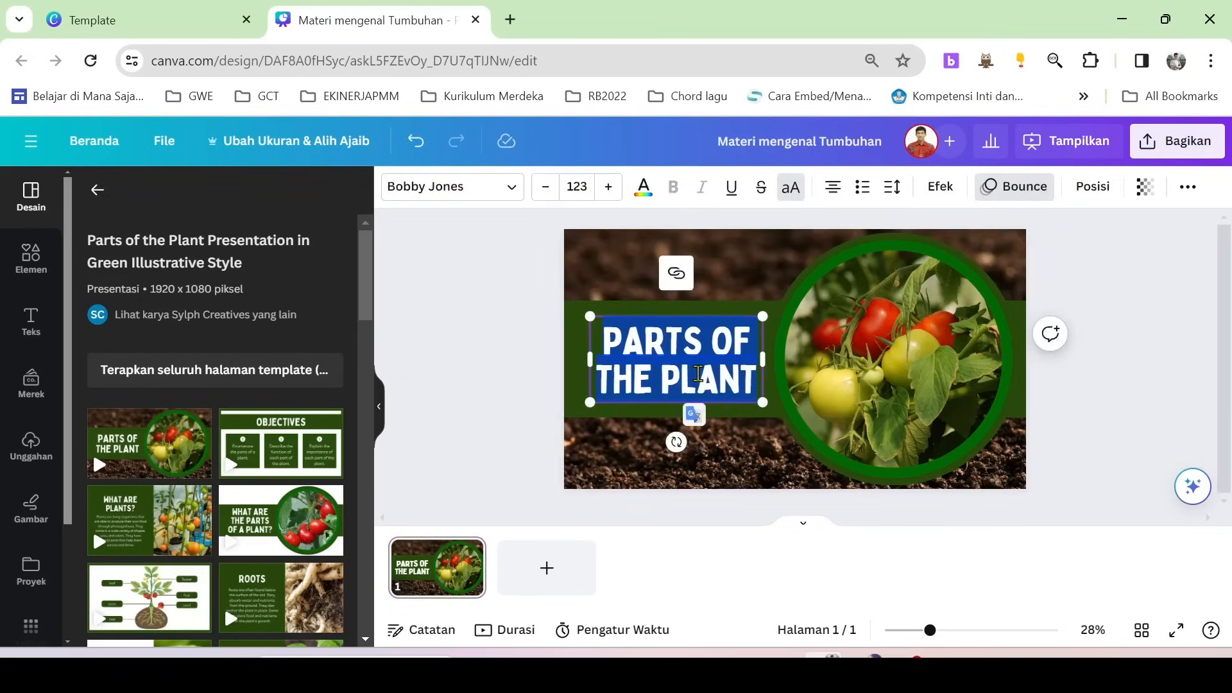
text(MENGNAL)
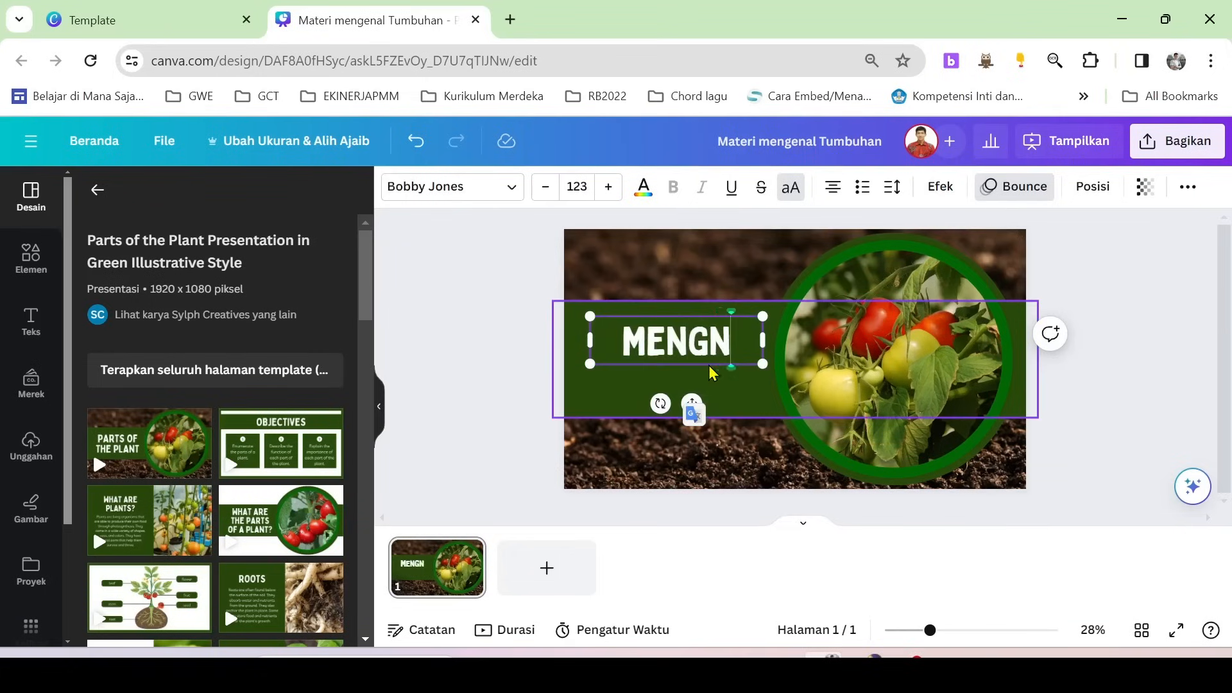
key(BackSpace)
key(BackSpace)
key(BackSpace)
text(E)
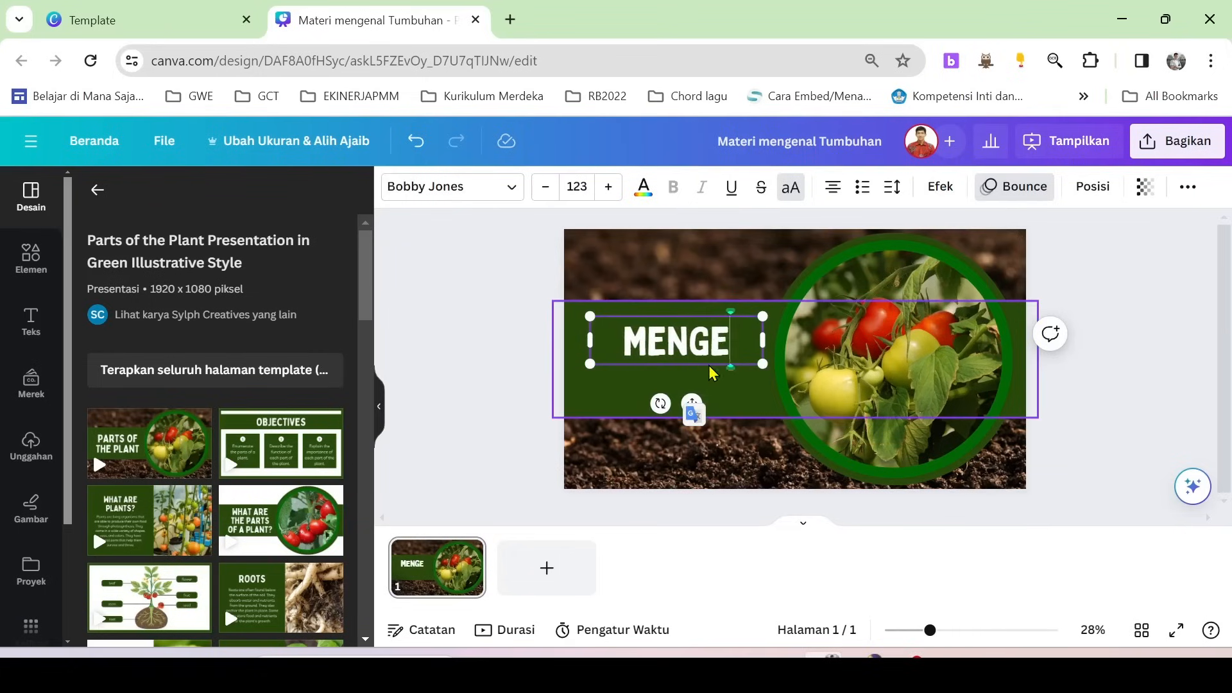
text(NAL TUMBUHAN)
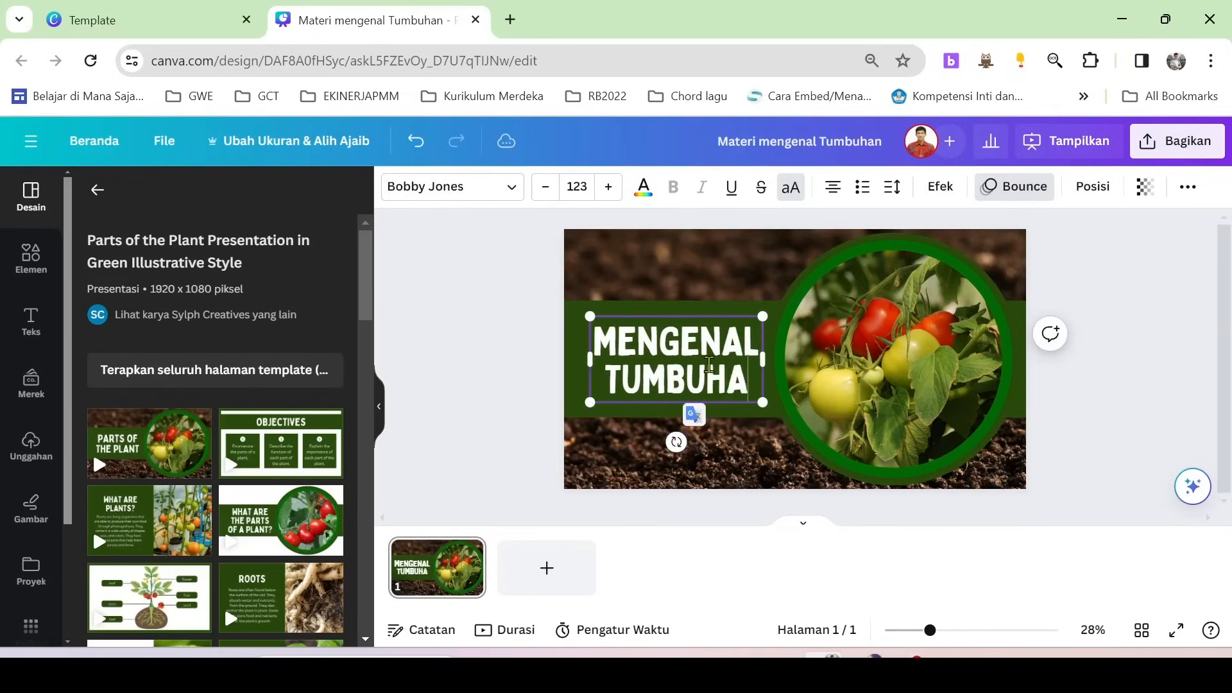
Undo the cover title edits, keeping the design name "Materi mengenal Tumbuhan".
key(ctrl+z)
key(ctrl+z)
key(ctrl+z)
key(ctrl+z)
key(ctrl+z)
key(ctrl+z)
key(ctrl+z)
key(ctrl+z)
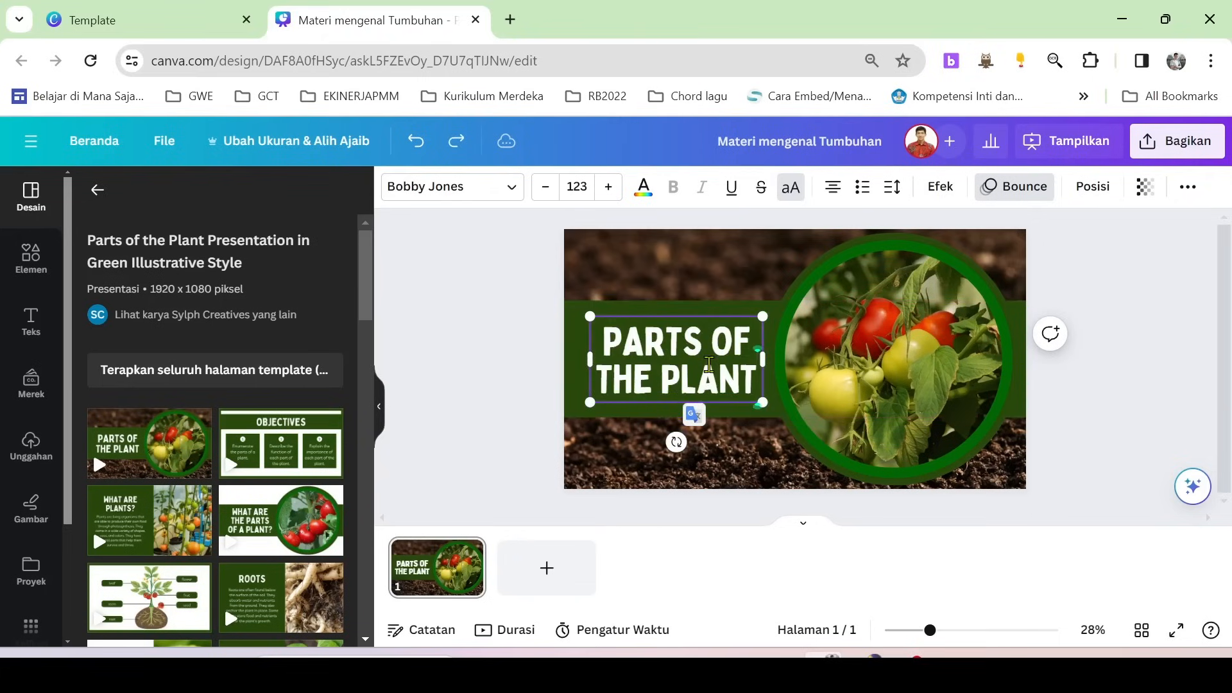
key(ctrl+z)
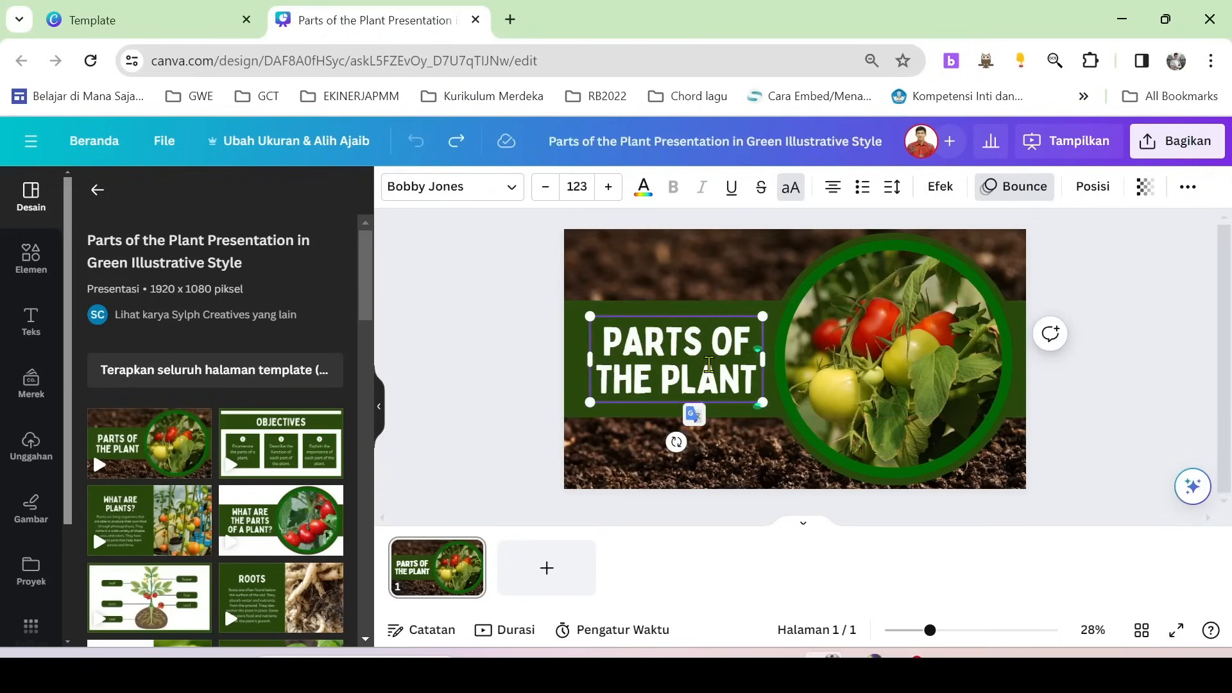
key(ctrl+y)
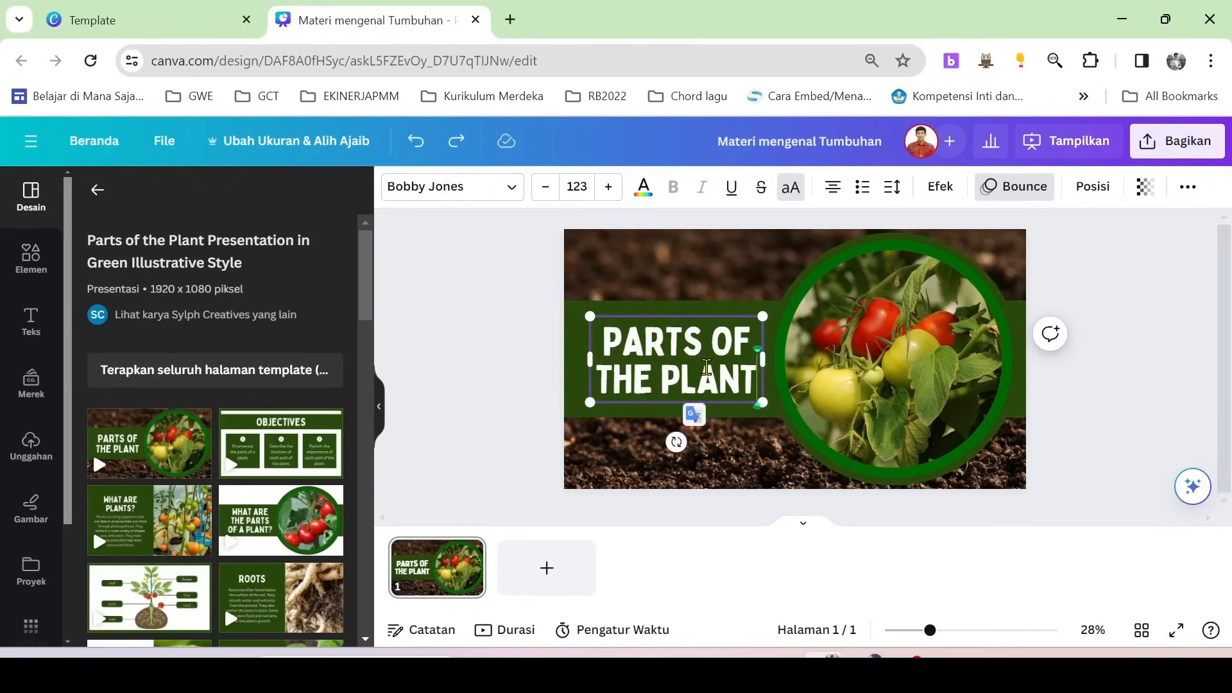
click(553, 395)
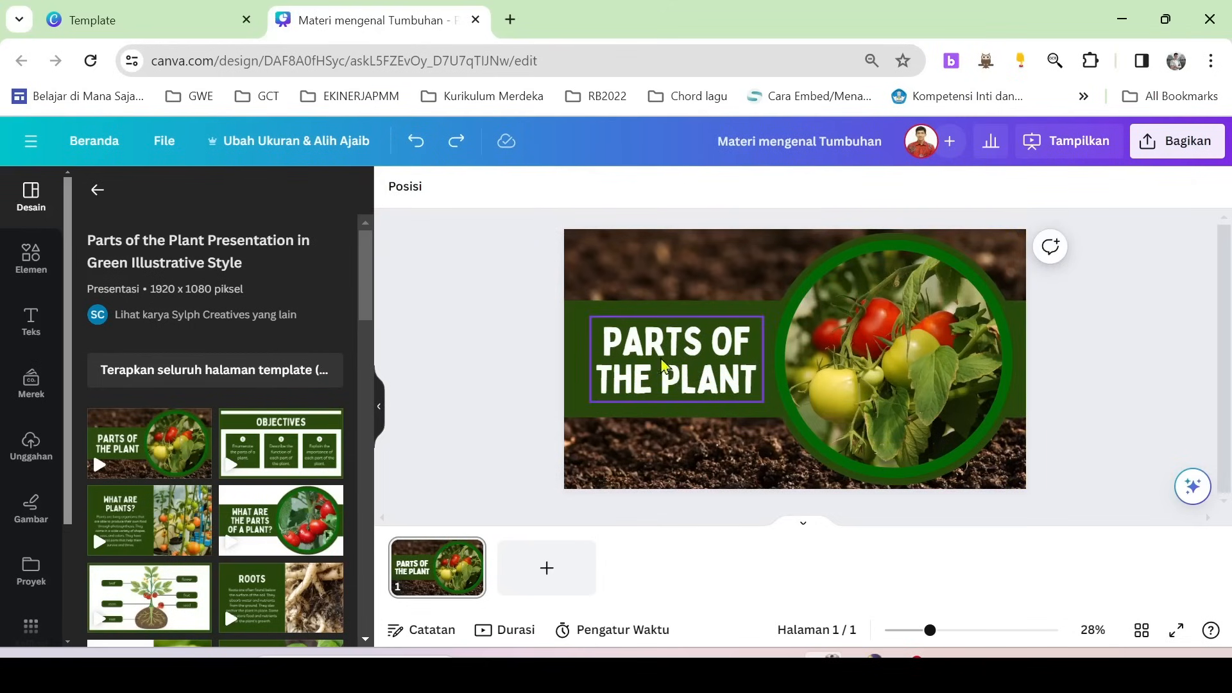
Retitle the cover slide as "MENGENAL TUMBUHAN".
click(675, 371)
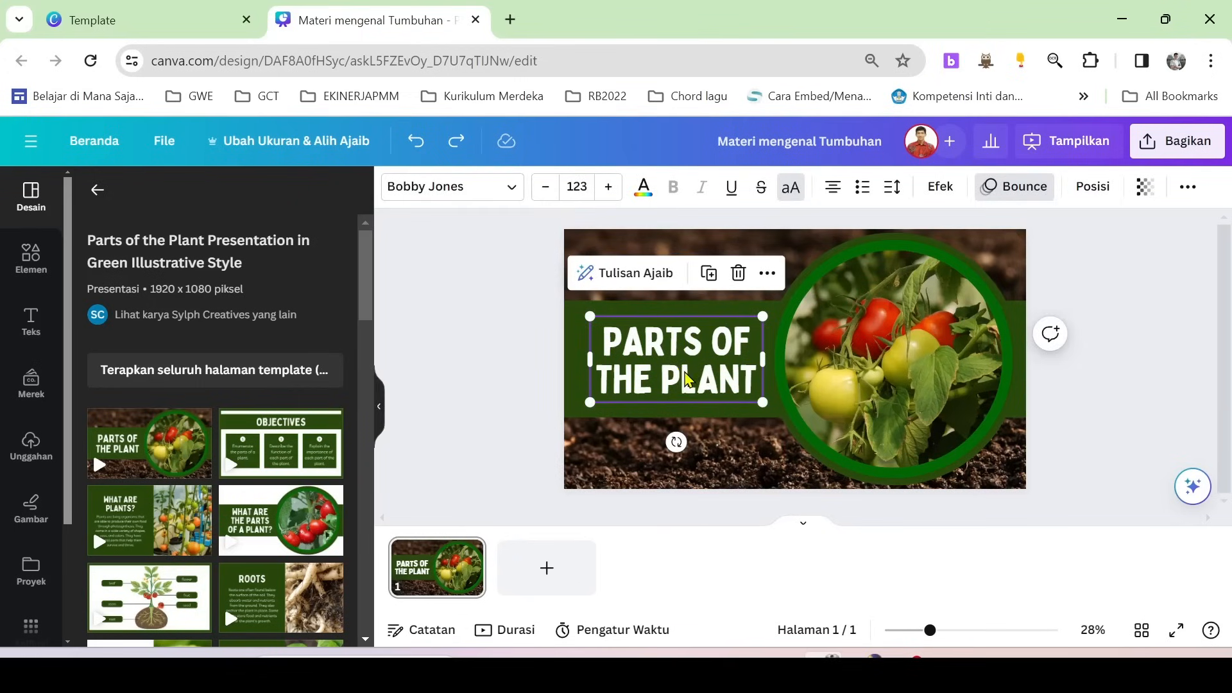
double_click(685, 375)
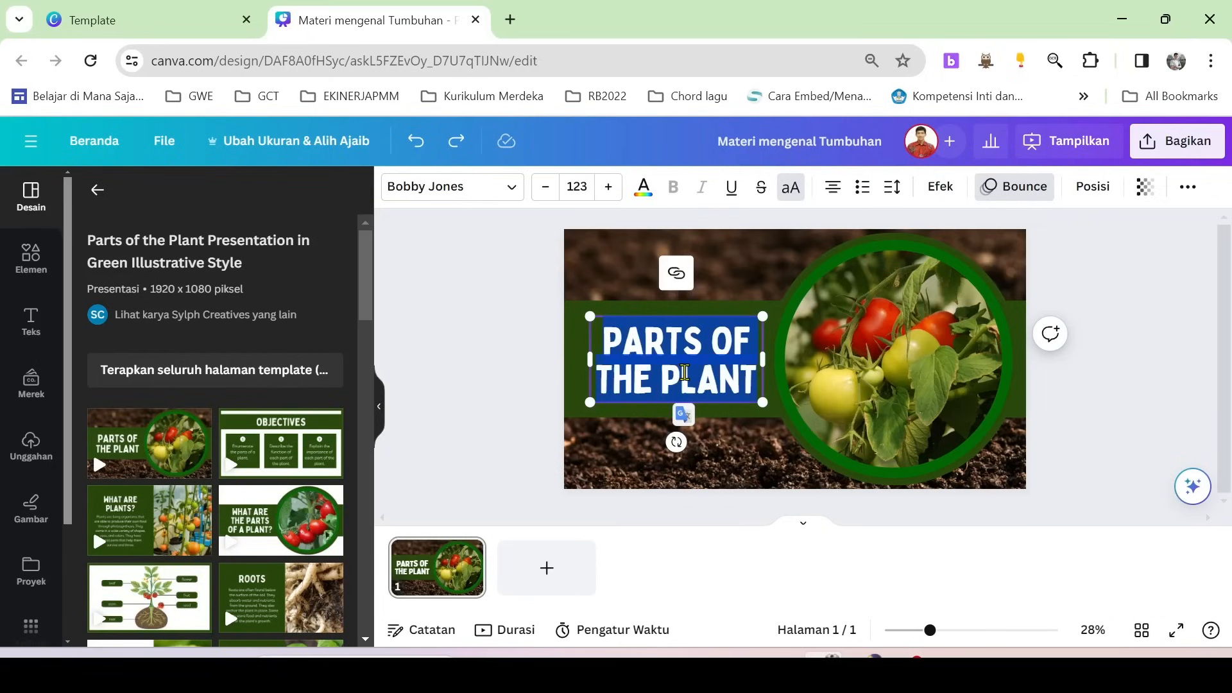
text(MEN)
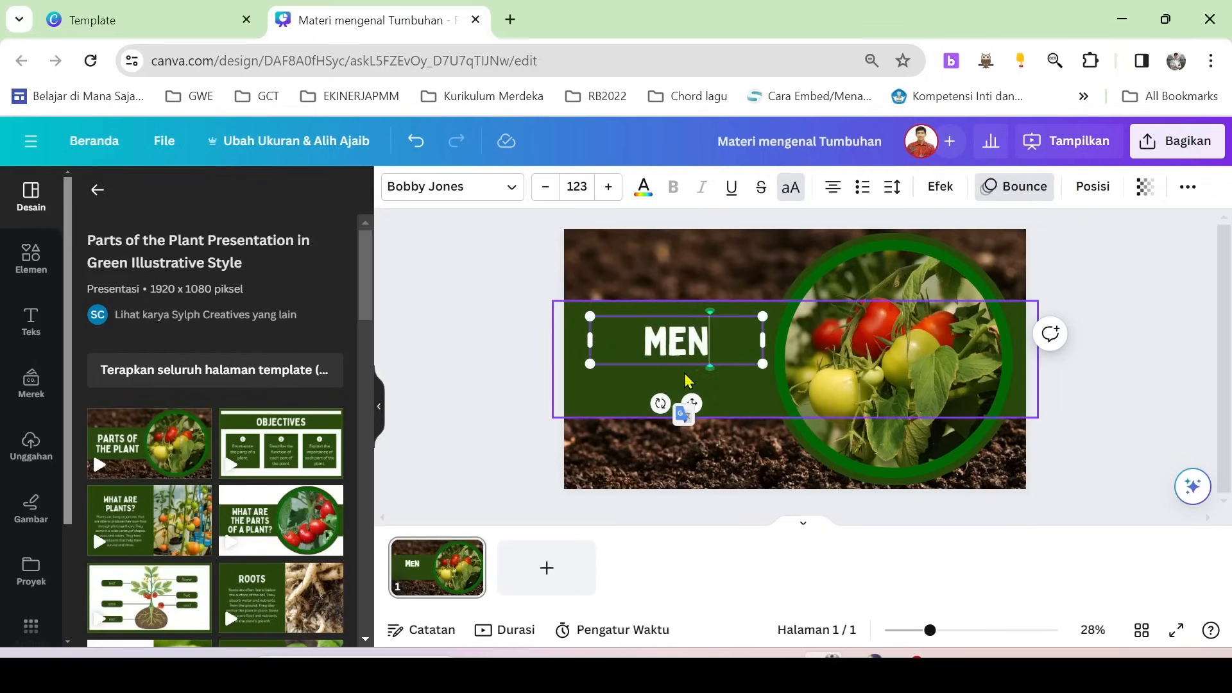
text(GENAL TUMBUHAN)
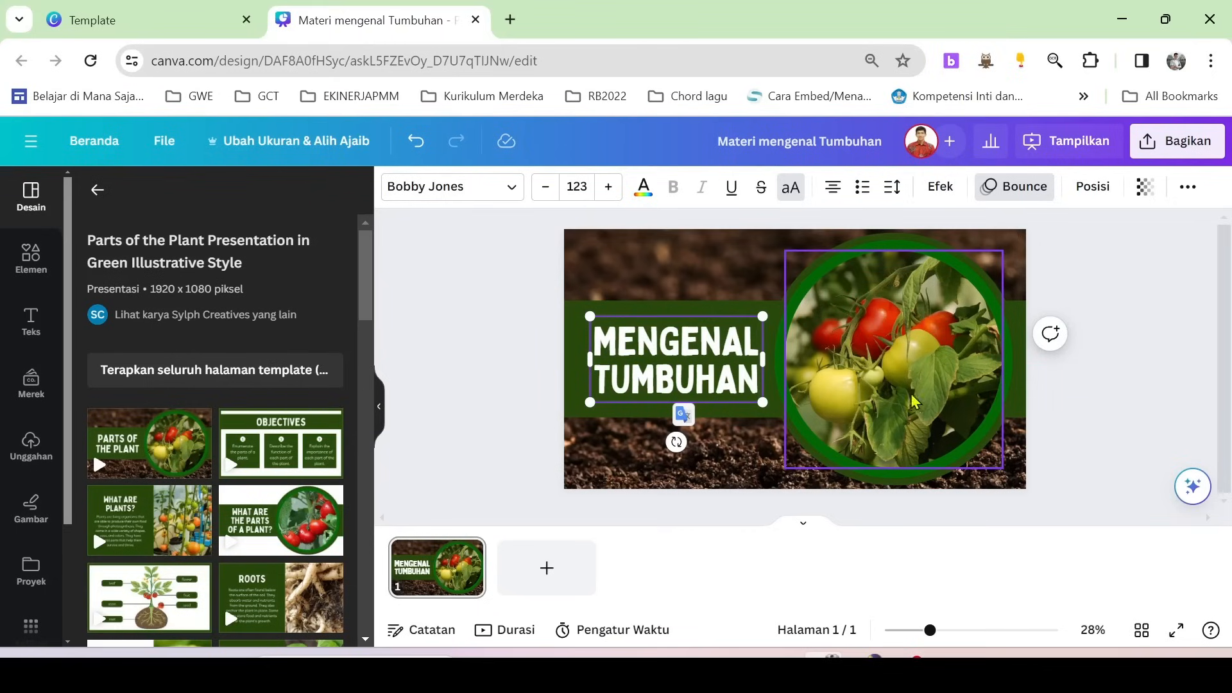
click(654, 283)
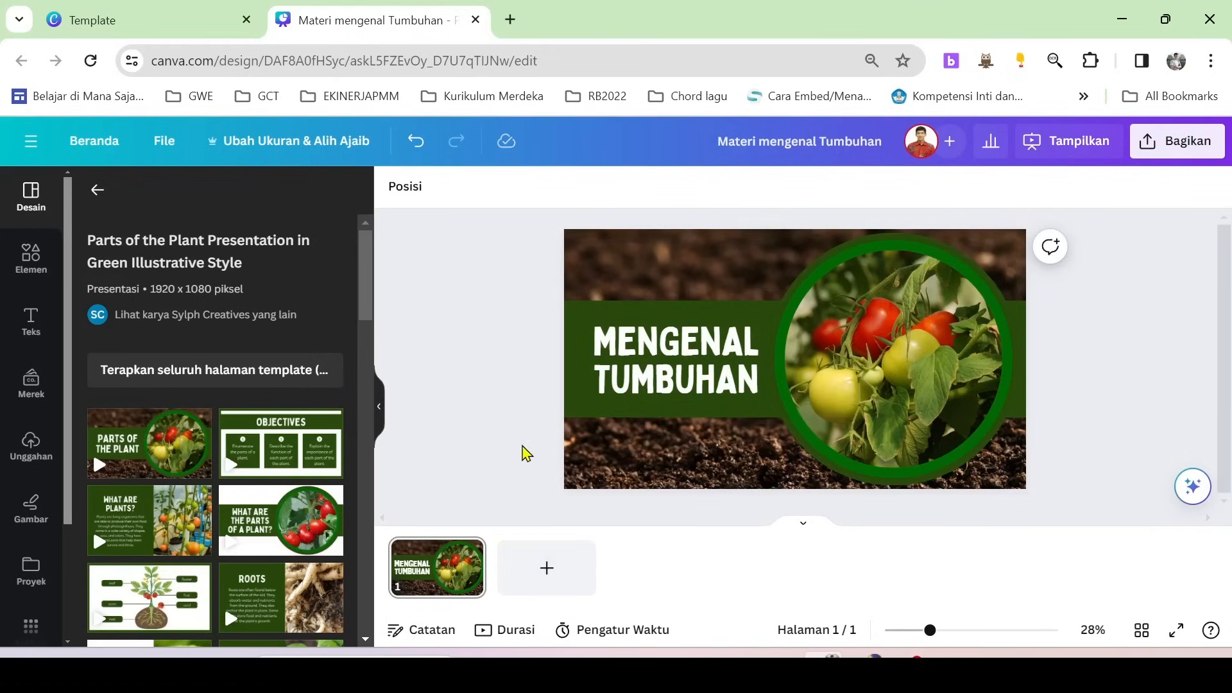
Add a second page and apply the template's "Objectives" layout with three numbered cards to it.
click(548, 580)
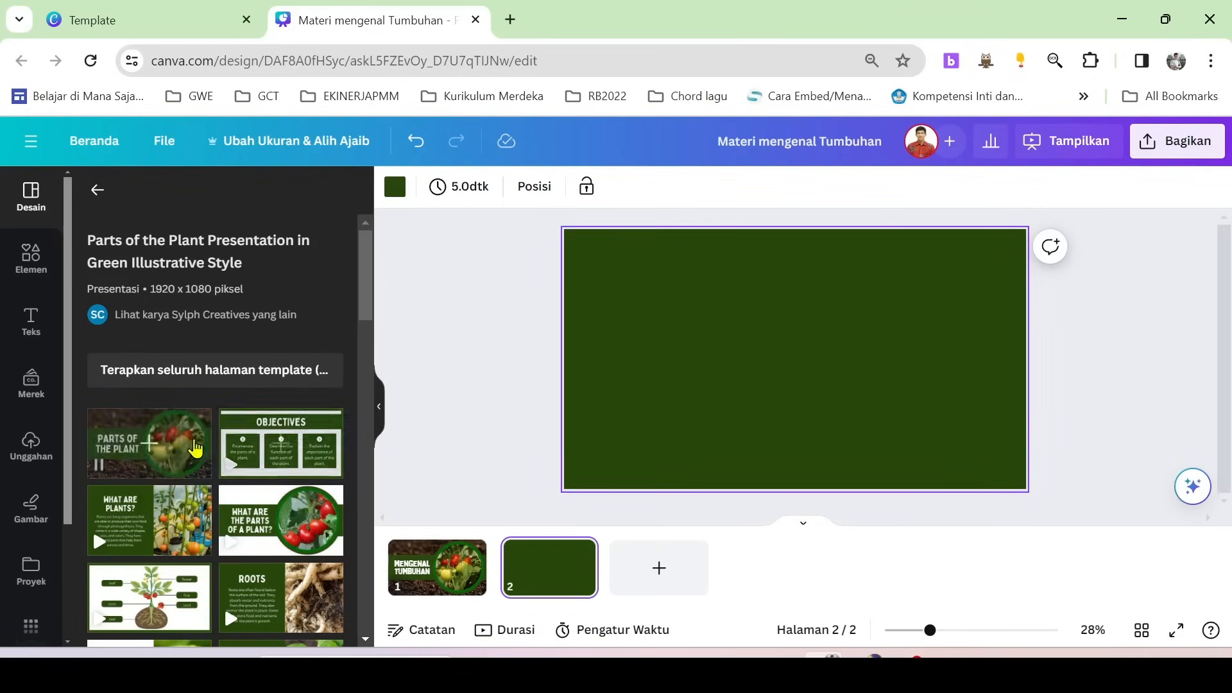
scroll(231, 436, down, 3)
scroll(231, 437, down, 1)
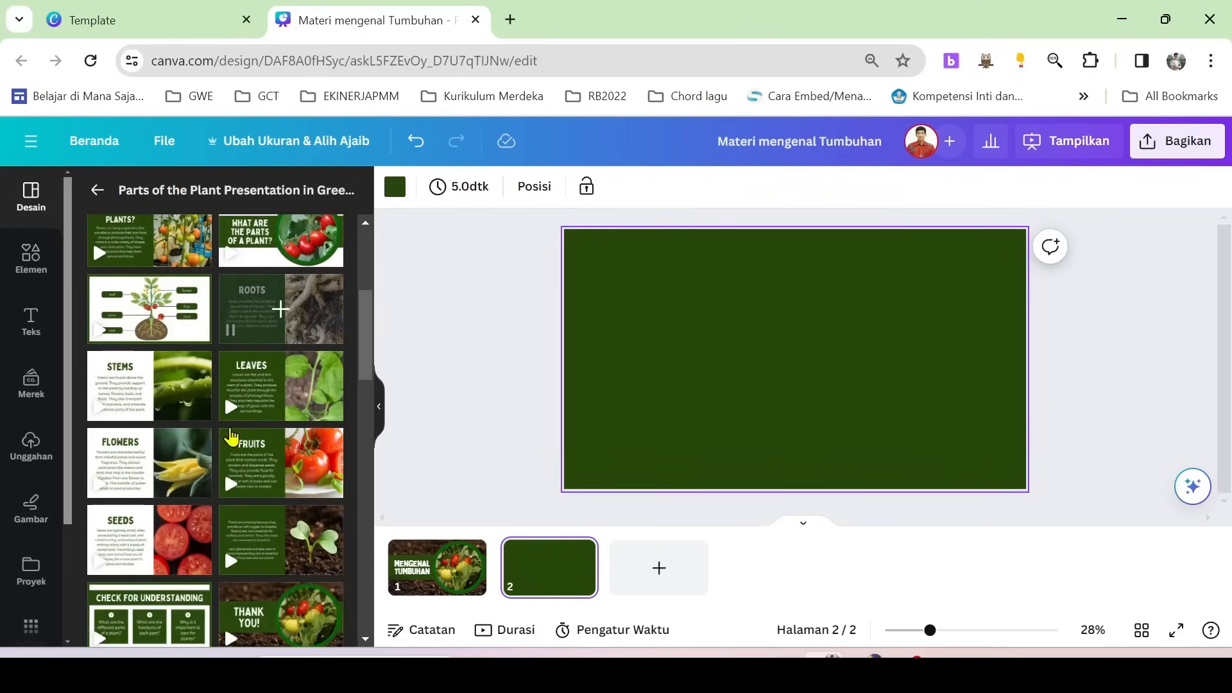
scroll(235, 435, down, 3)
scroll(236, 433, up, 7)
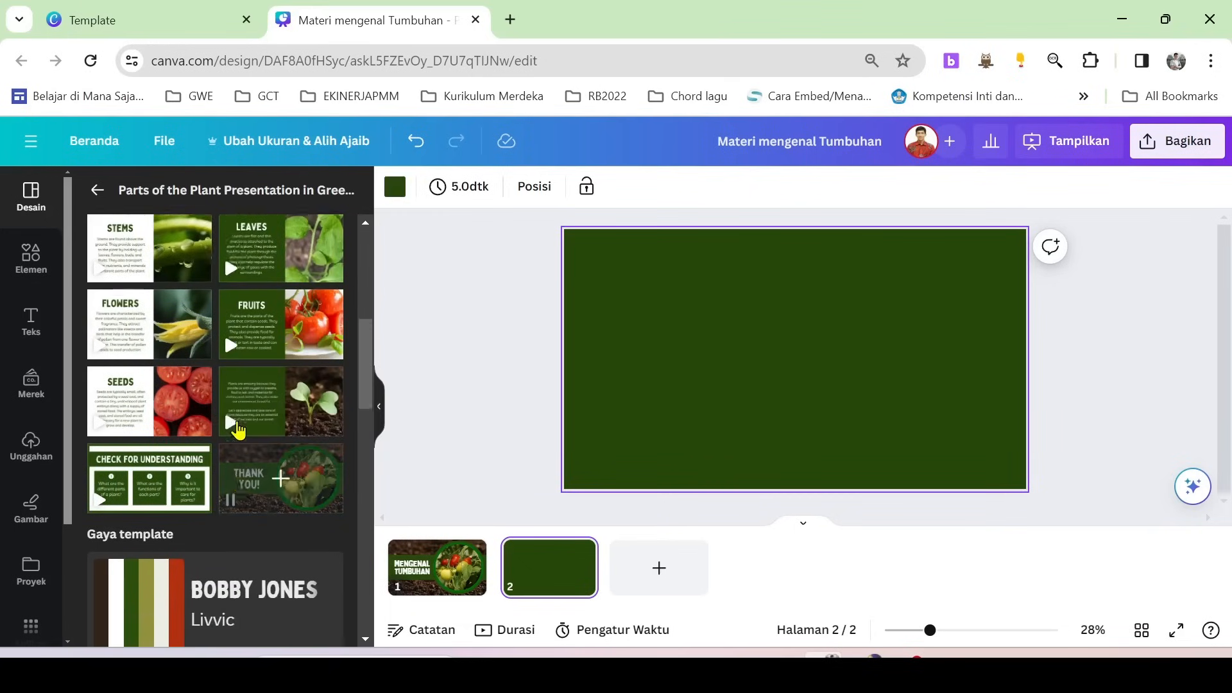
scroll(239, 426, down, 2)
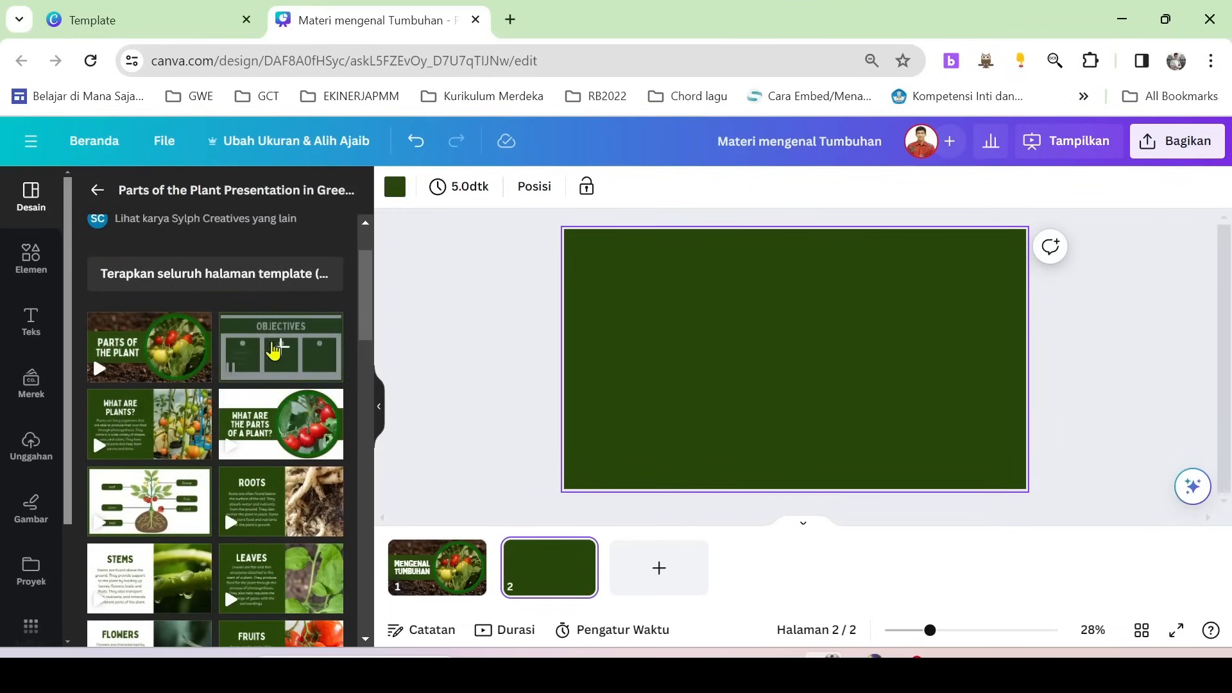
click(280, 350)
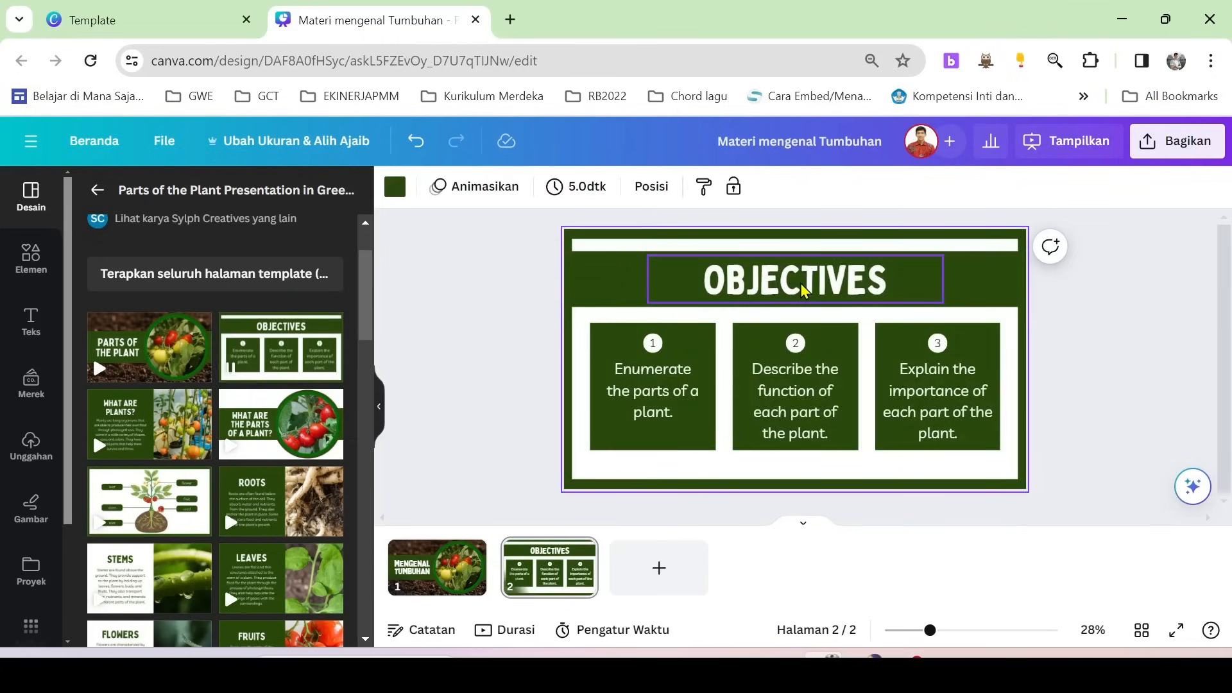
Set the second page's heading to "TUJUAN BELAJAR" and the first objective to "Mengenal jenis tumbuhan sayur".
double_click(801, 284)
text(T)
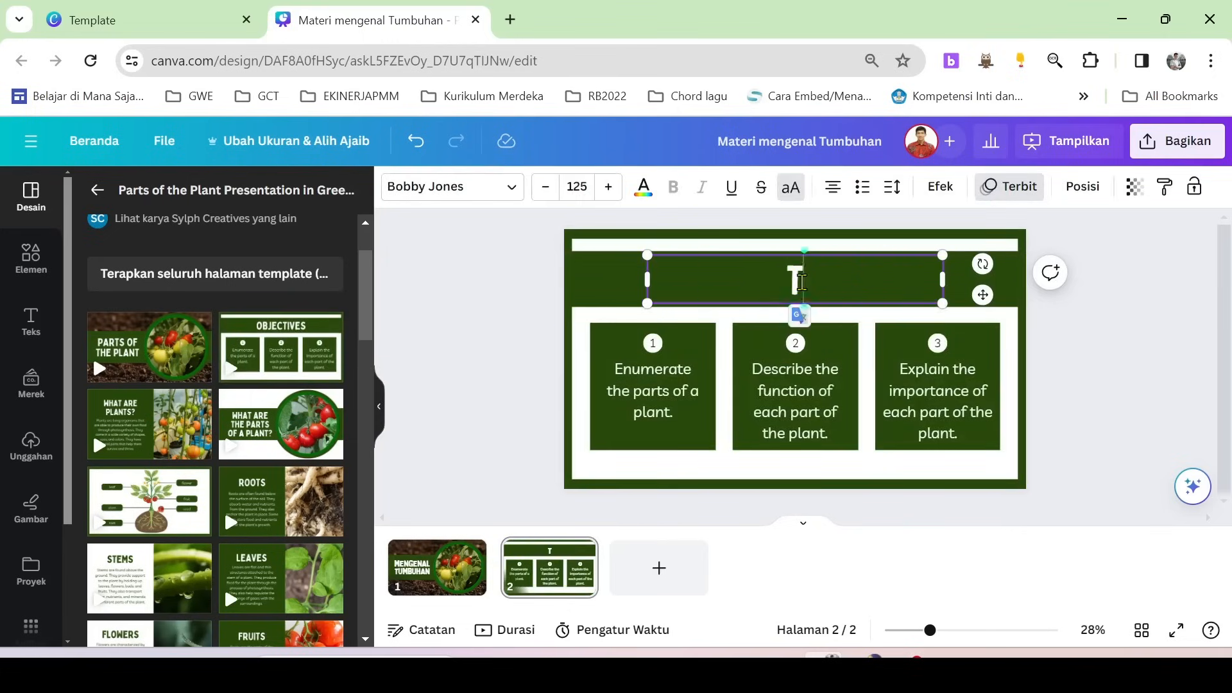
text(UJUAN BELAJAR)
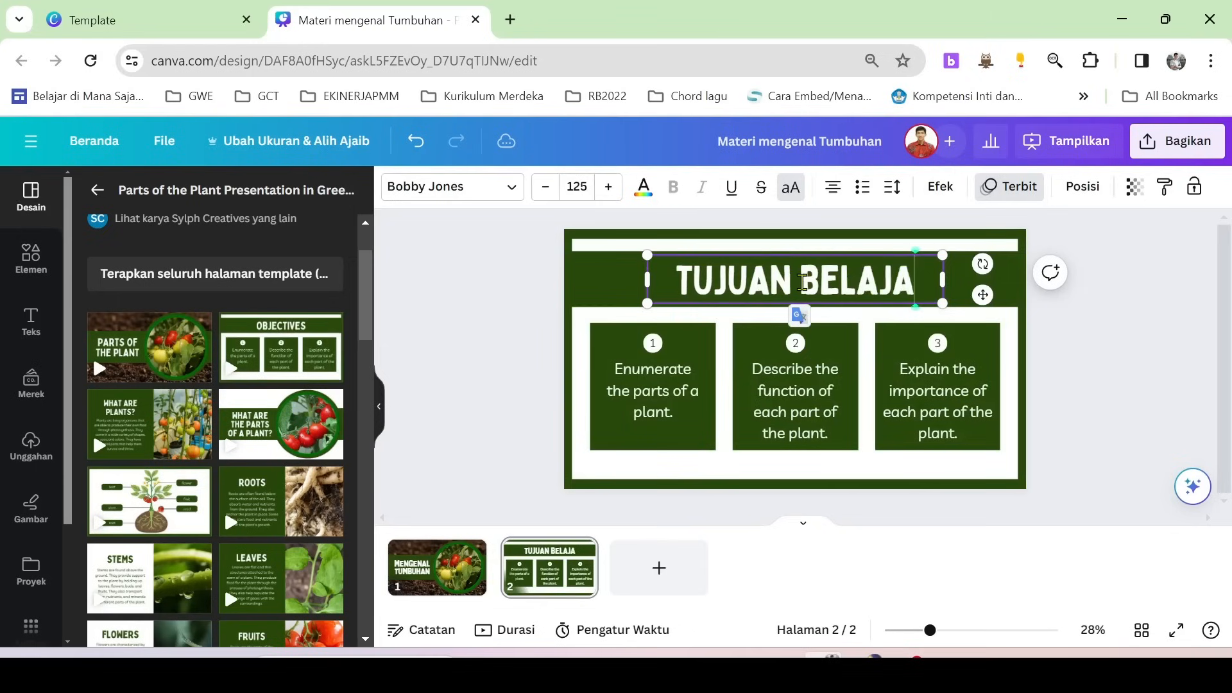
double_click(649, 396)
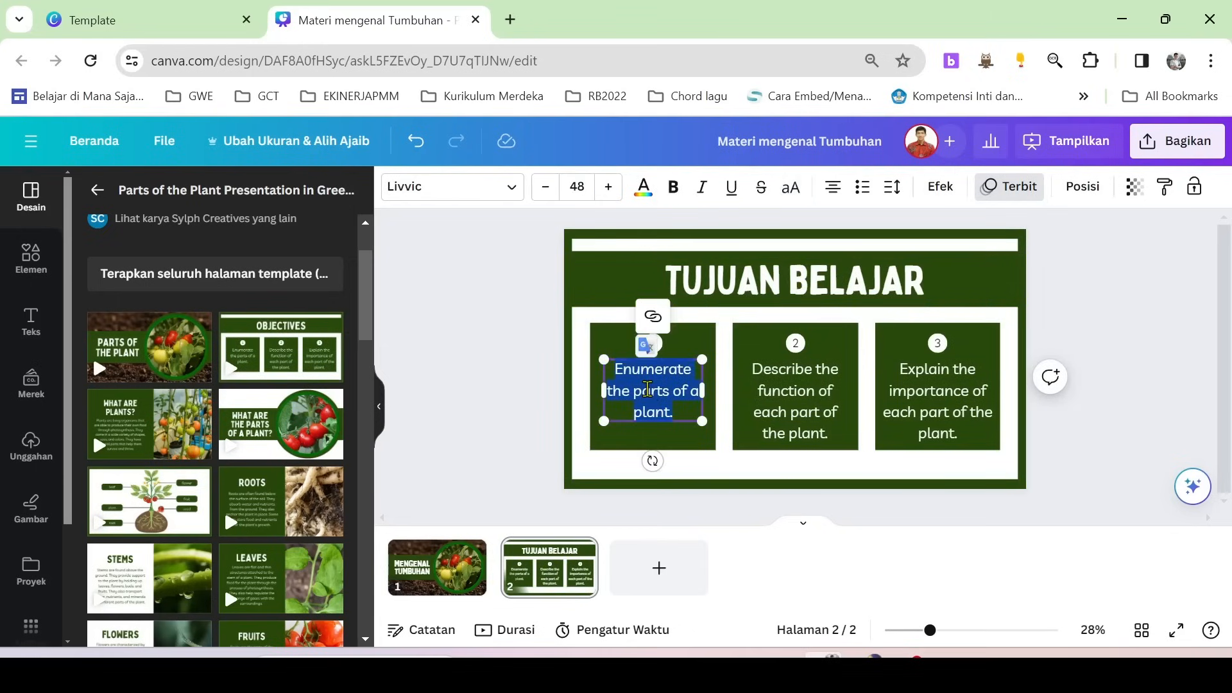
text(Mengenal jenis tumb)
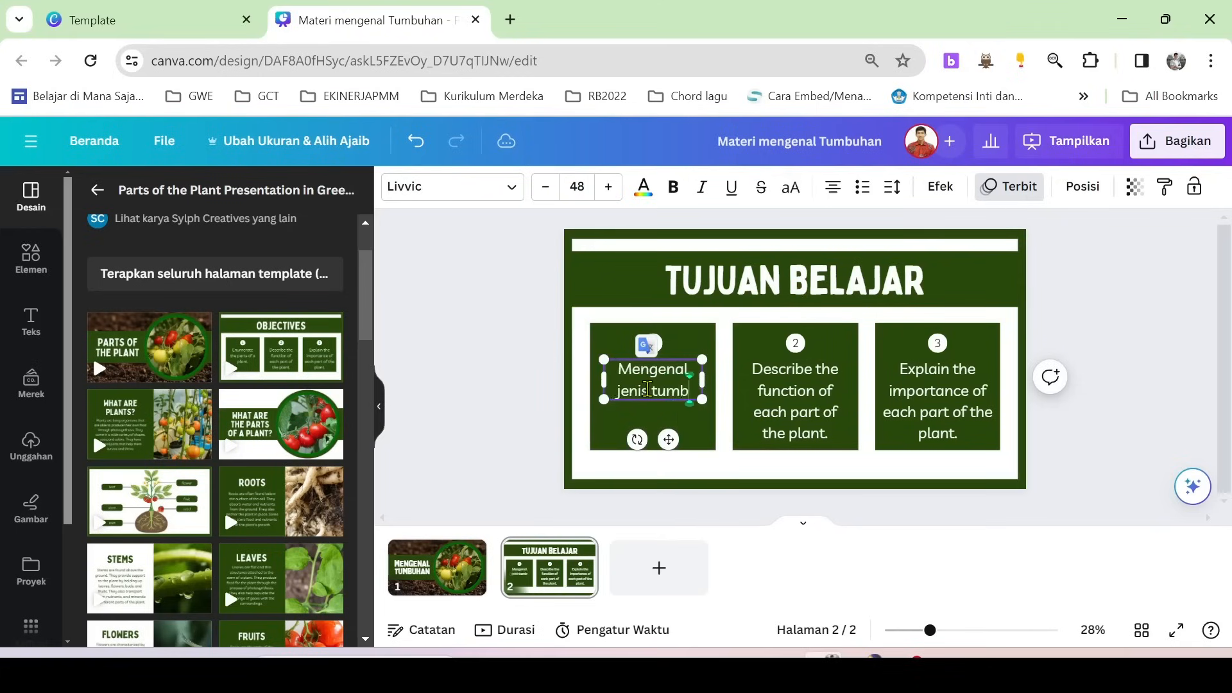
text(uhan sayur)
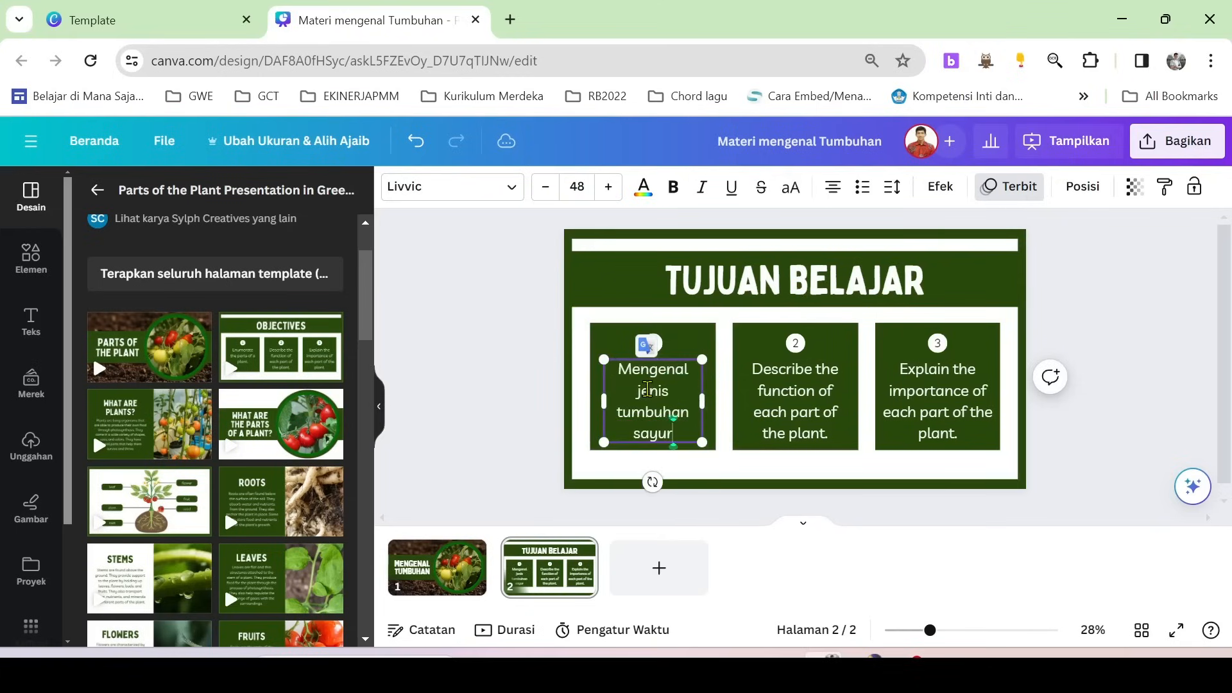
Replace the second objective's text with "mengenal jenis tumbuhan buah".
click(794, 382)
click(793, 379)
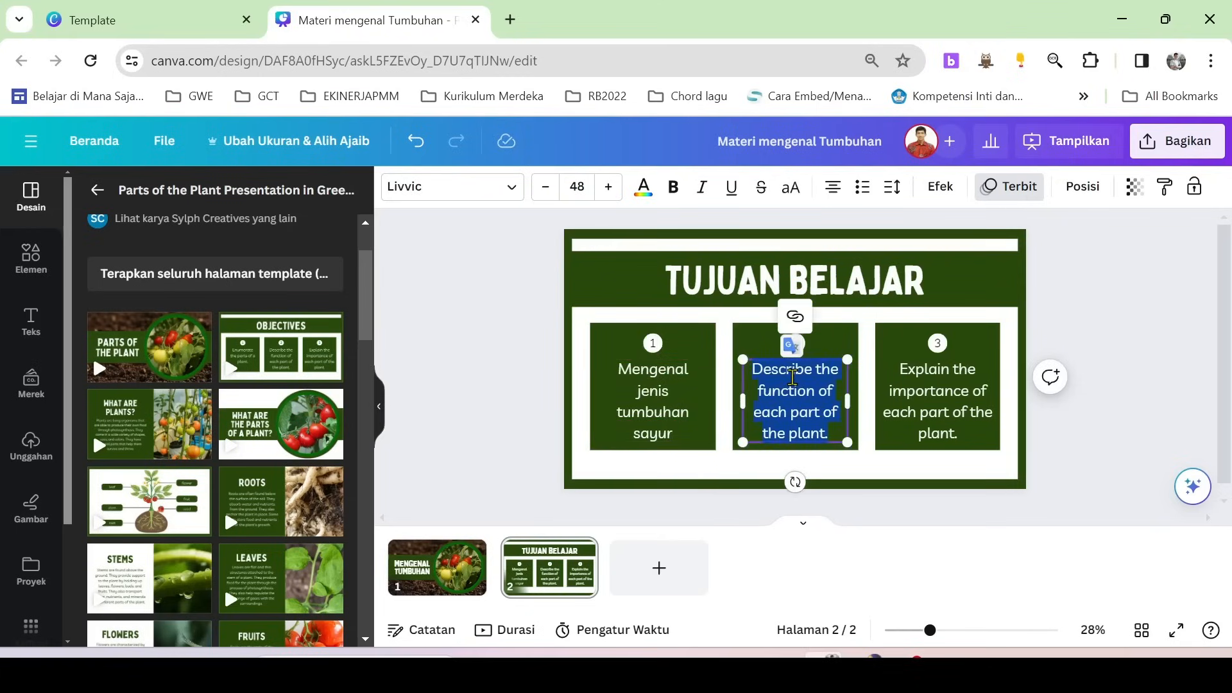
text(mengenal je)
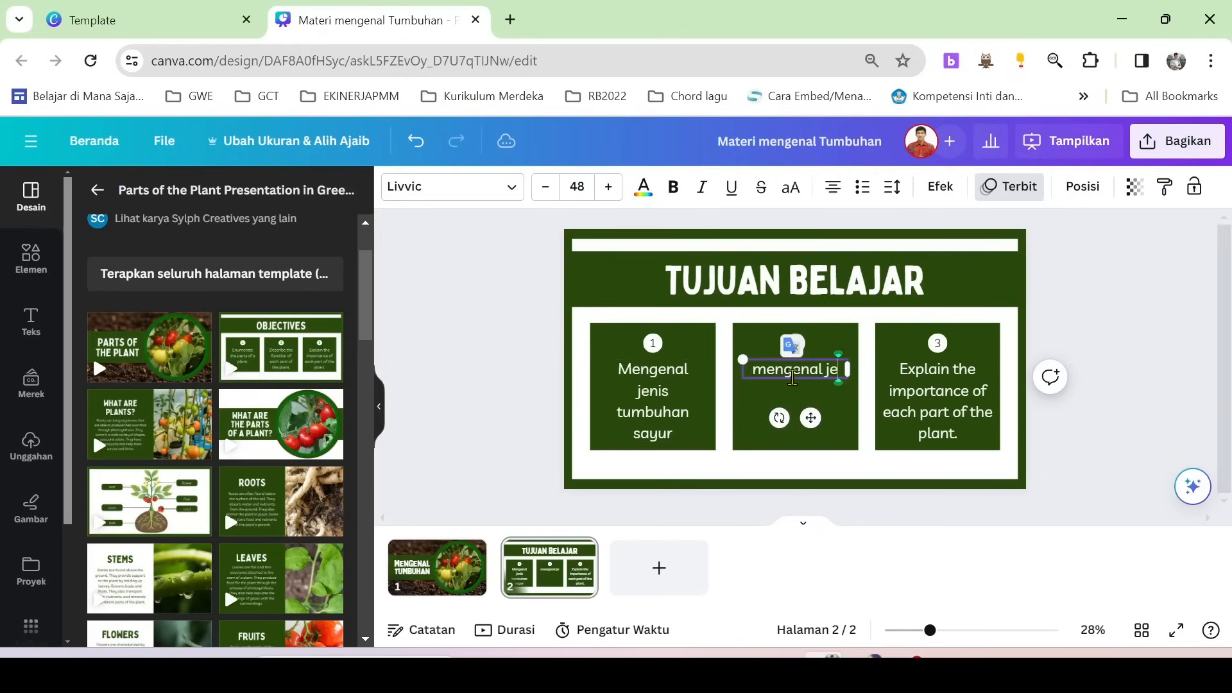
text(nis tumb)
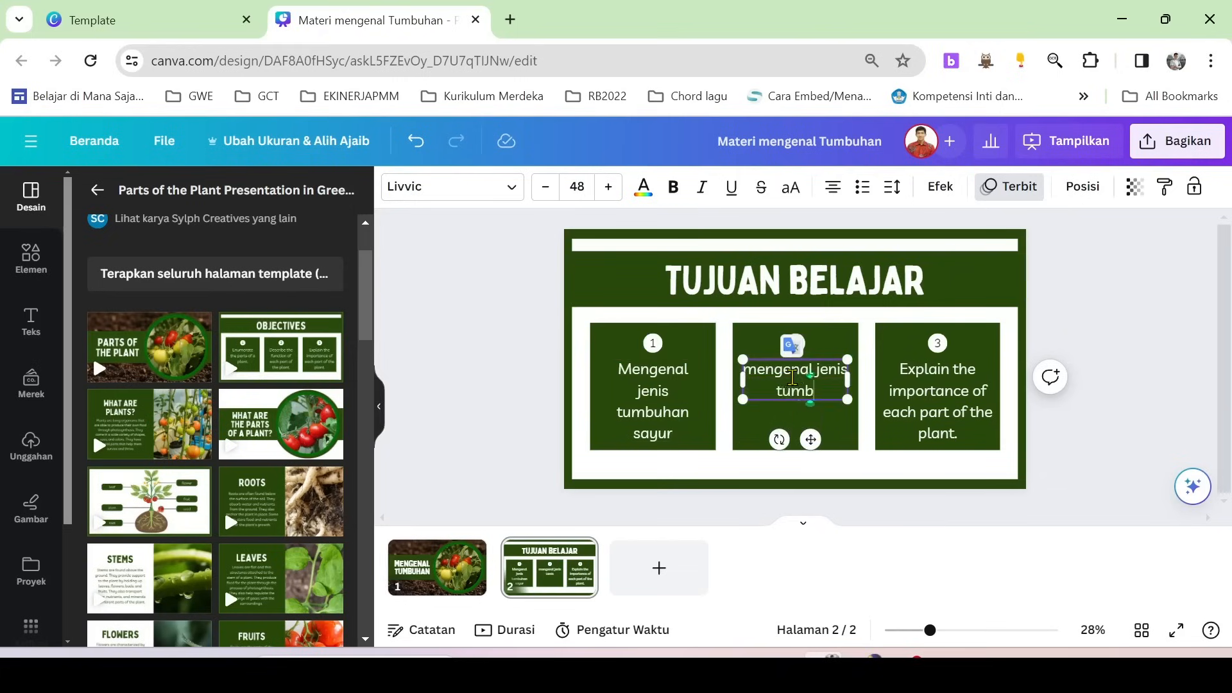
text(uhan buah)
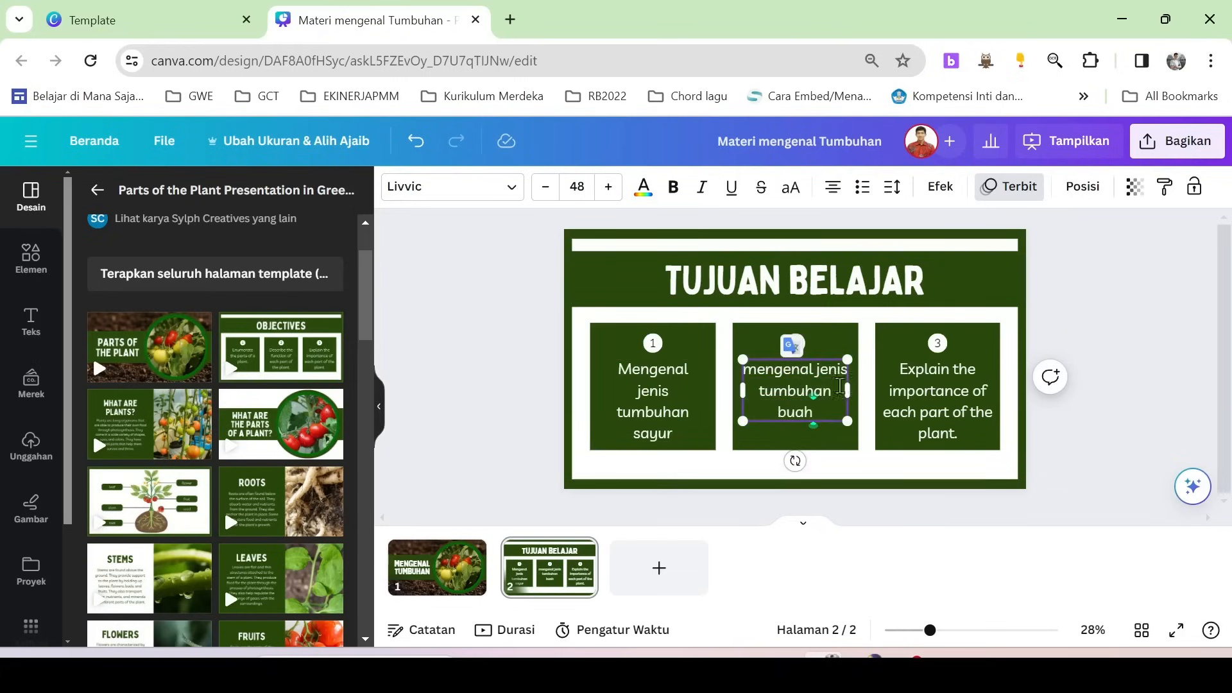
Replace the third objective's text with "mengenal jenis tumbuhan obat".
click(905, 396)
click(904, 397)
text(mengen)
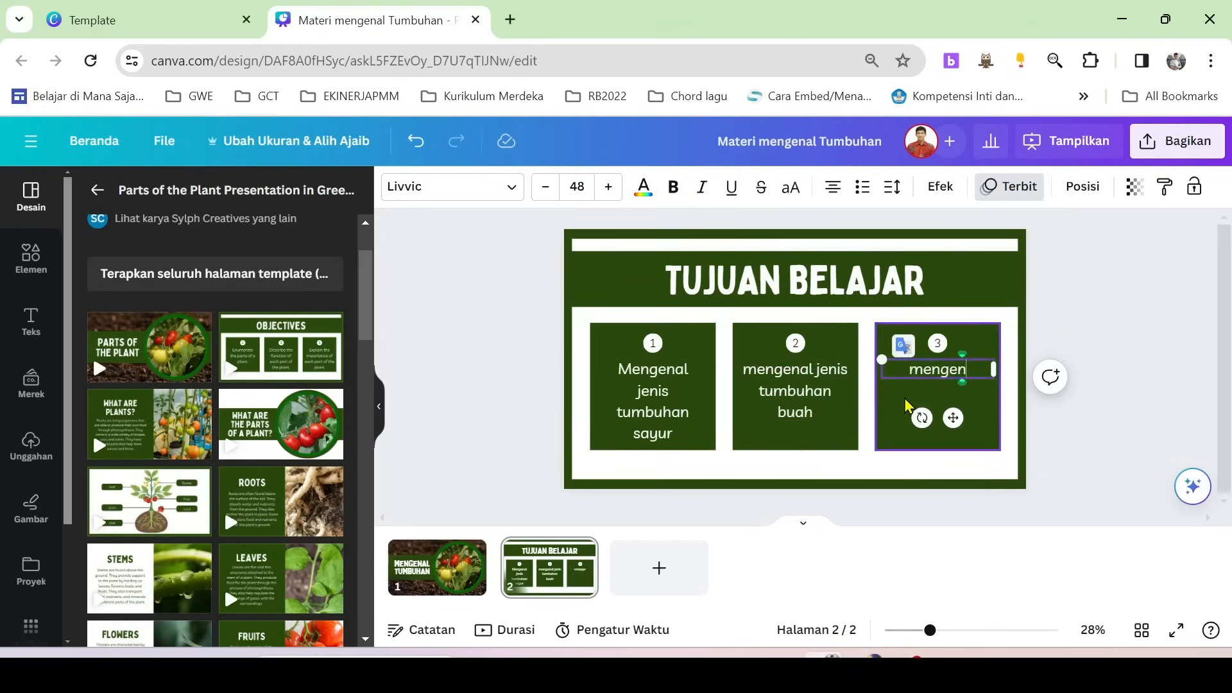
text(al jenis tumbuhan)
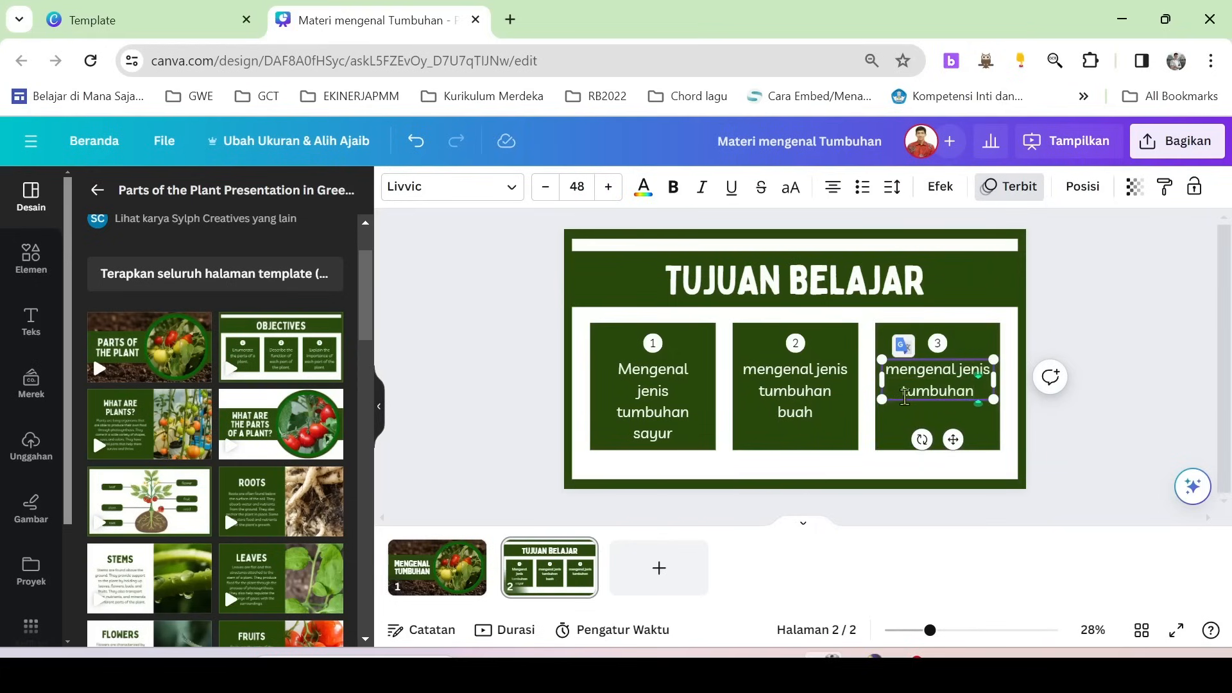
text( obat)
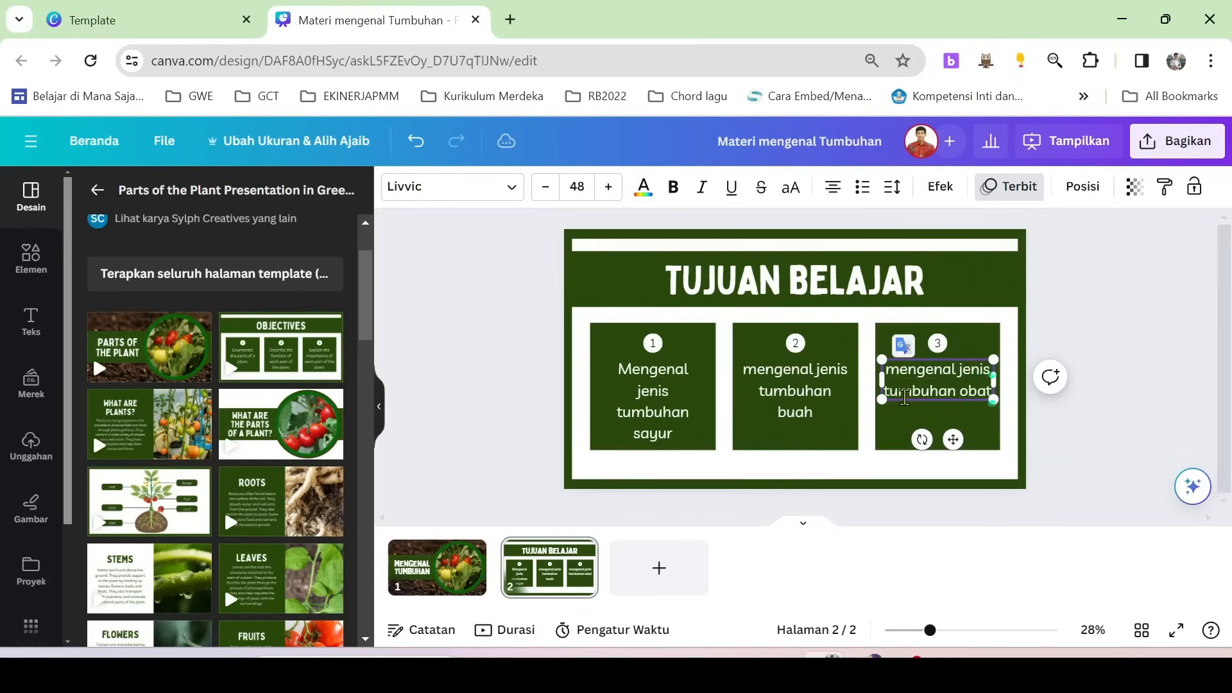
click(1094, 432)
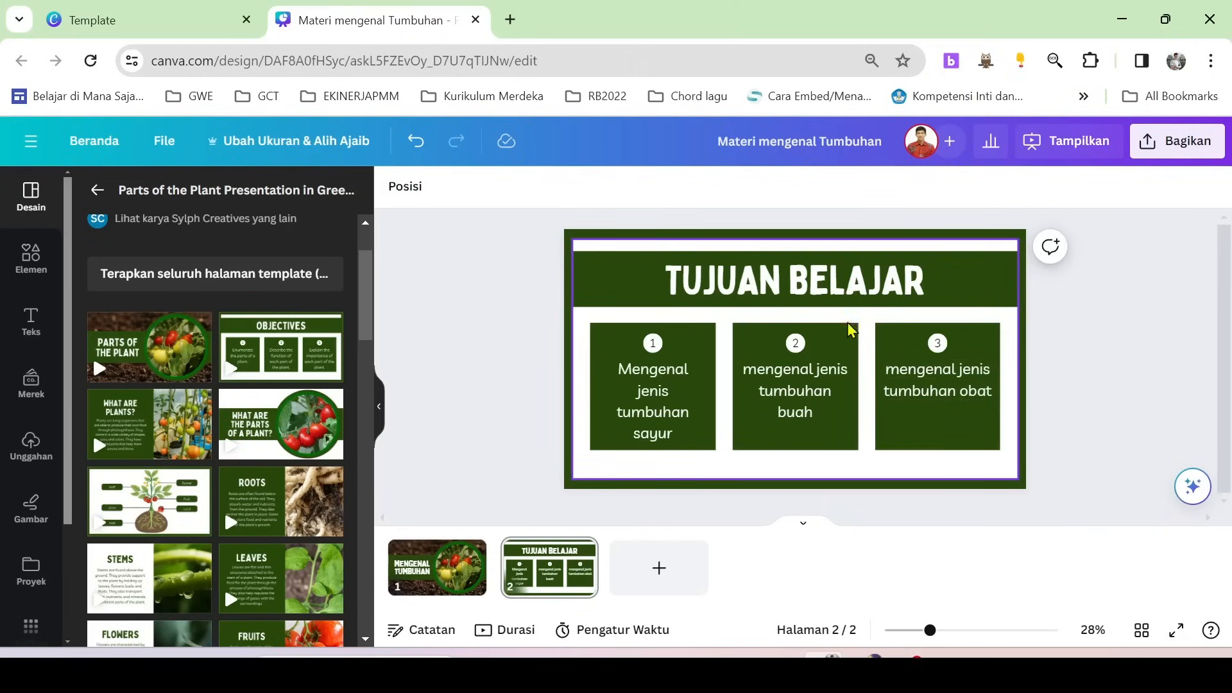
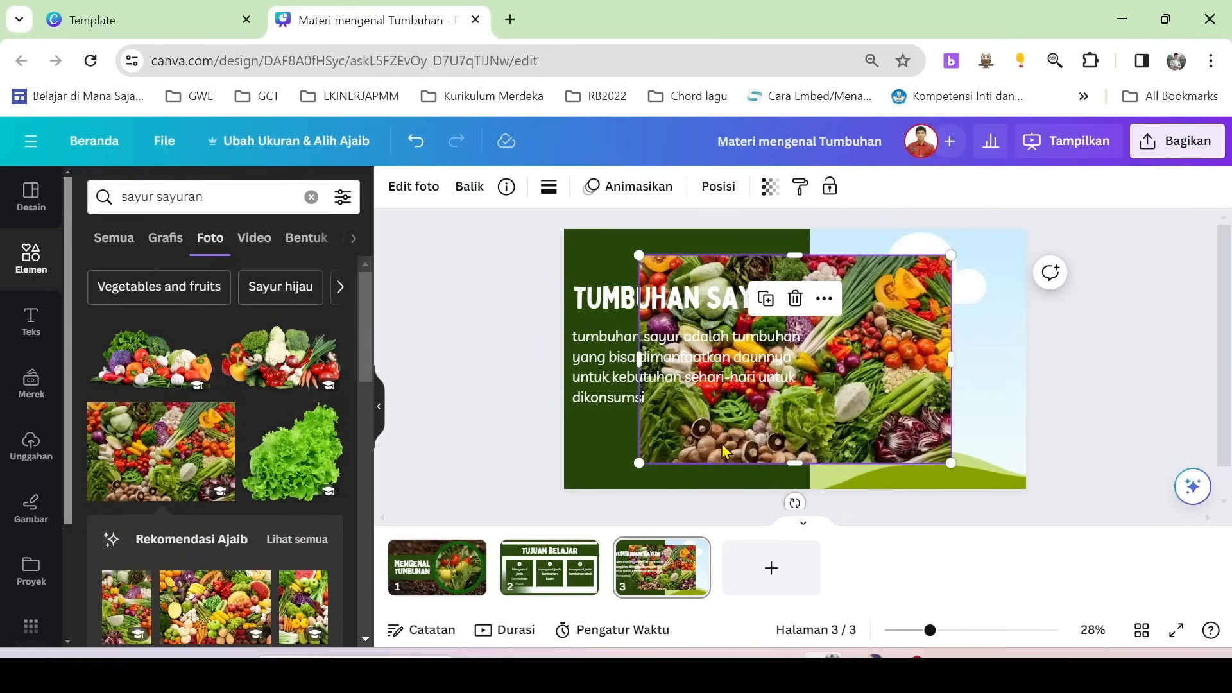
Place the assorted vegetables photo in the picture frame beside the "TUMBUHAN SAYUR" text on page 3.
drag(689, 441, 831, 416)
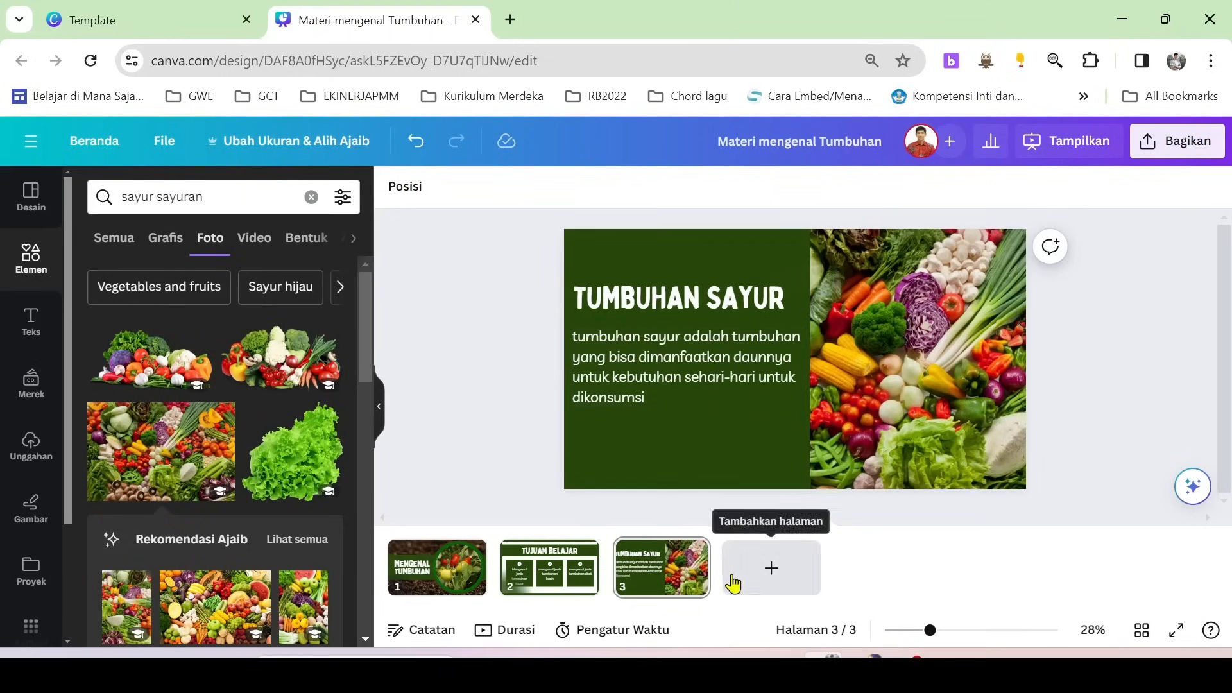
Add a blank fourth page, and go back to page 2 to check the learning objectives.
click(770, 570)
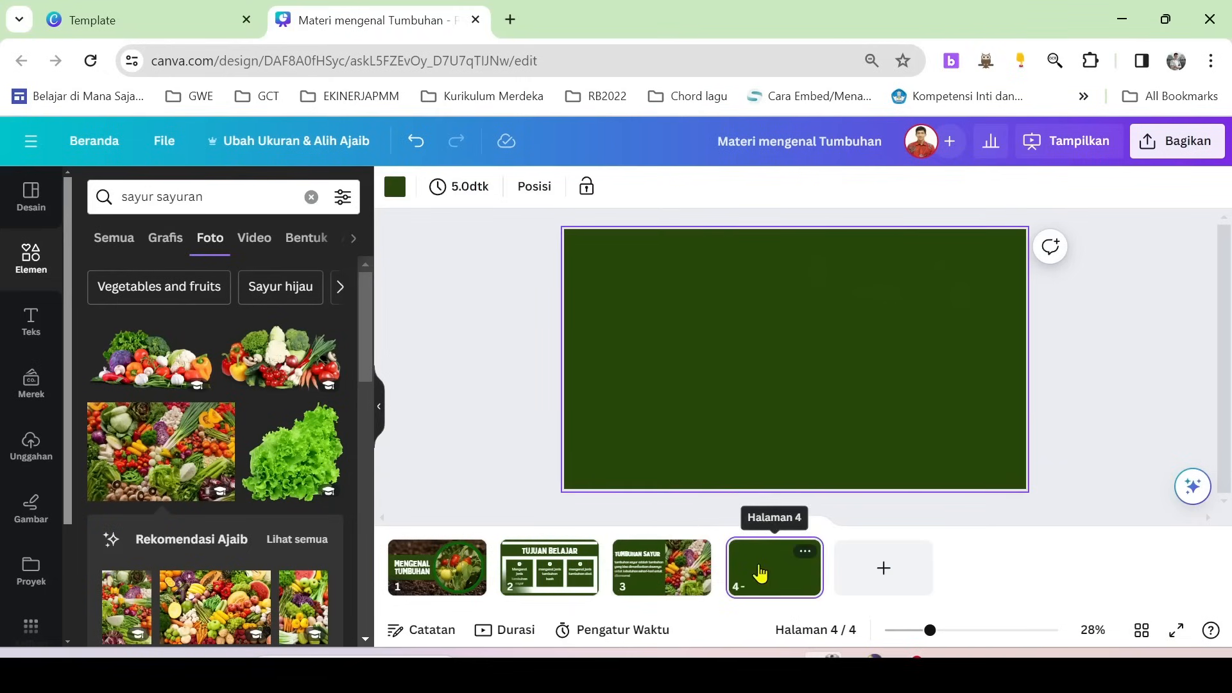
click(541, 585)
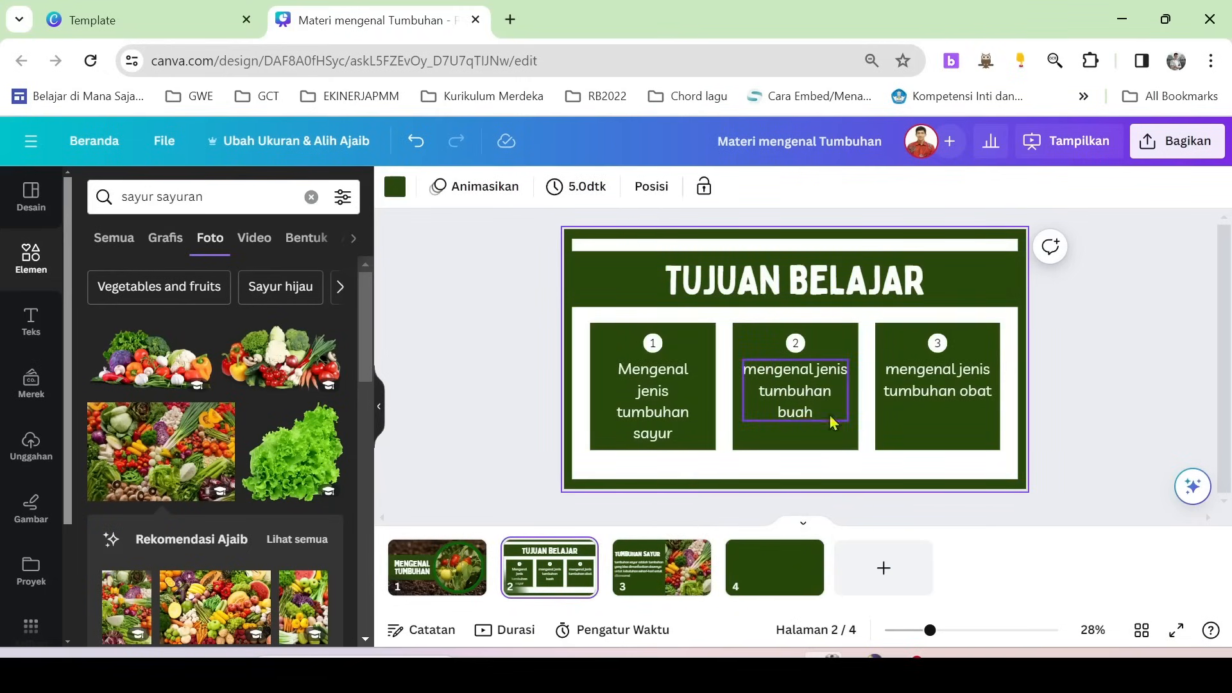
Duplicate the "TUMBUHAN SAYUR" page twice, placing the copies as pages 4 and 5.
click(652, 580)
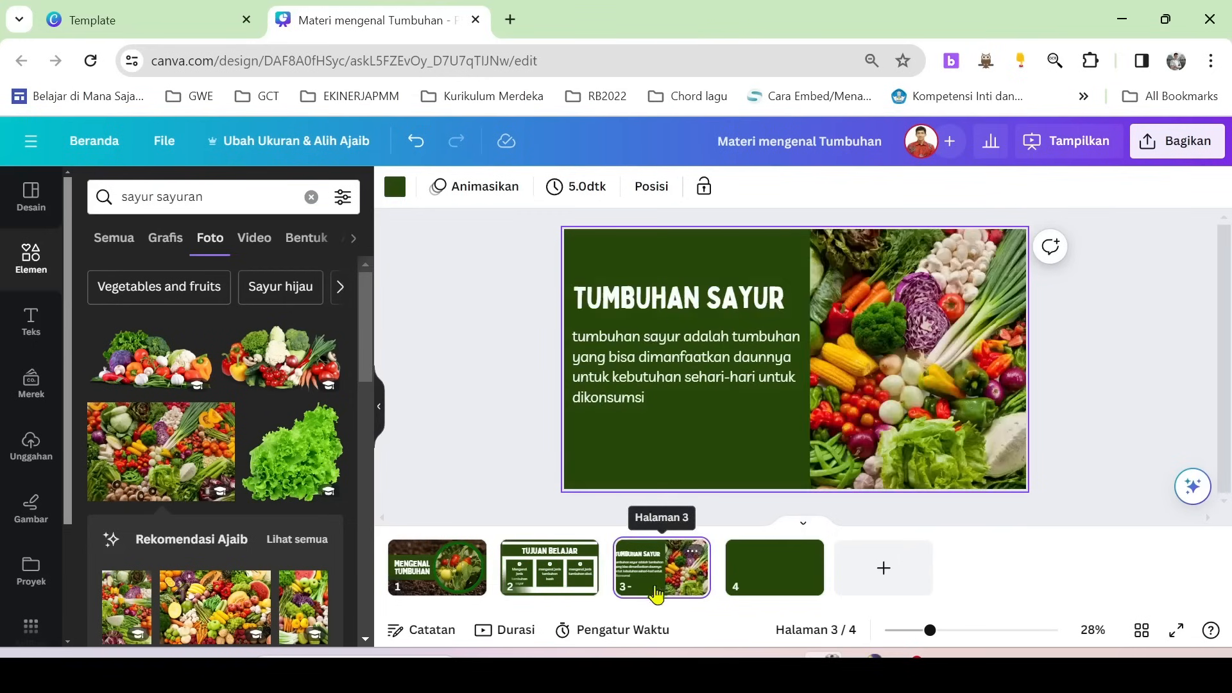
right_click(657, 579)
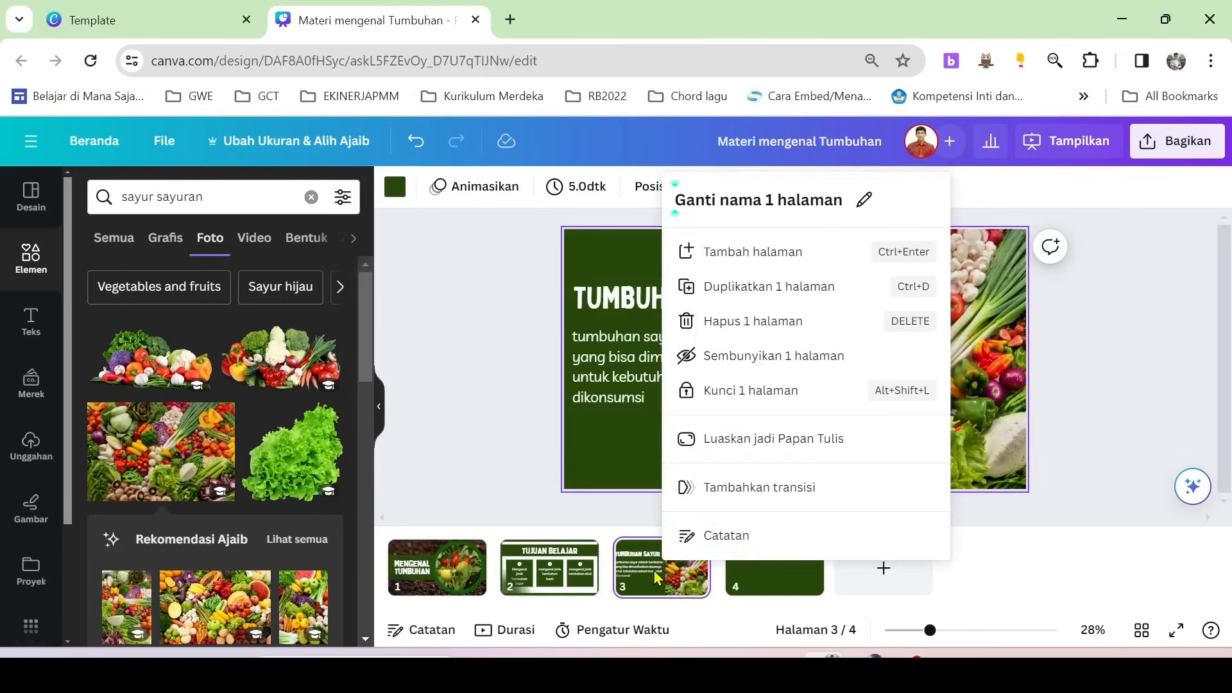
click(1010, 580)
right_click(667, 578)
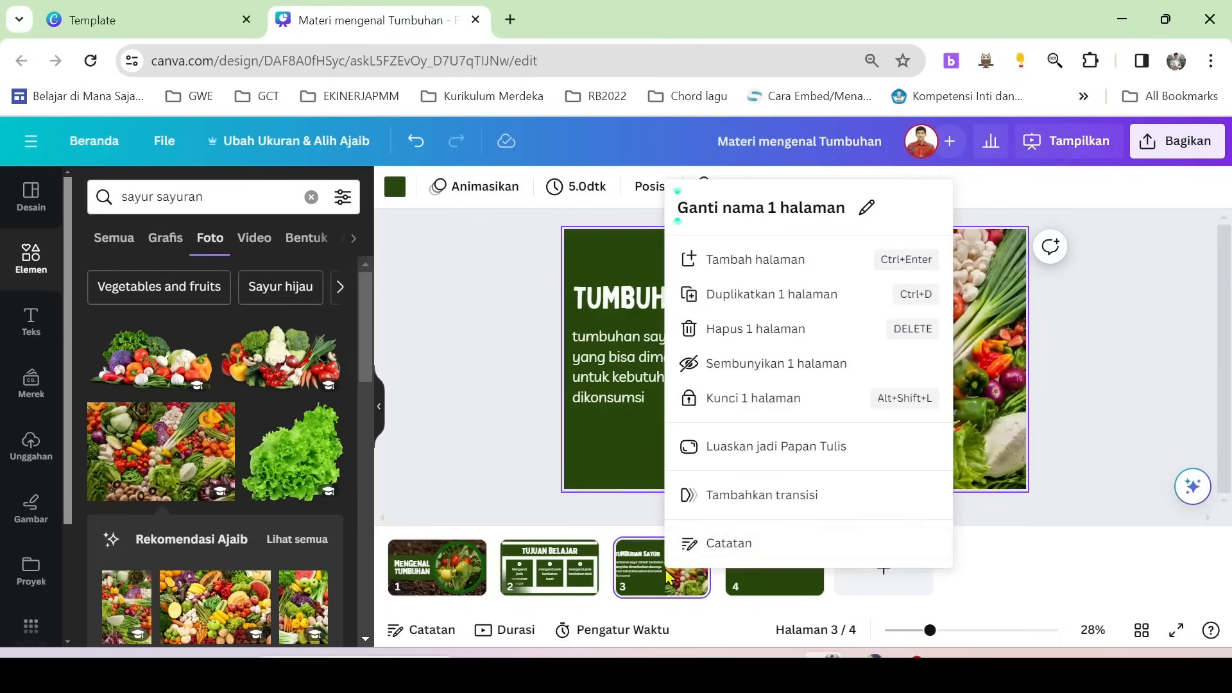
click(642, 578)
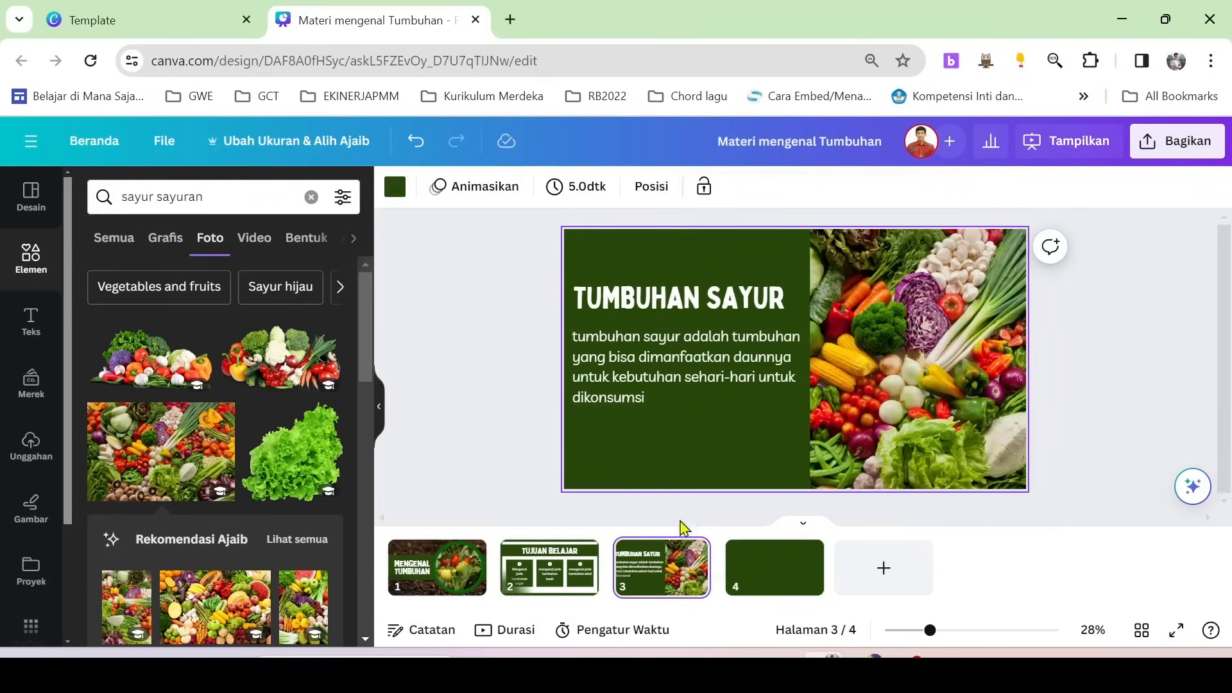
right_click(651, 576)
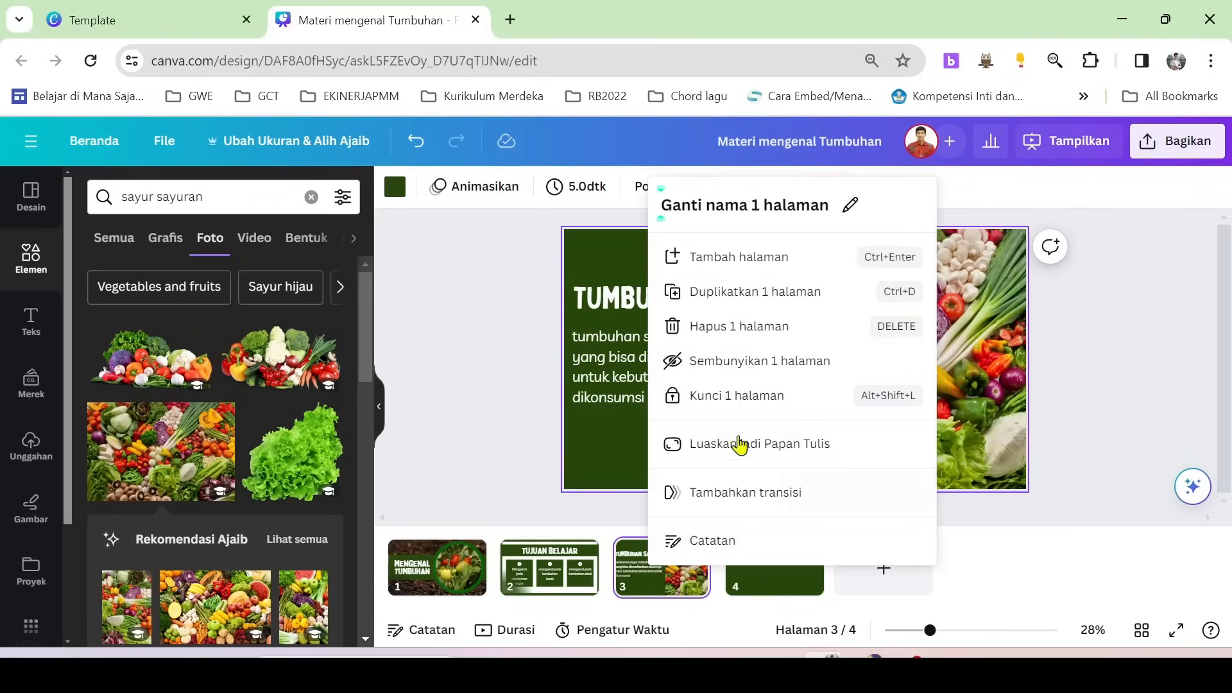
click(745, 297)
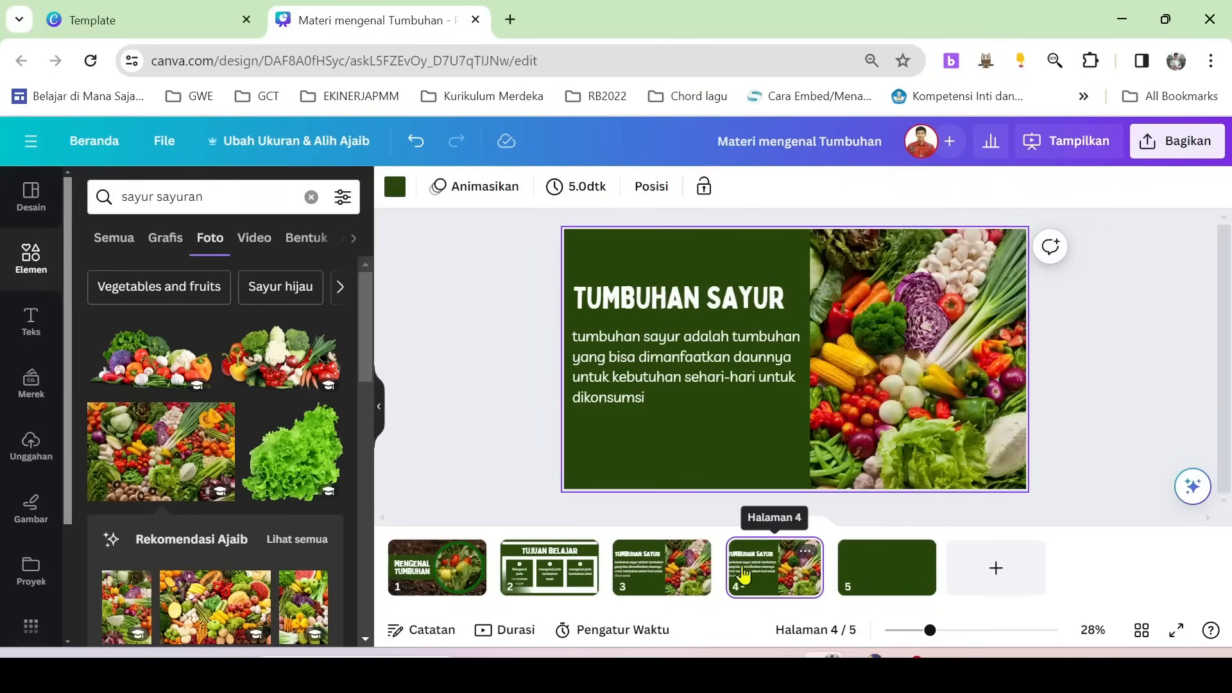
right_click(767, 576)
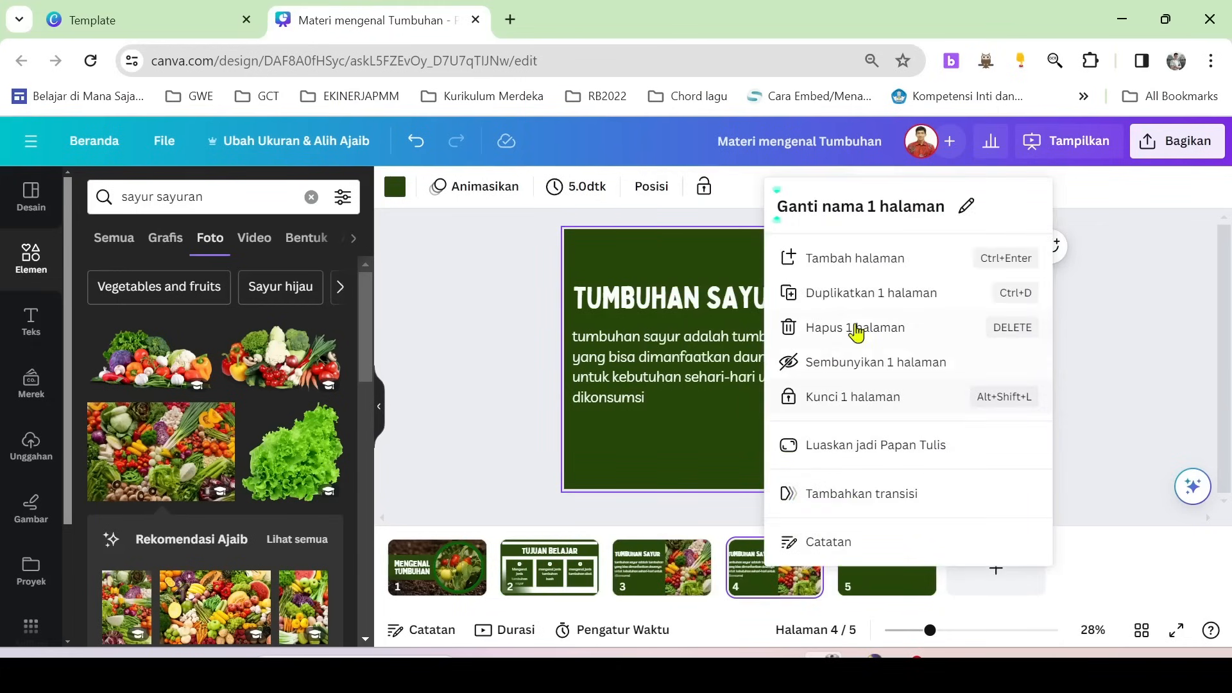
click(874, 303)
Change the heading on page 4 to "TUMBUHAN BUAH".
click(778, 578)
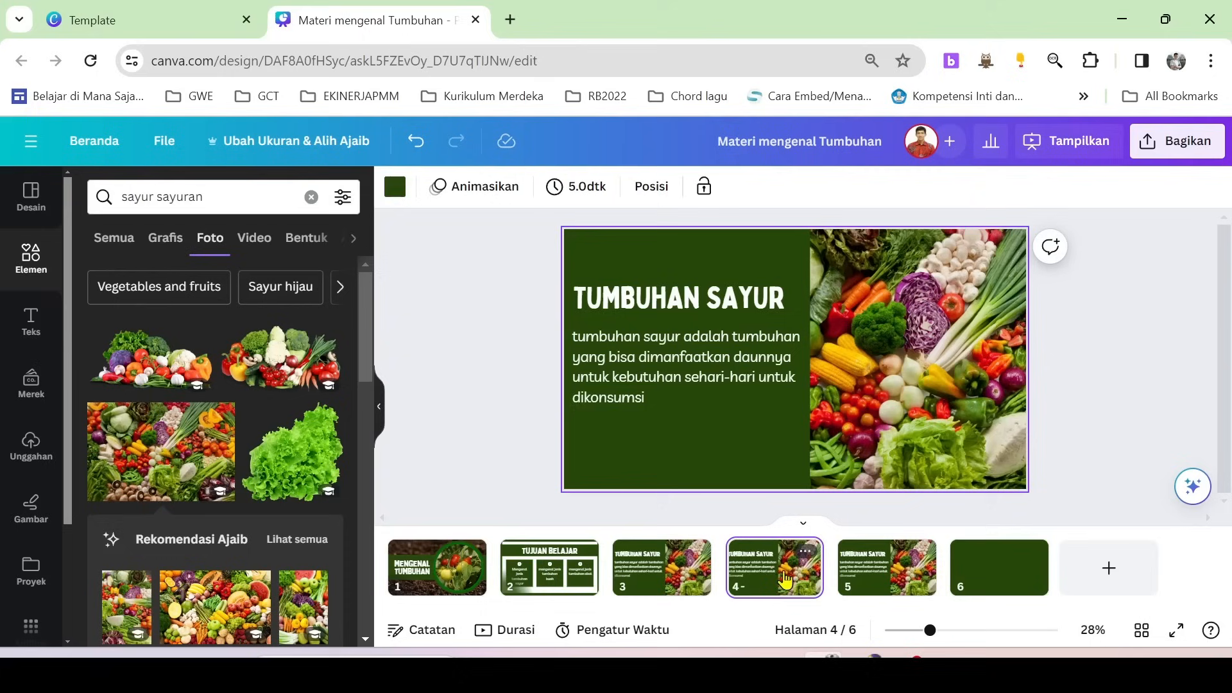
click(722, 302)
drag(700, 302, 782, 304)
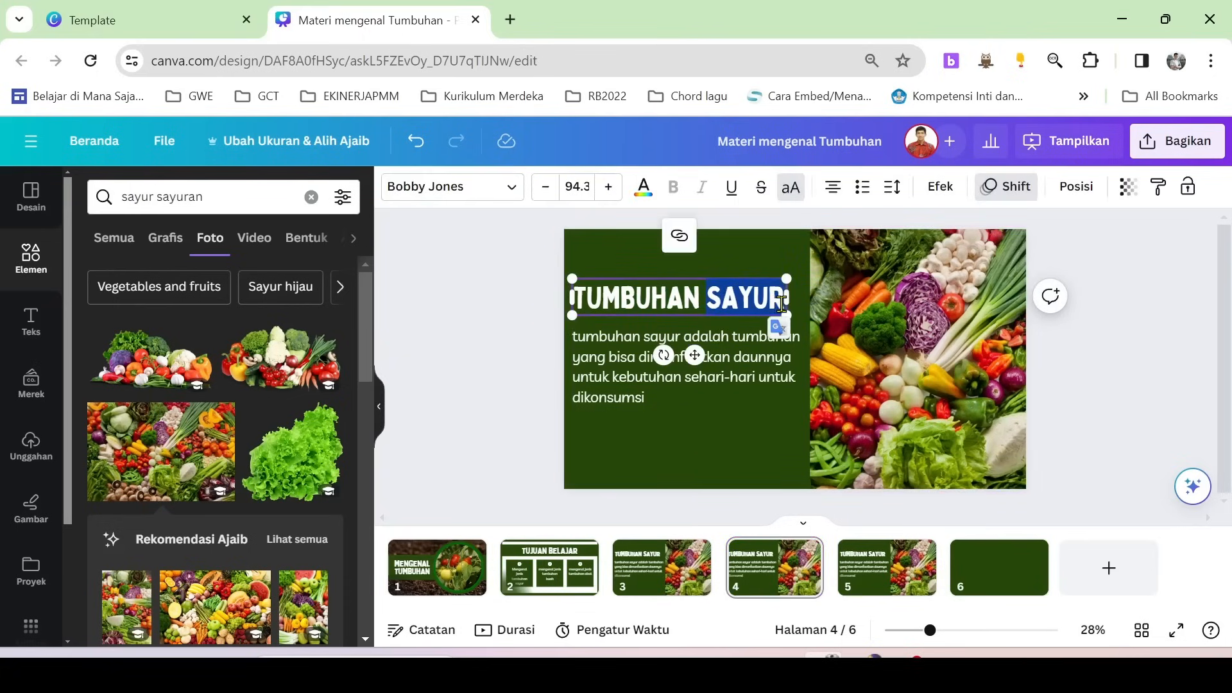
text(BUAH)
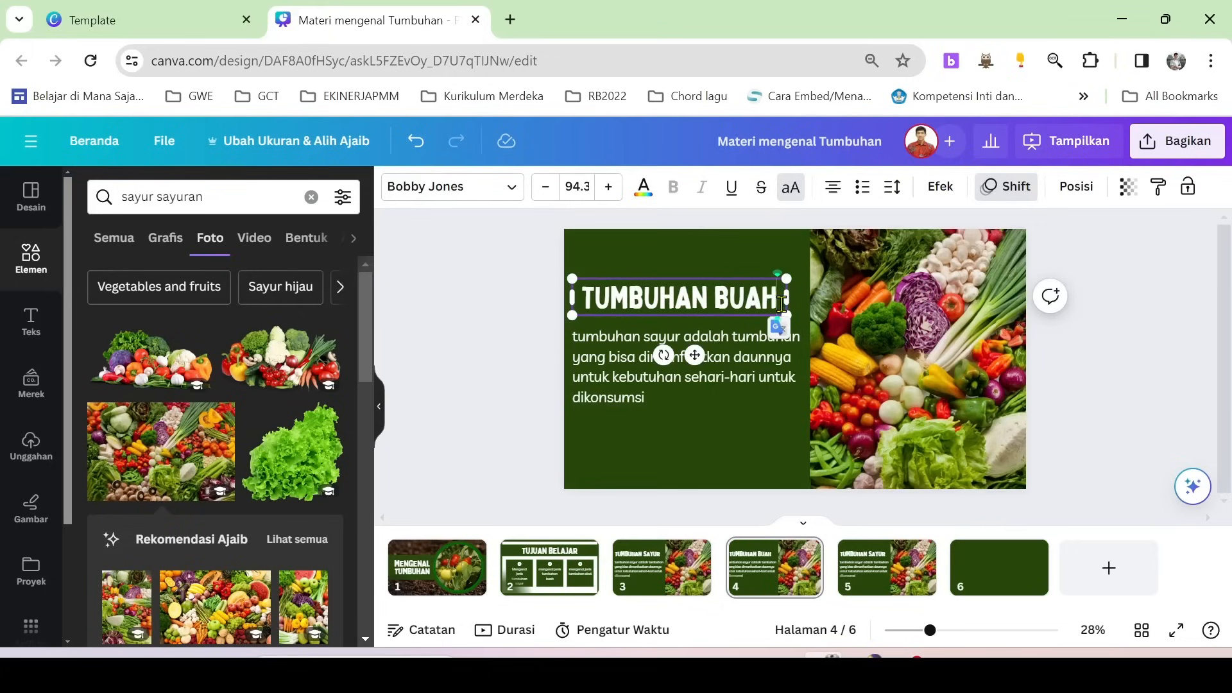
Replace the word "sayur" with "adalah" in the body text on page 4, leaving the rest of the sentence as it is.
click(713, 383)
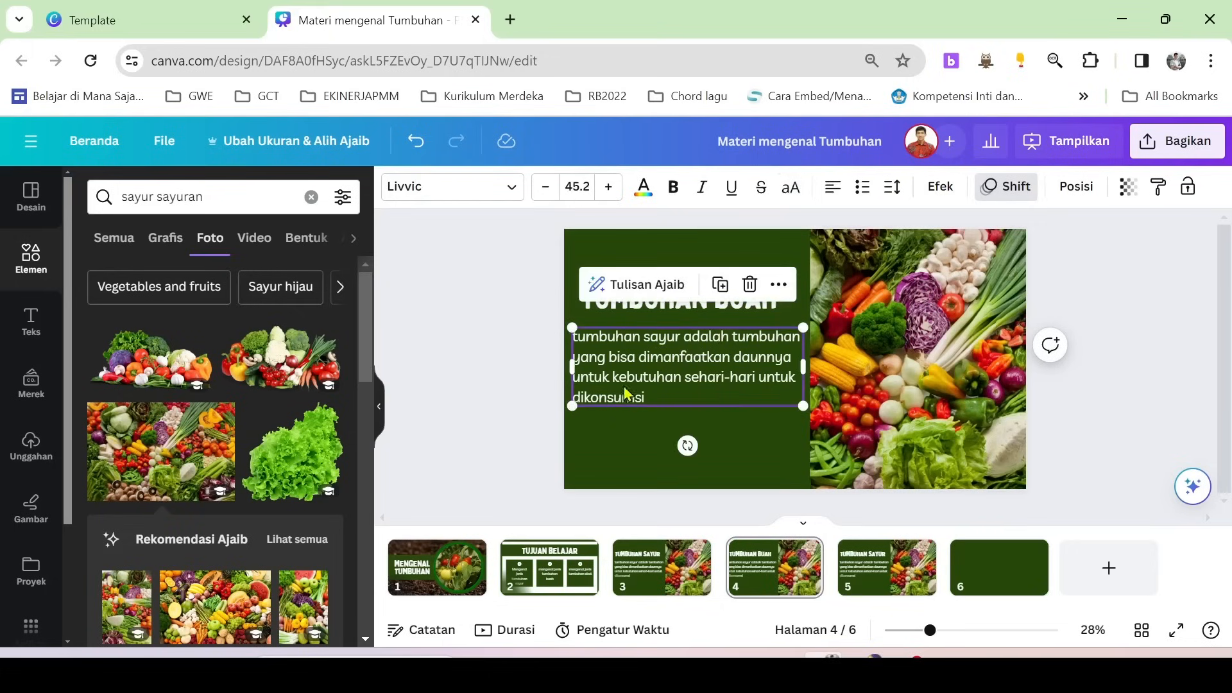
click(656, 393)
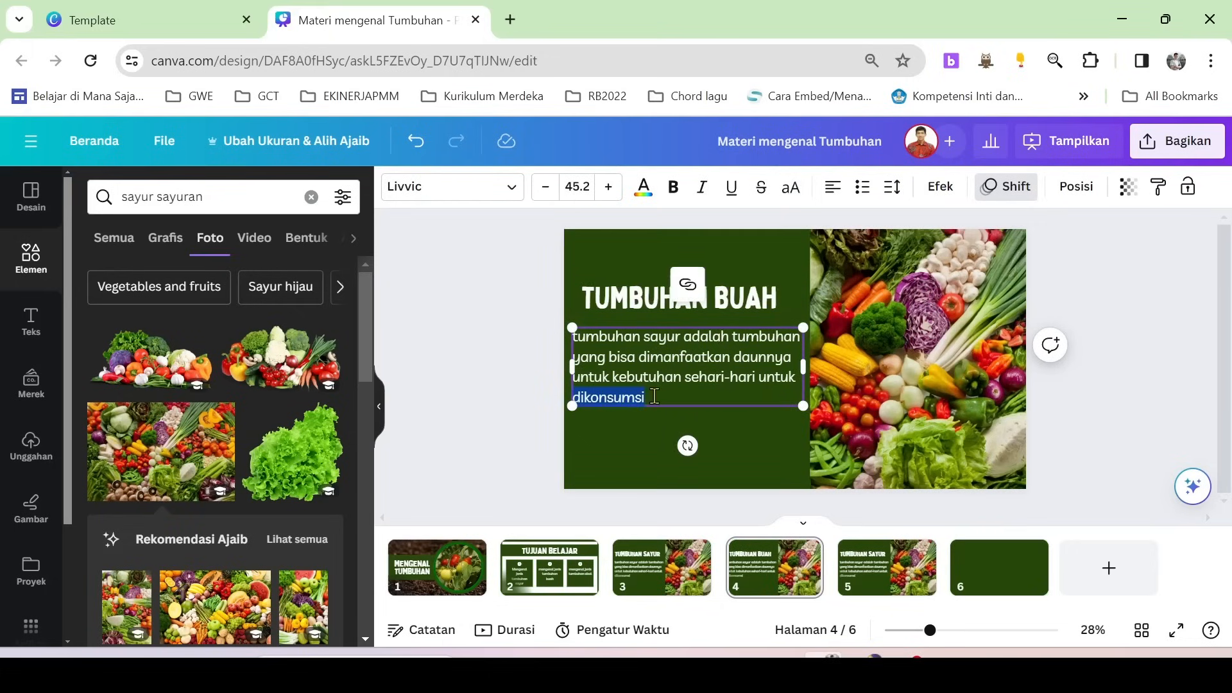
drag(646, 398, 679, 336)
click(645, 337)
text(adalah)
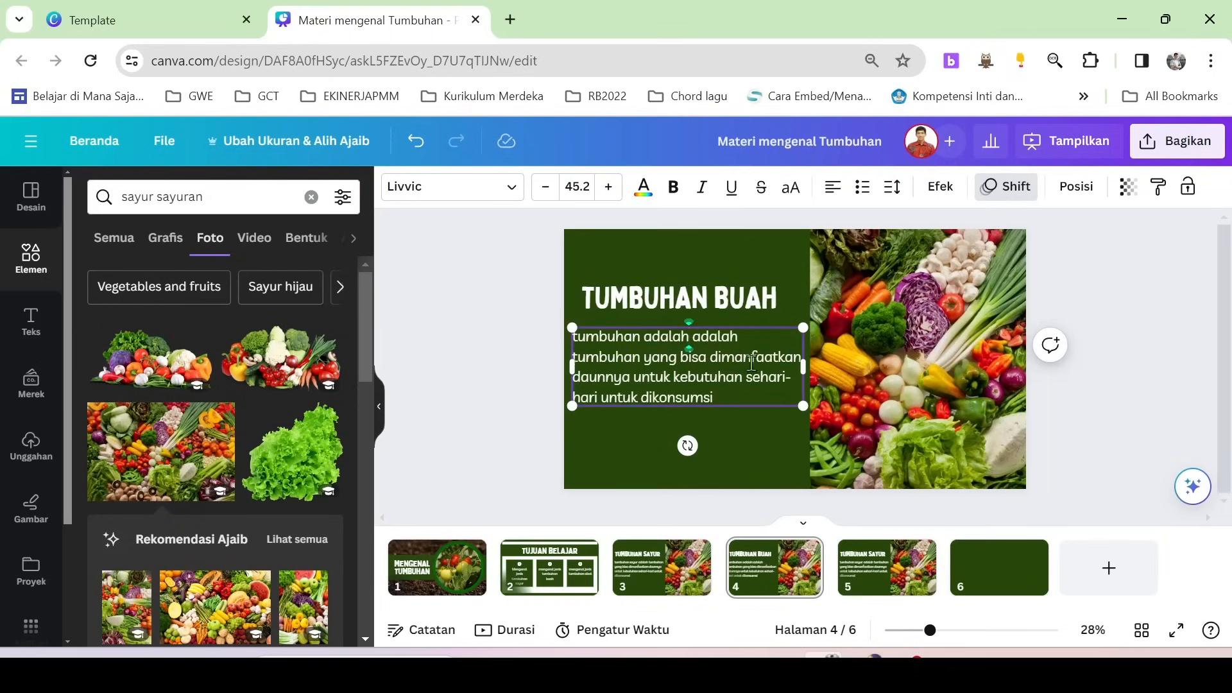
drag(717, 398, 573, 363)
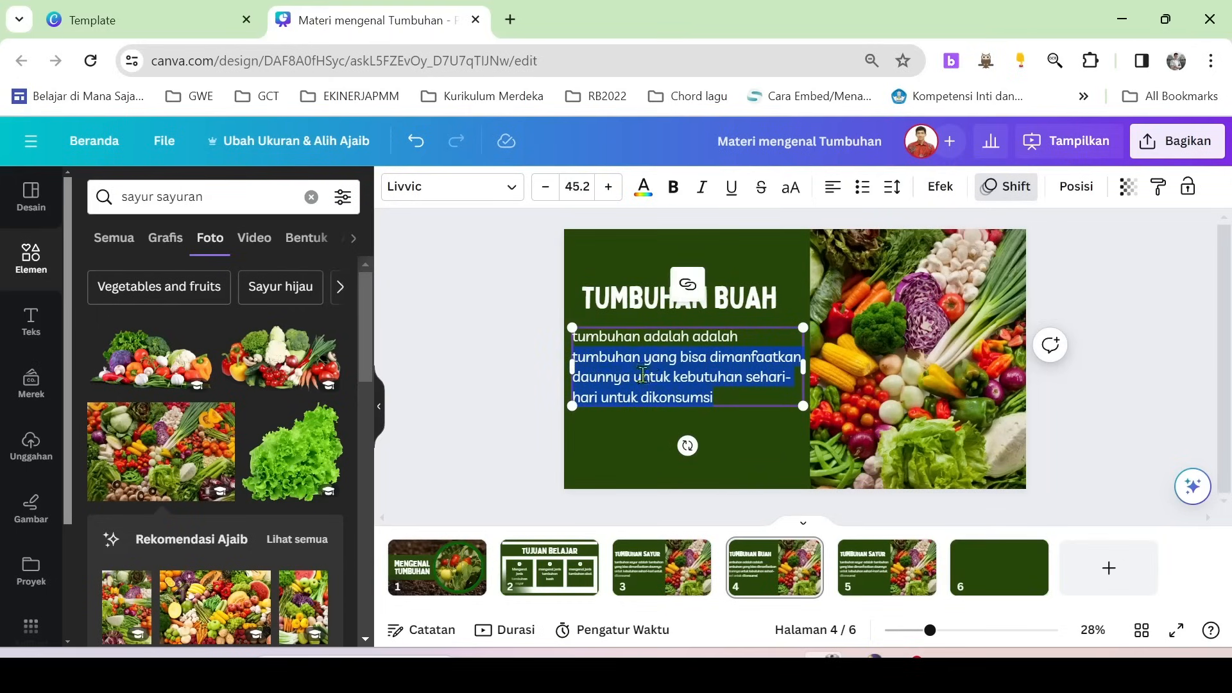
click(733, 378)
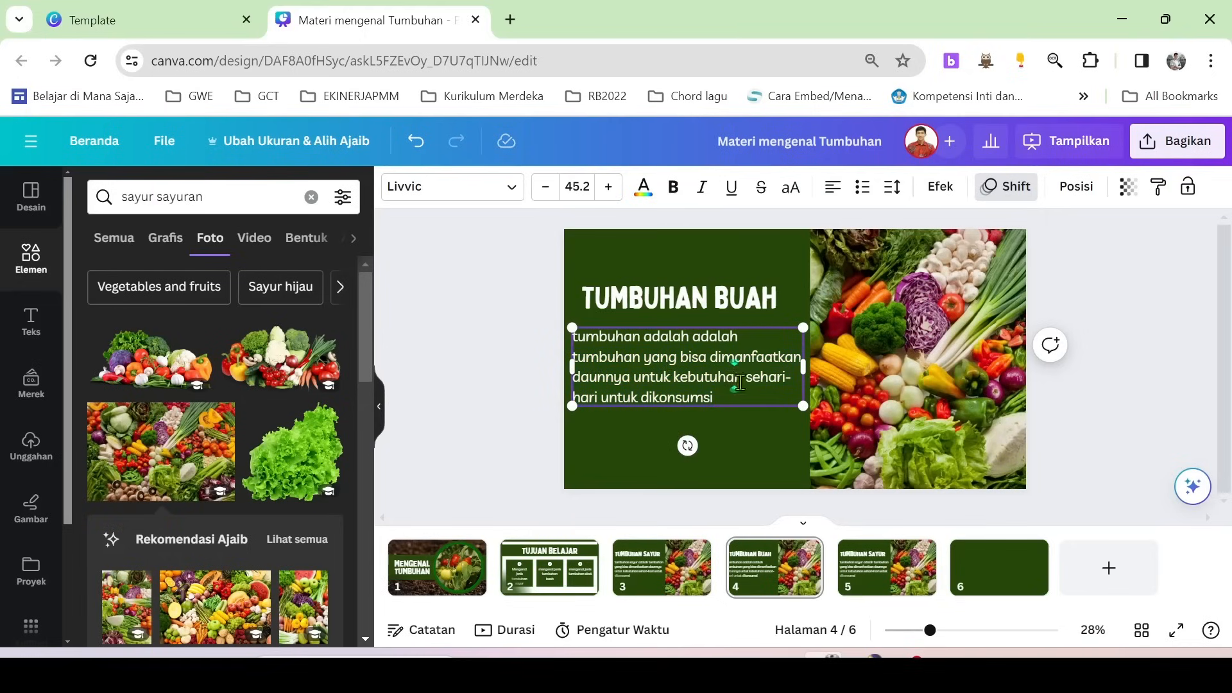
click(773, 444)
Change the heading on page 5 to "TUMBUHAN OBAT".
click(870, 568)
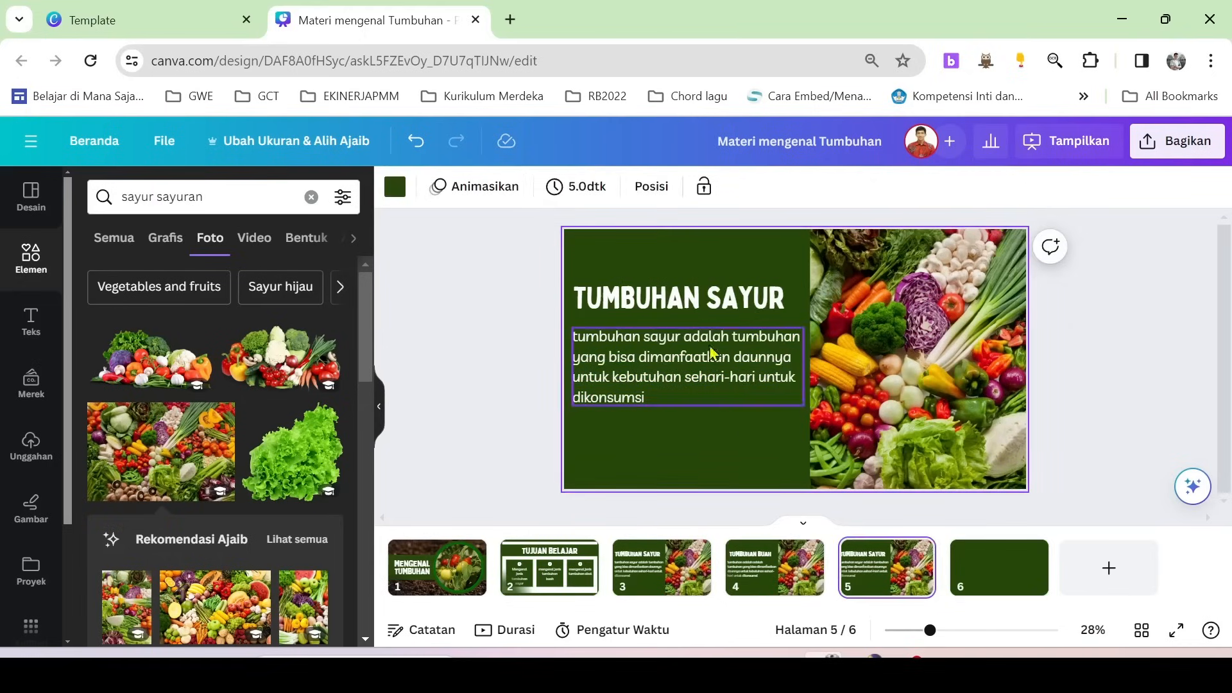
double_click(707, 298)
drag(706, 298, 786, 298)
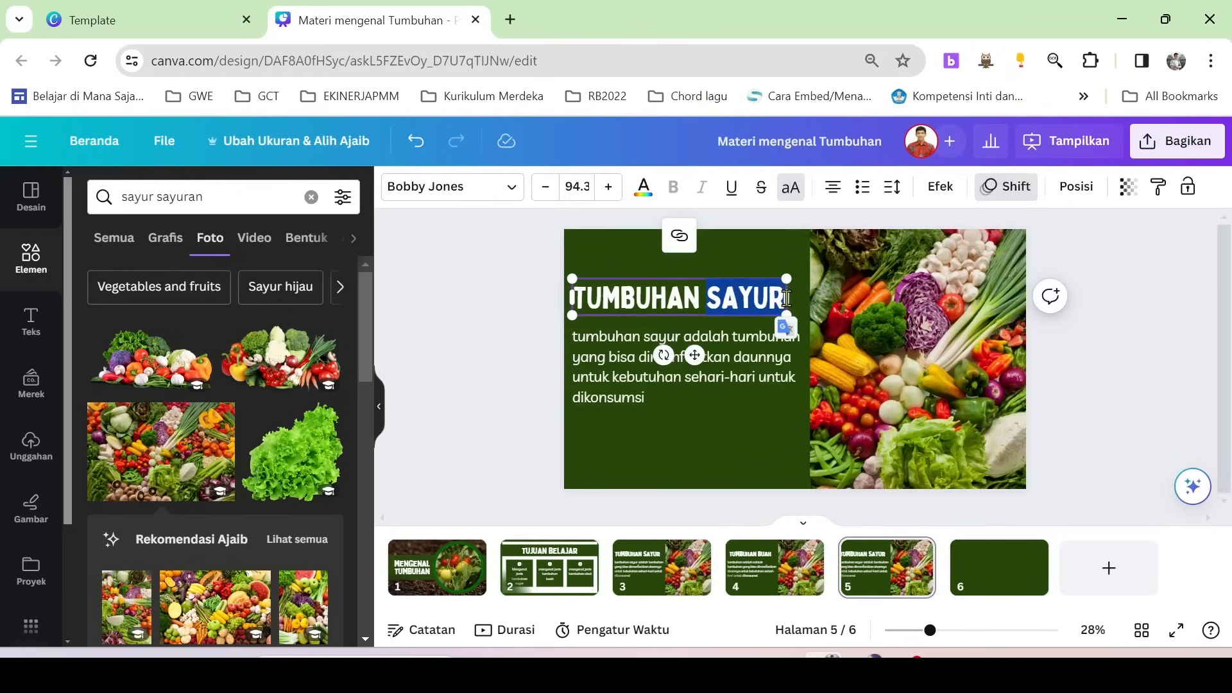
text(OBAT)
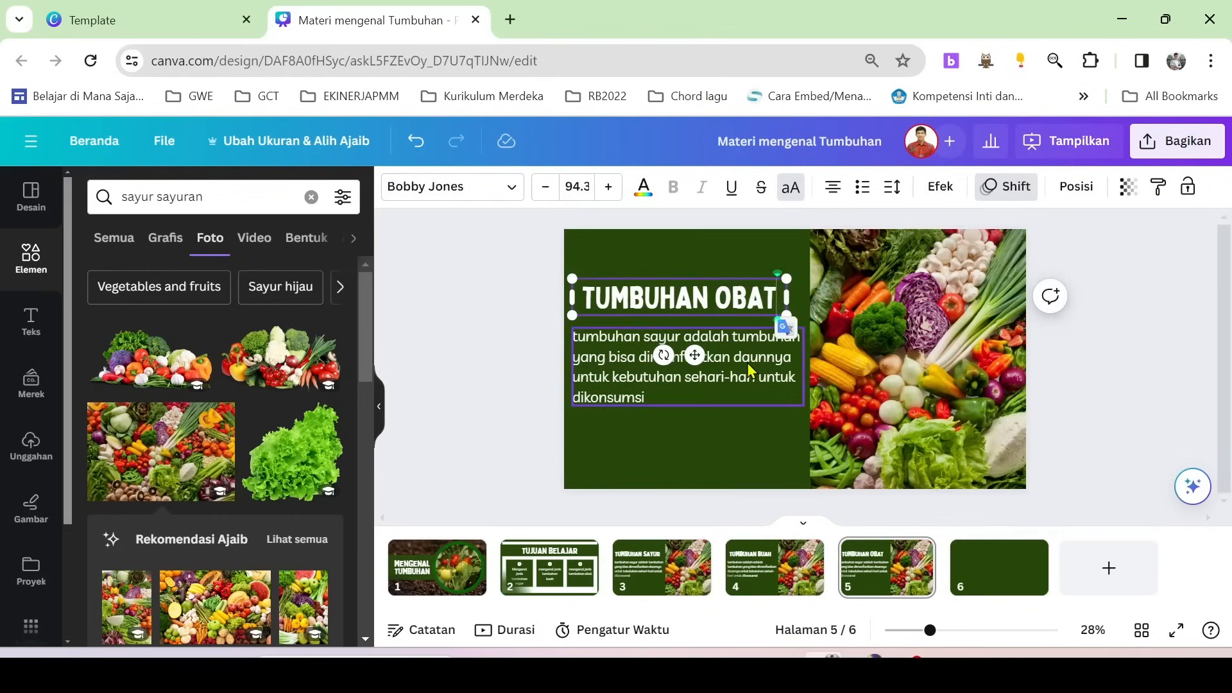
Replace the word "sayur" with "obat" in the body text on page 5.
click(747, 363)
double_click(642, 344)
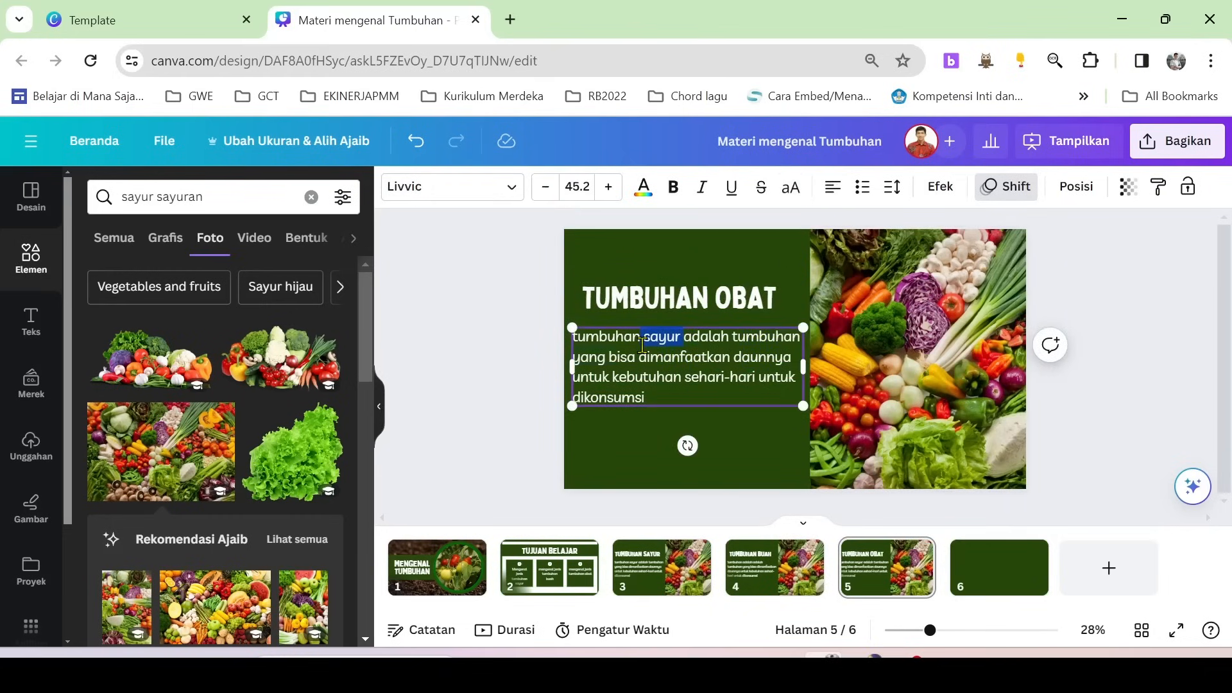
text(obat)
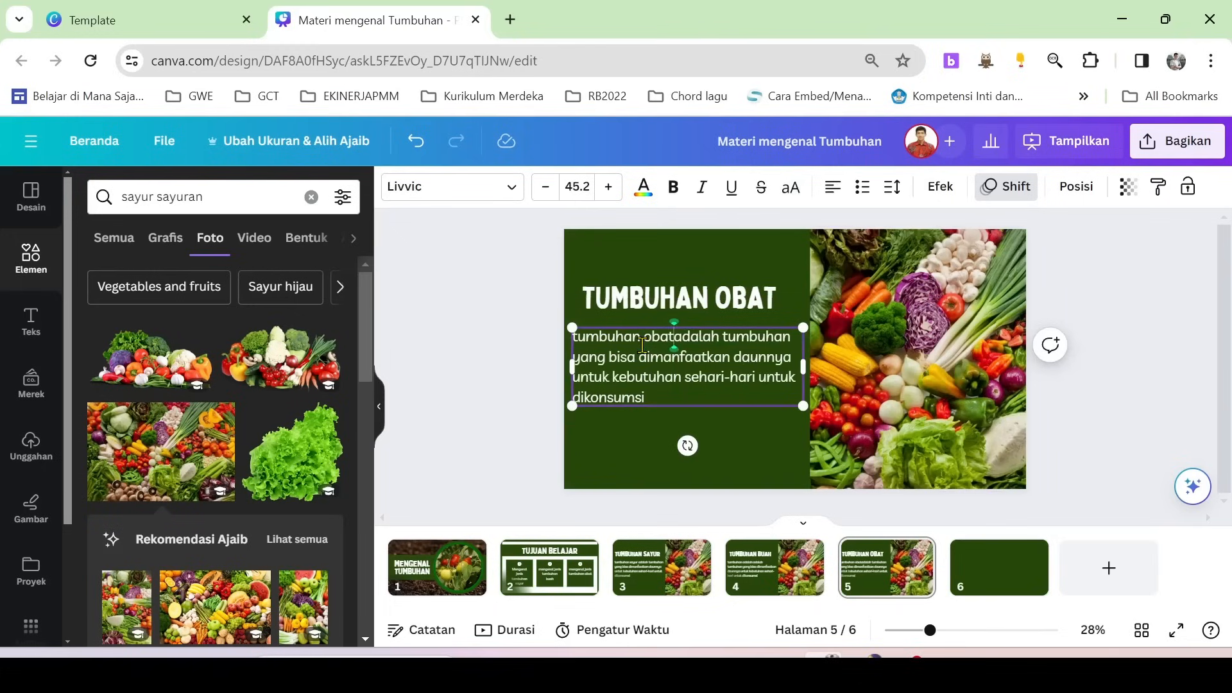
click(730, 423)
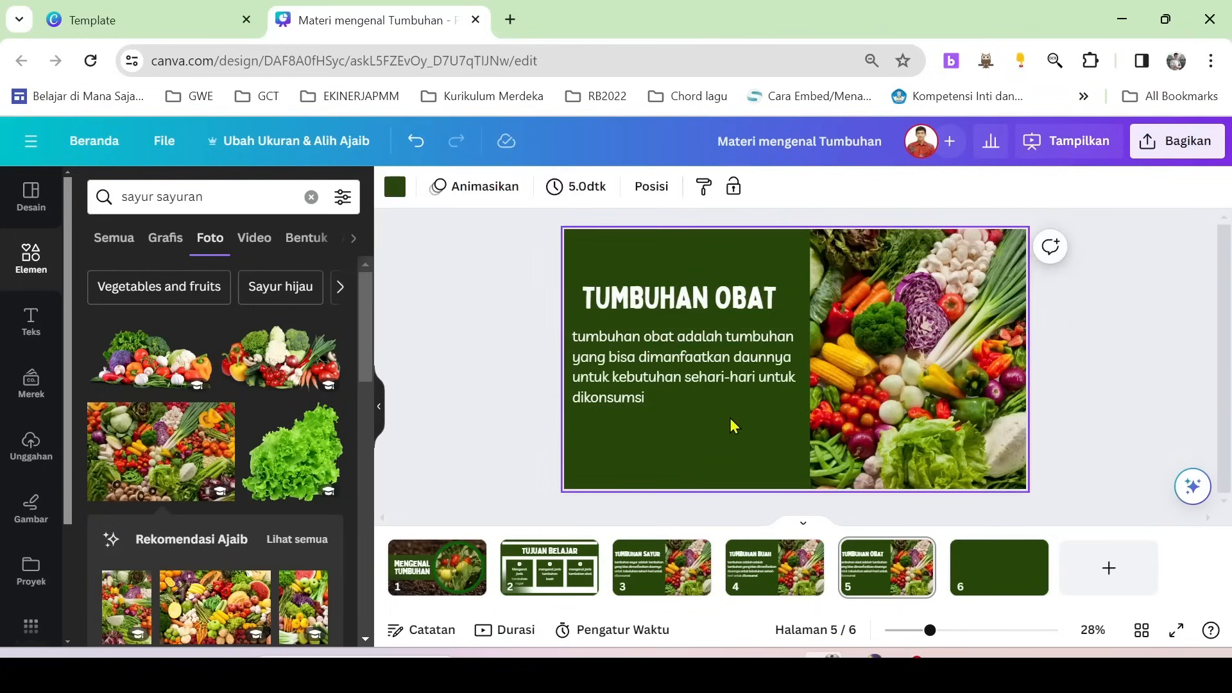
click(1099, 384)
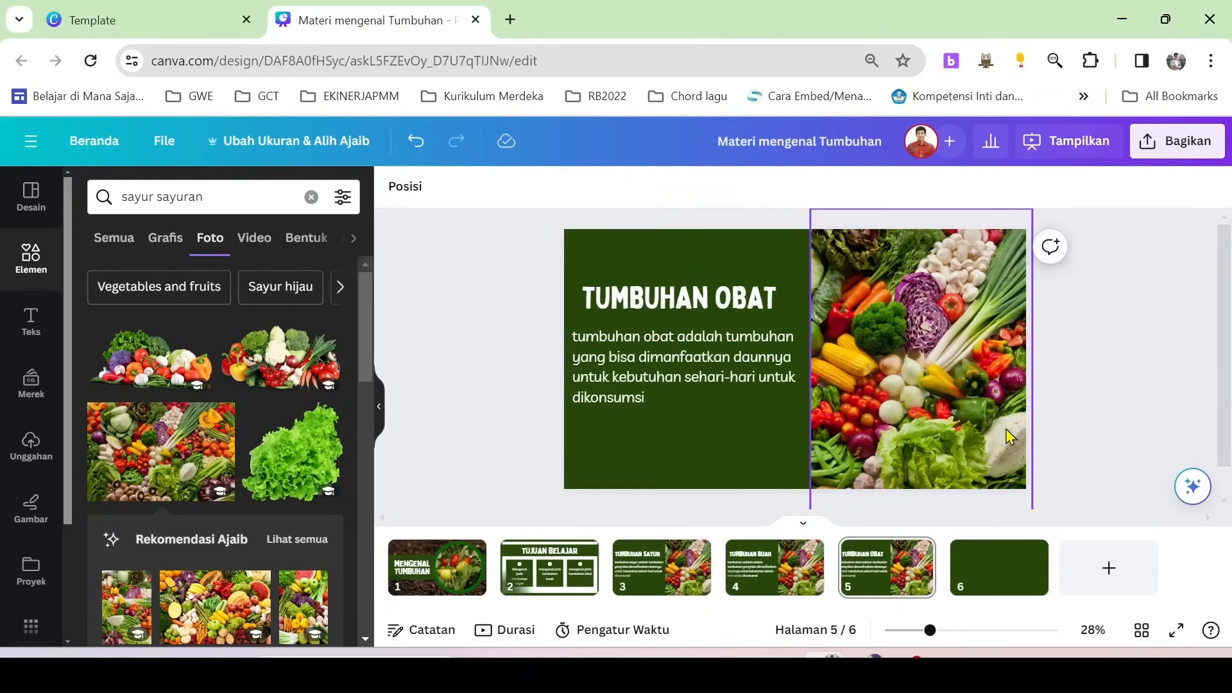
Apply the "THANK YOU!" page of the Parts of the Plant template to the blank page 6.
click(637, 577)
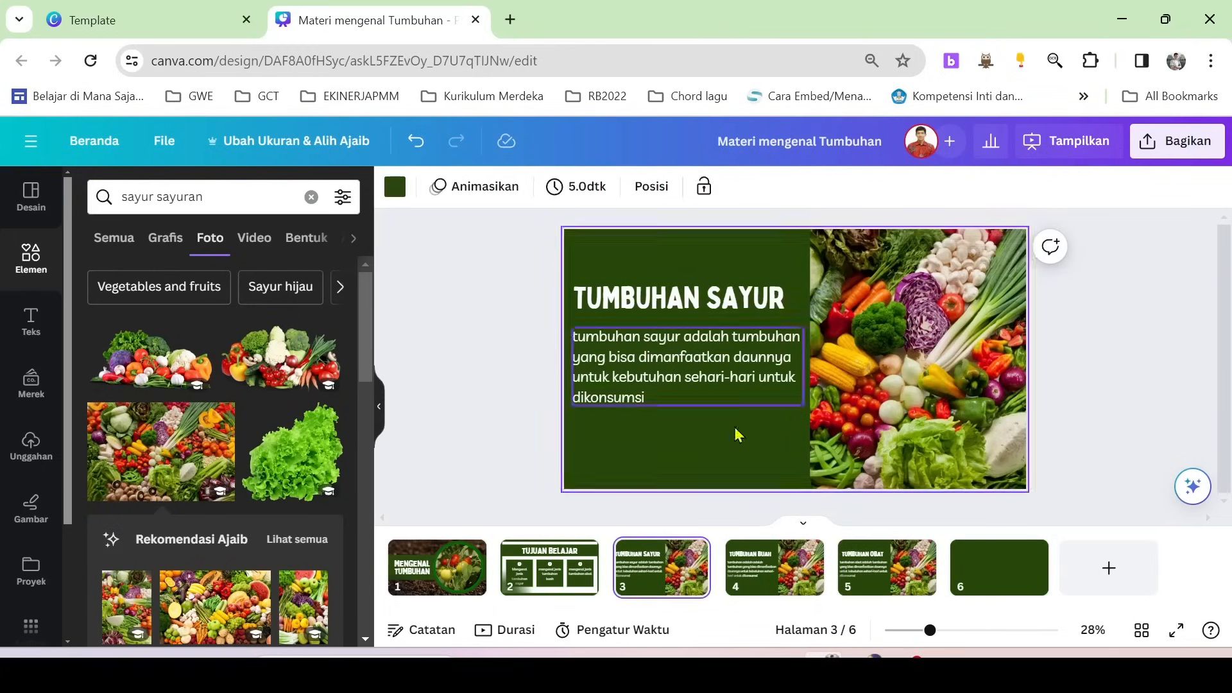
click(778, 573)
click(885, 576)
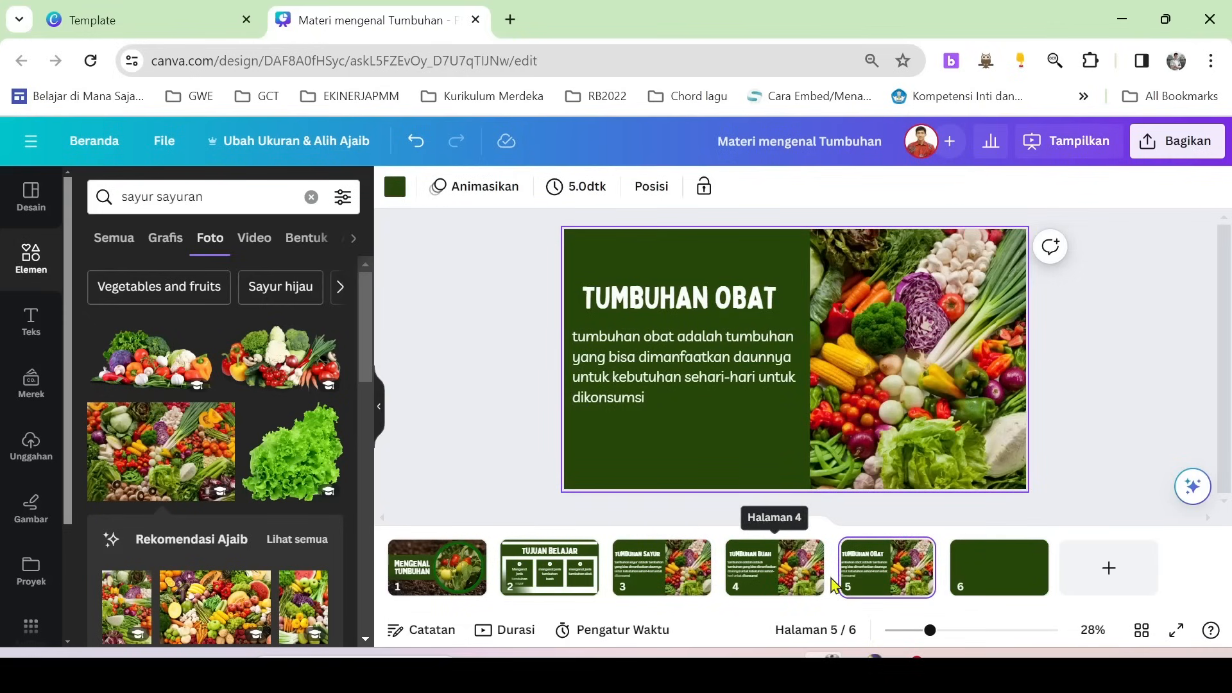
click(982, 570)
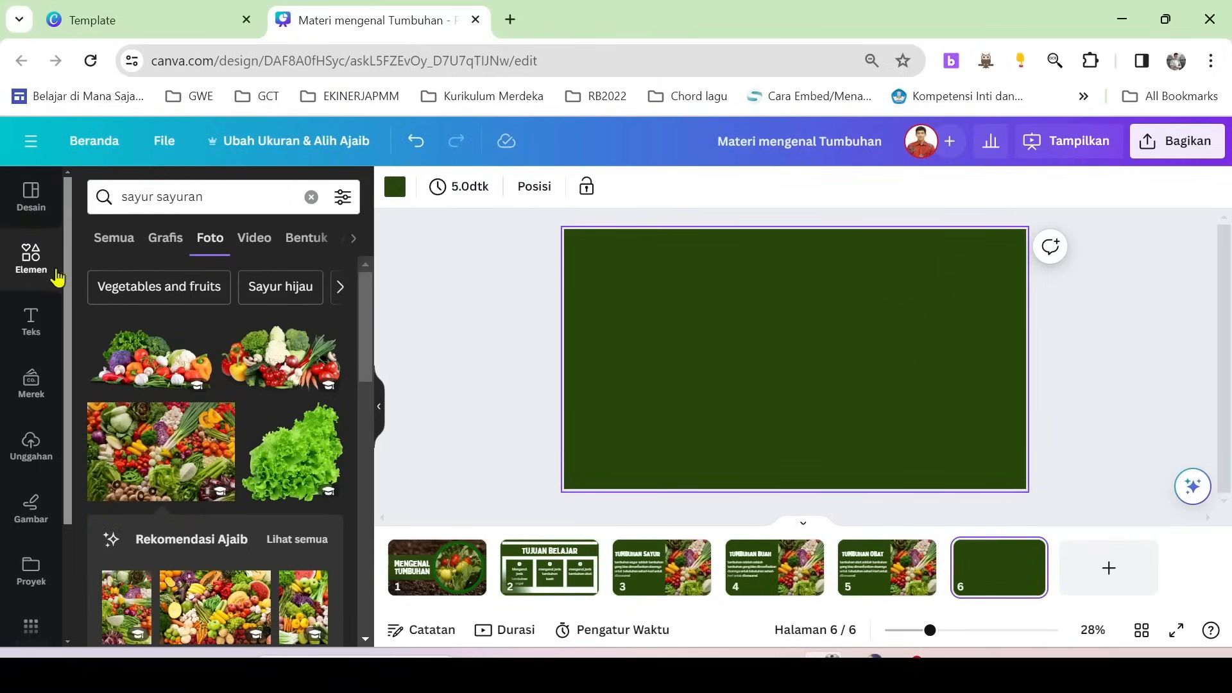
click(24, 212)
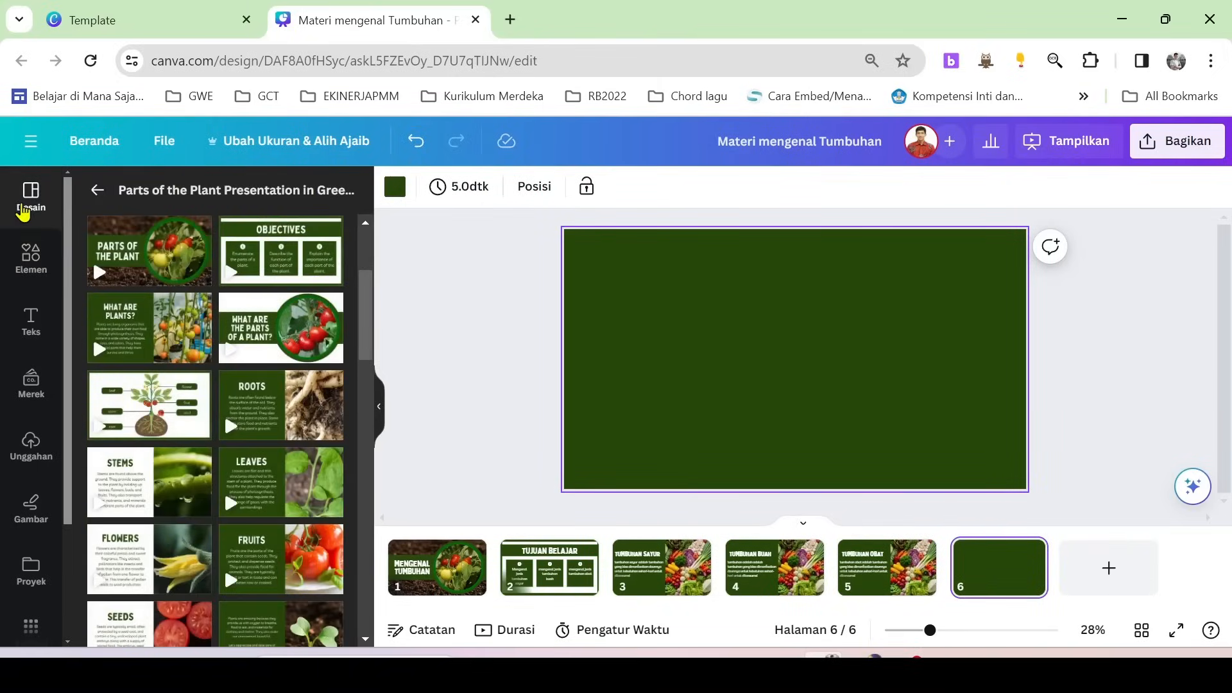
scroll(250, 395, down, 5)
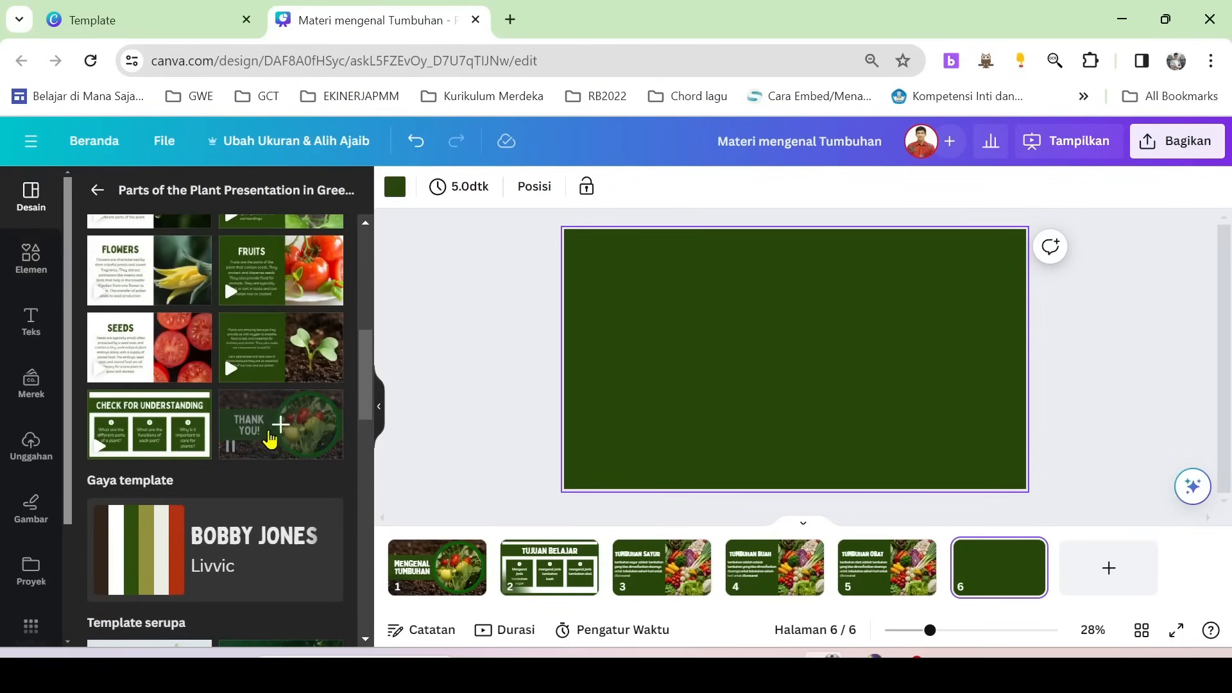
click(260, 433)
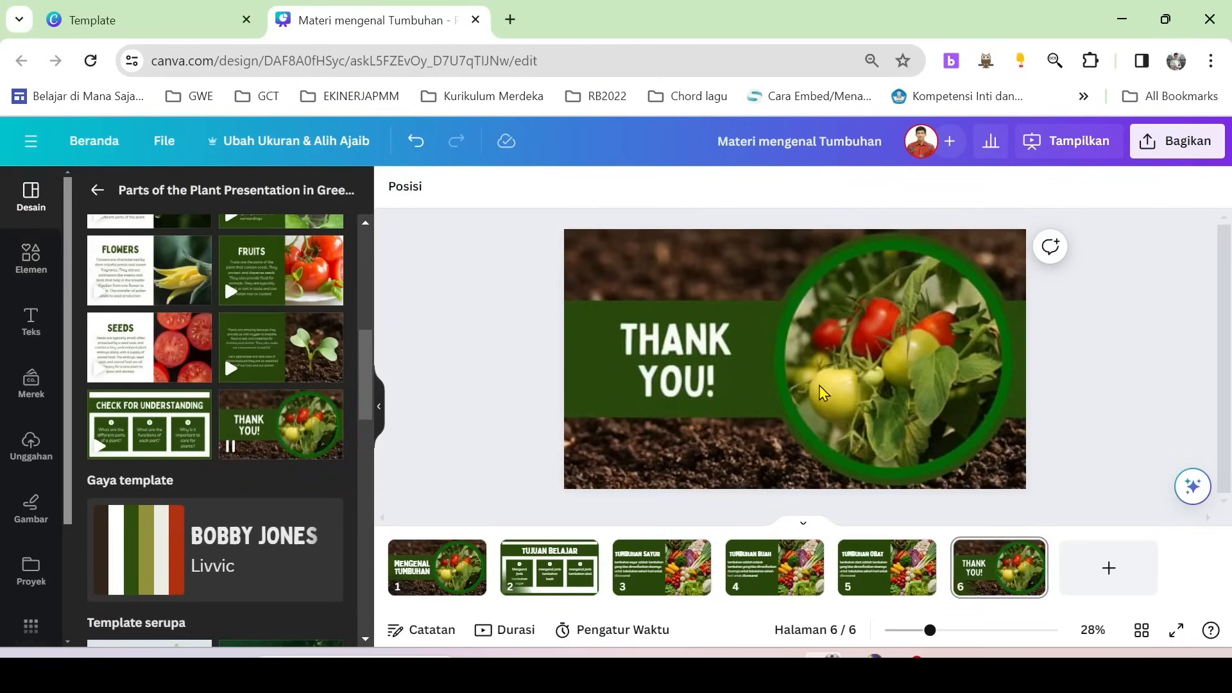
Replace the closing text on page 6 with "TERIMA KASIH", and go back to the first page.
click(812, 401)
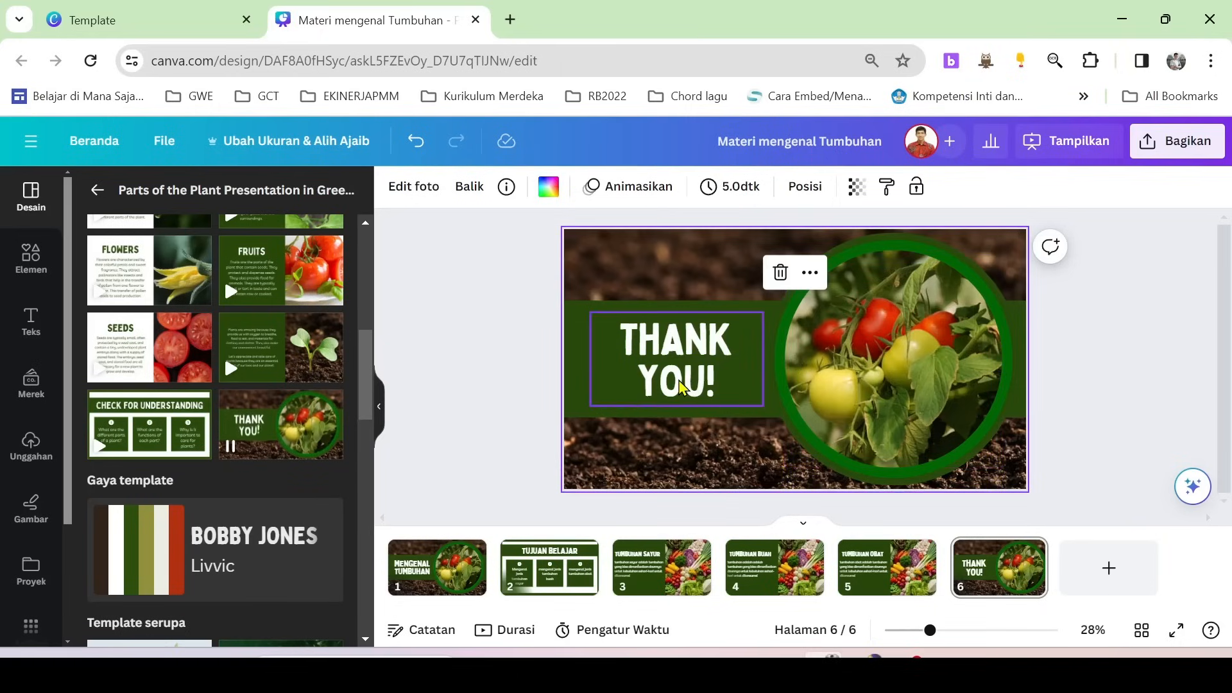
click(678, 380)
click(678, 379)
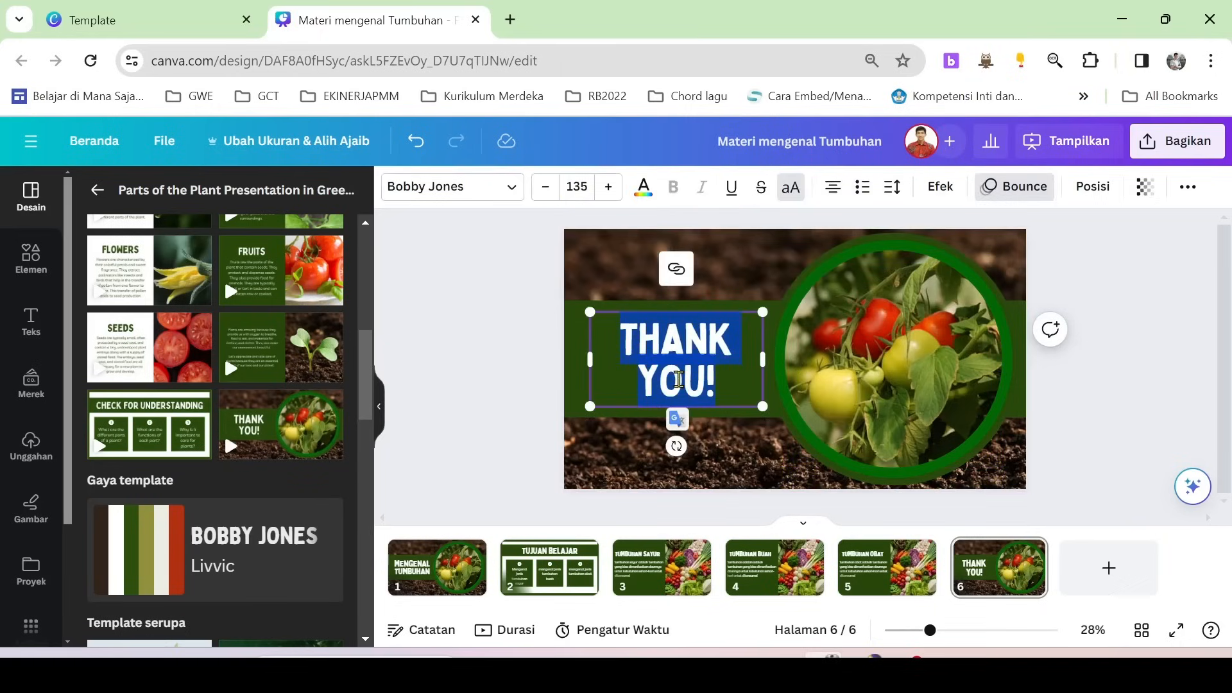
text(TERIMA KASIH)
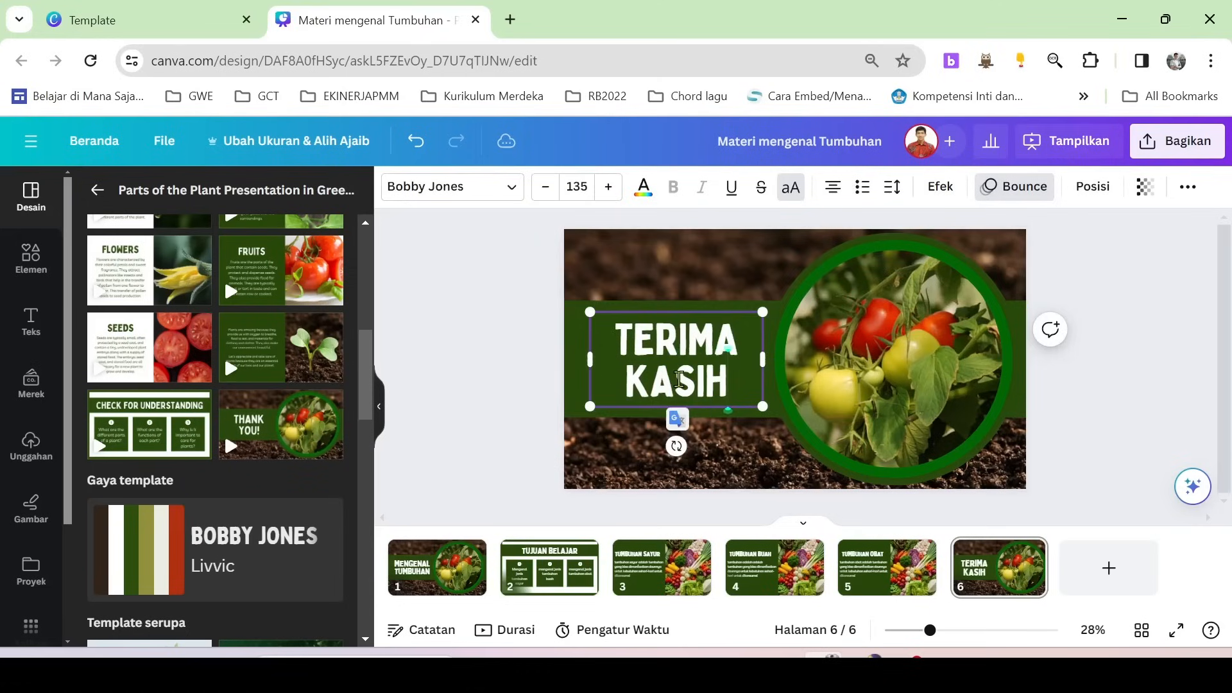
click(963, 449)
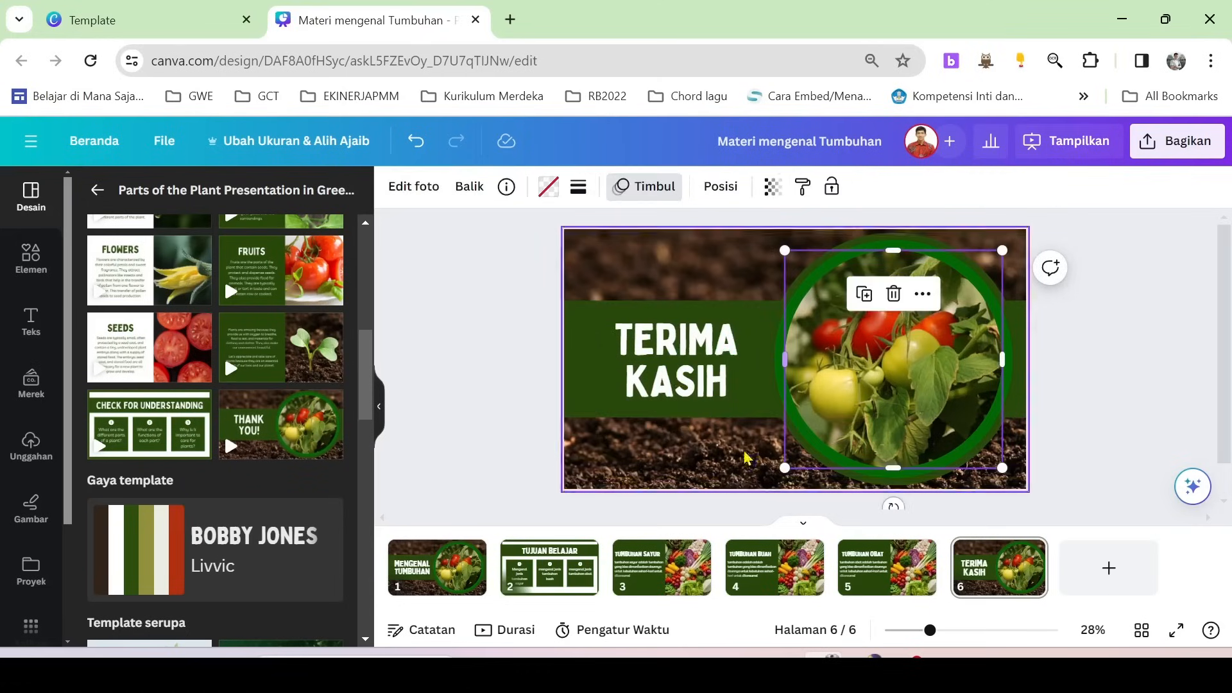
click(1020, 497)
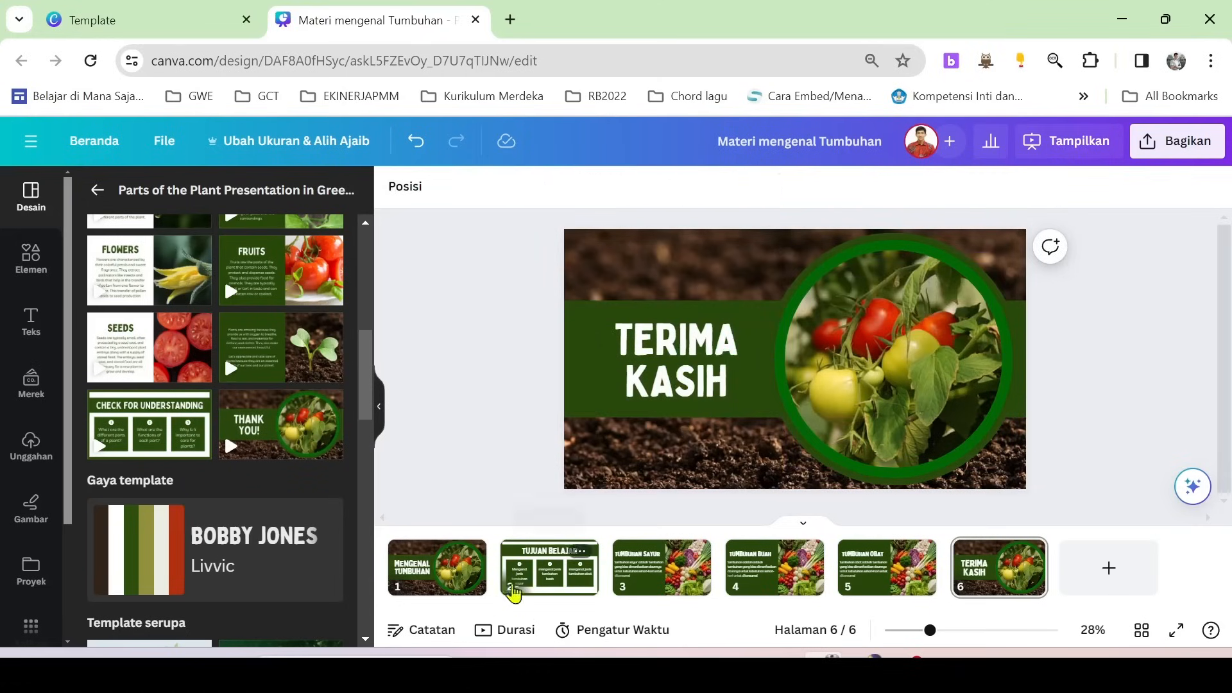
click(441, 571)
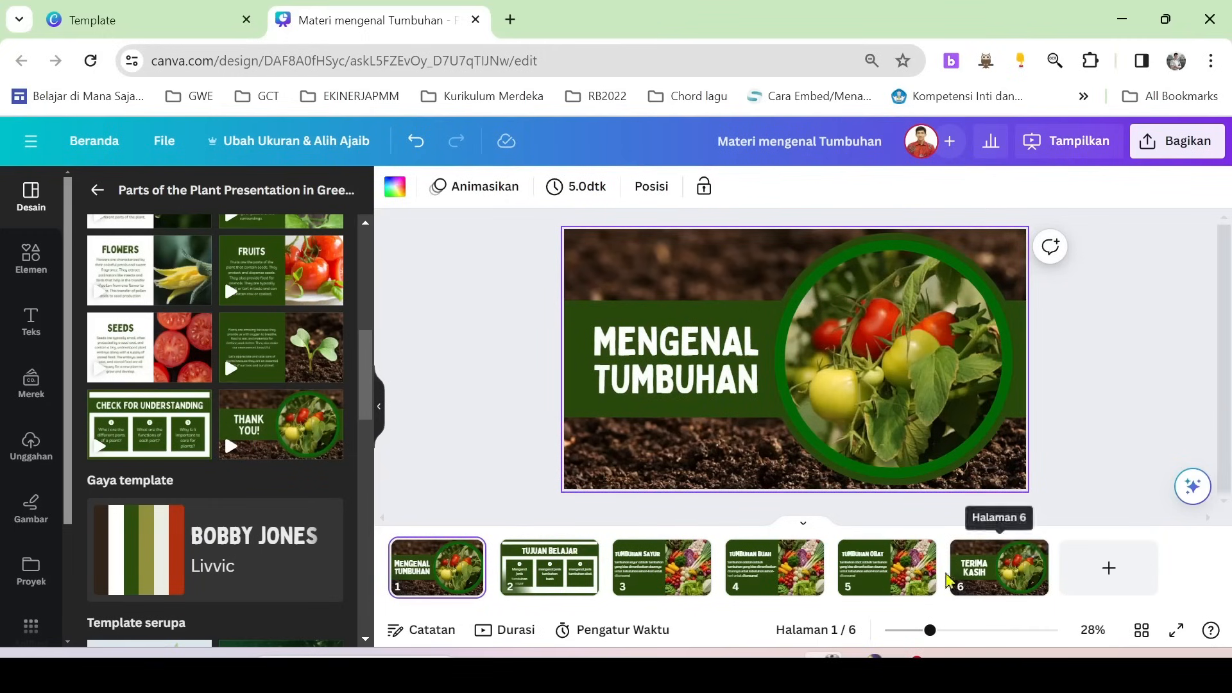
click(1104, 468)
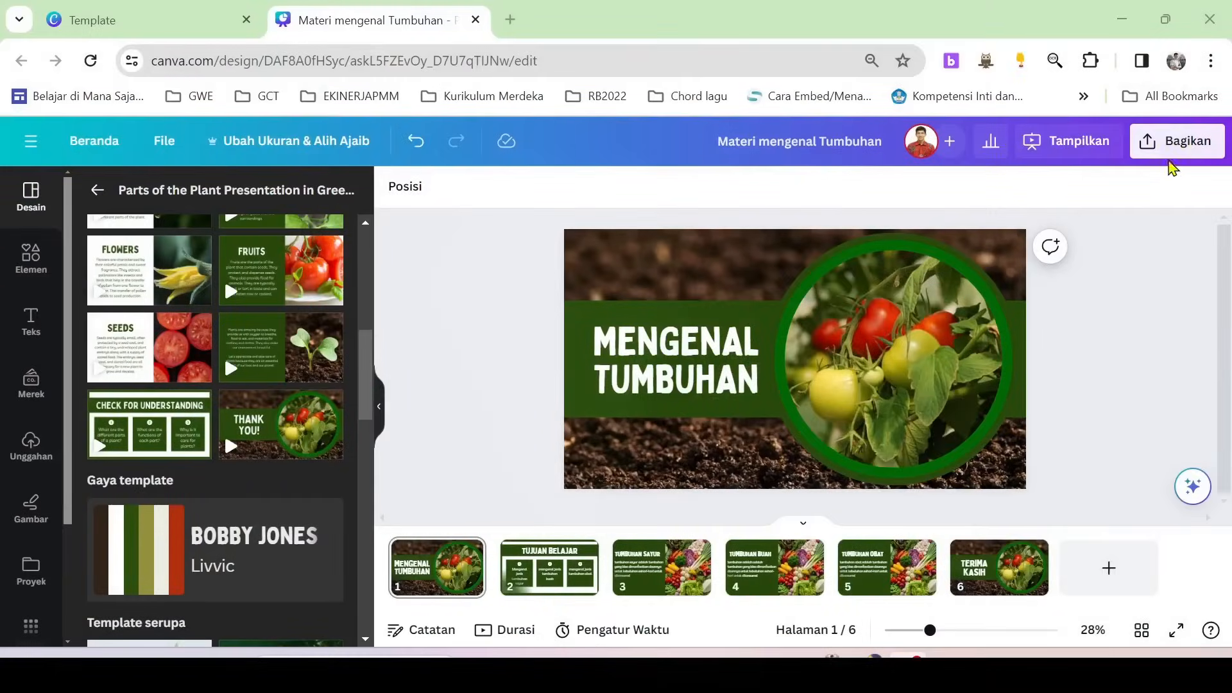
Download all six pages of the design as an MP4 video.
click(1175, 149)
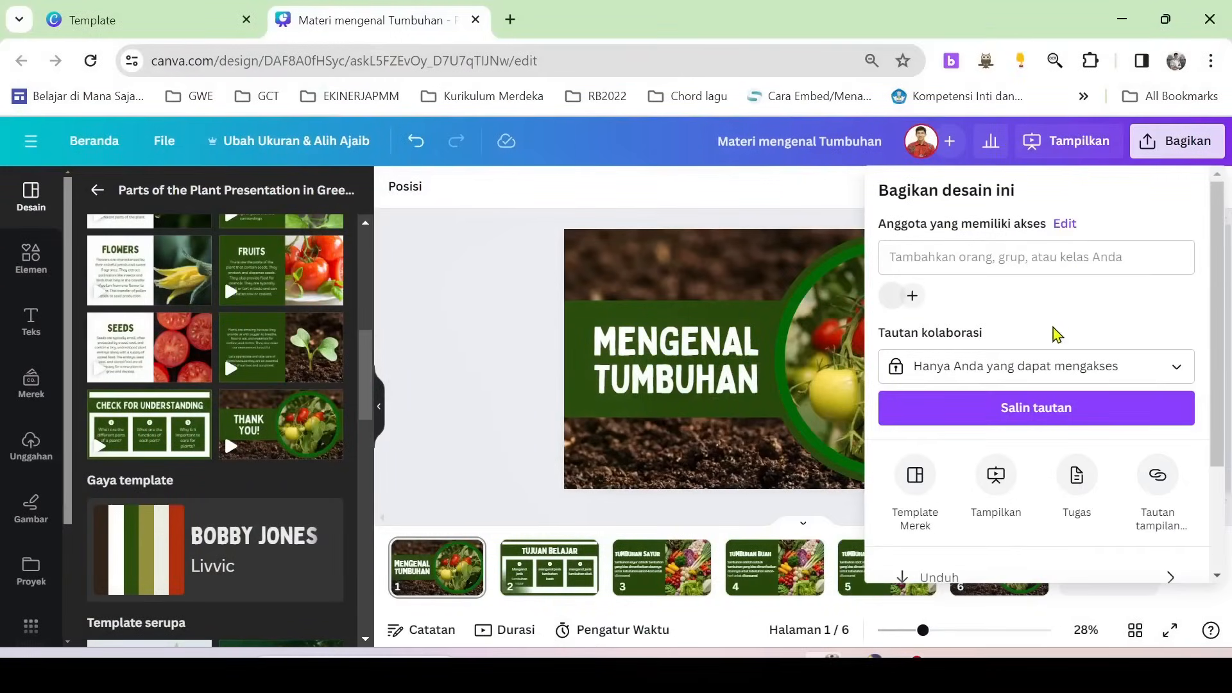
scroll(1058, 334, down, 3)
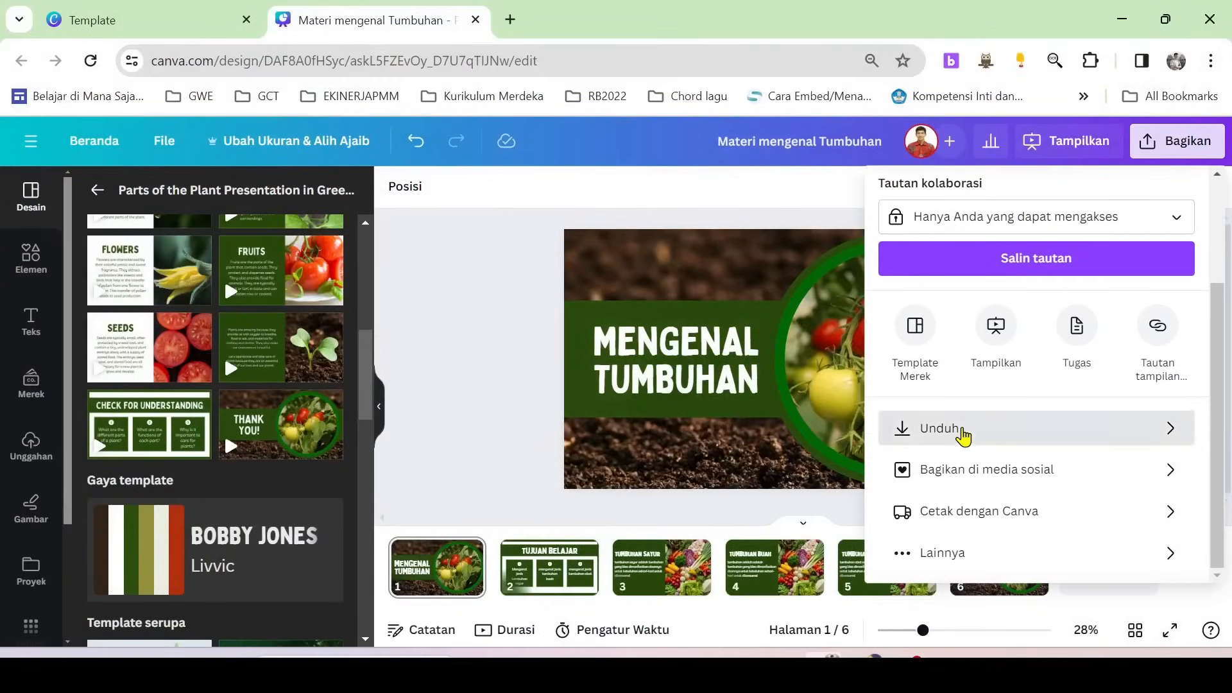
click(963, 438)
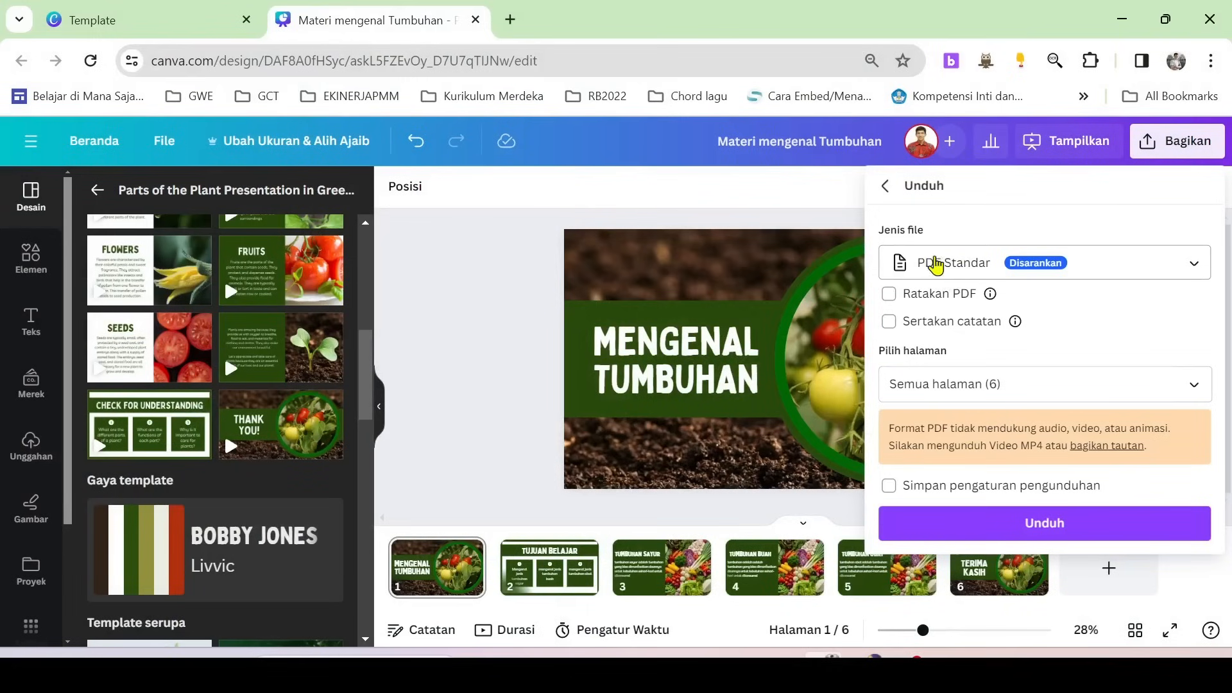
click(980, 271)
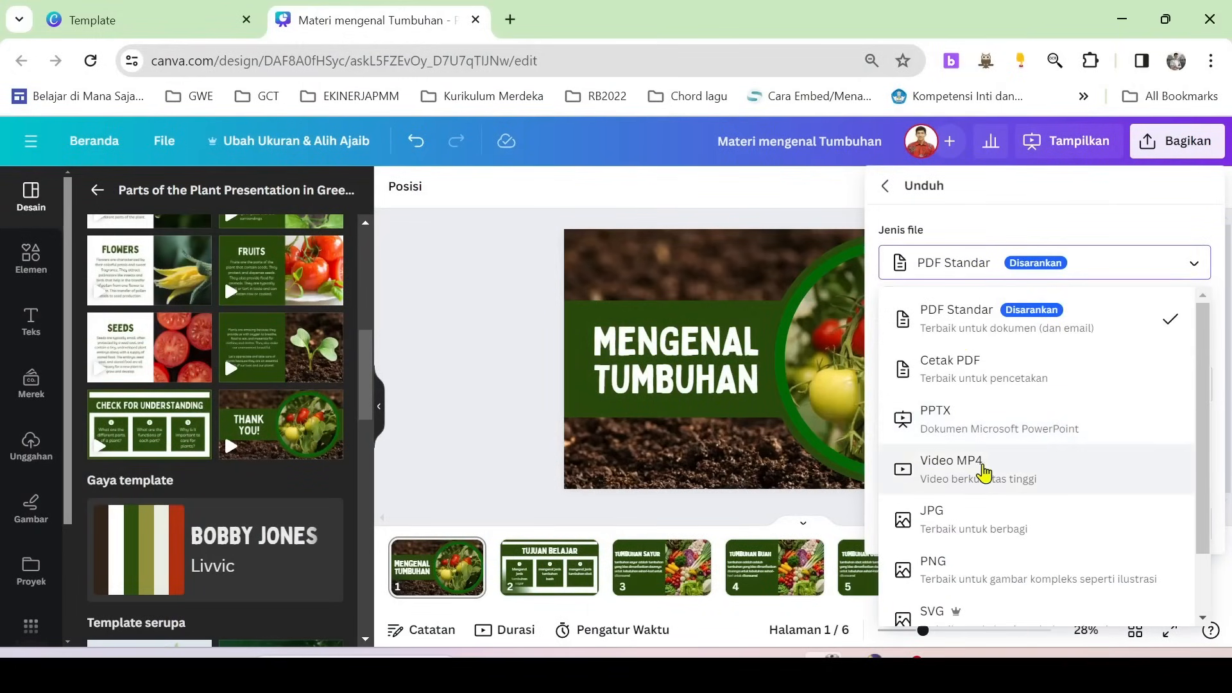
click(943, 473)
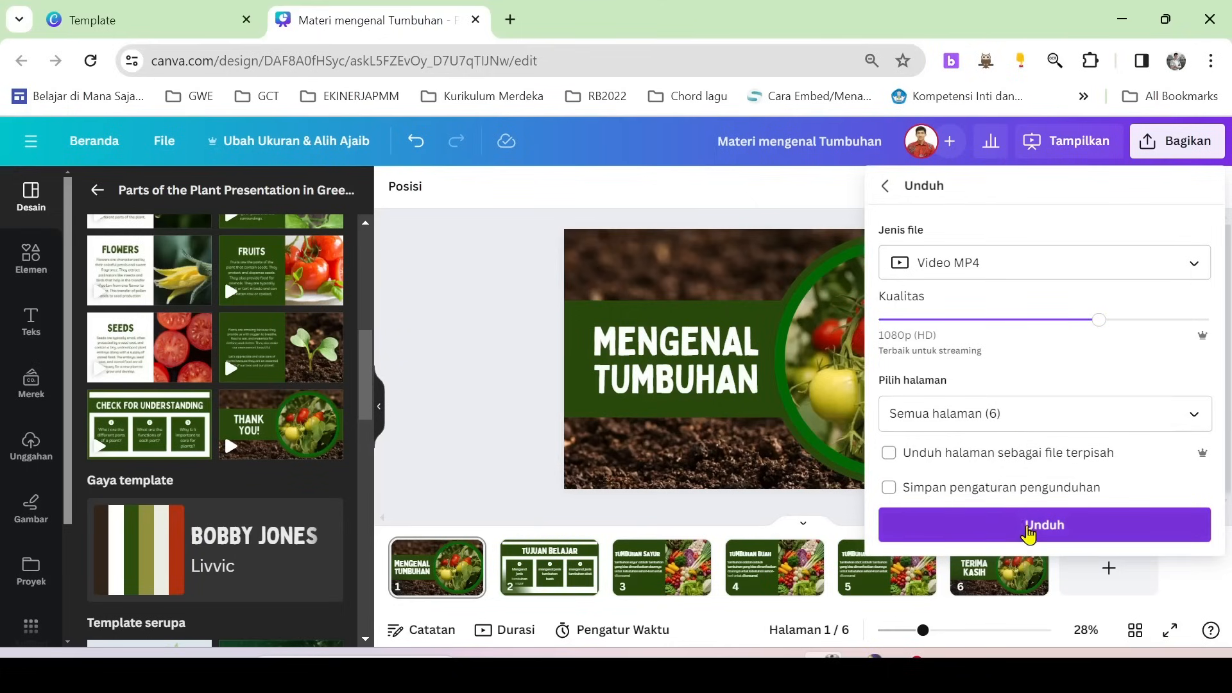
click(1027, 532)
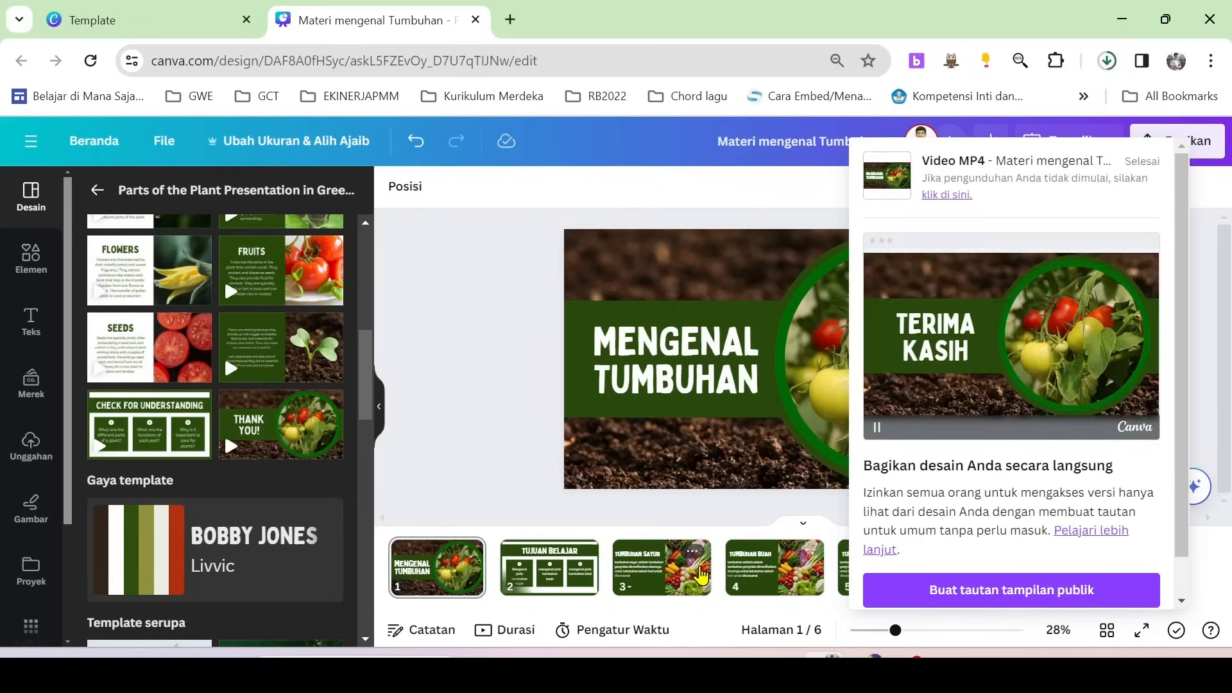
Watch the downloaded video in Media Player, then close the player and the design's download notice.
mouse_move(1027, 112)
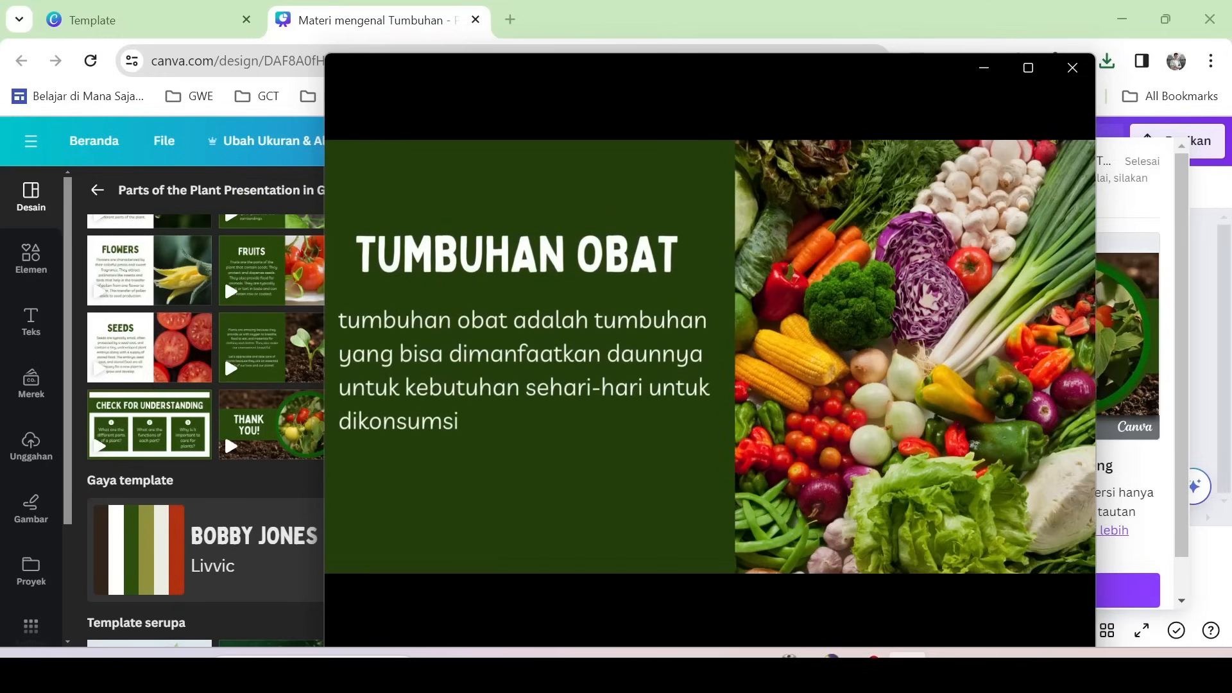
mouse_move(421, 514)
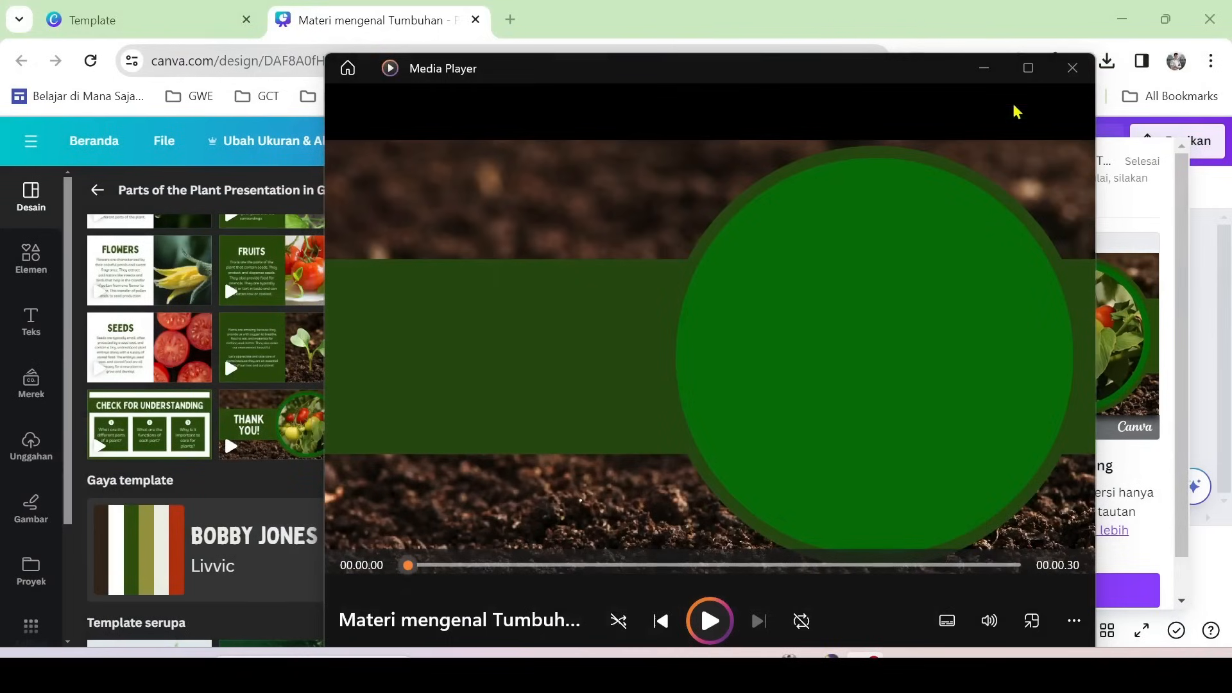
click(1073, 72)
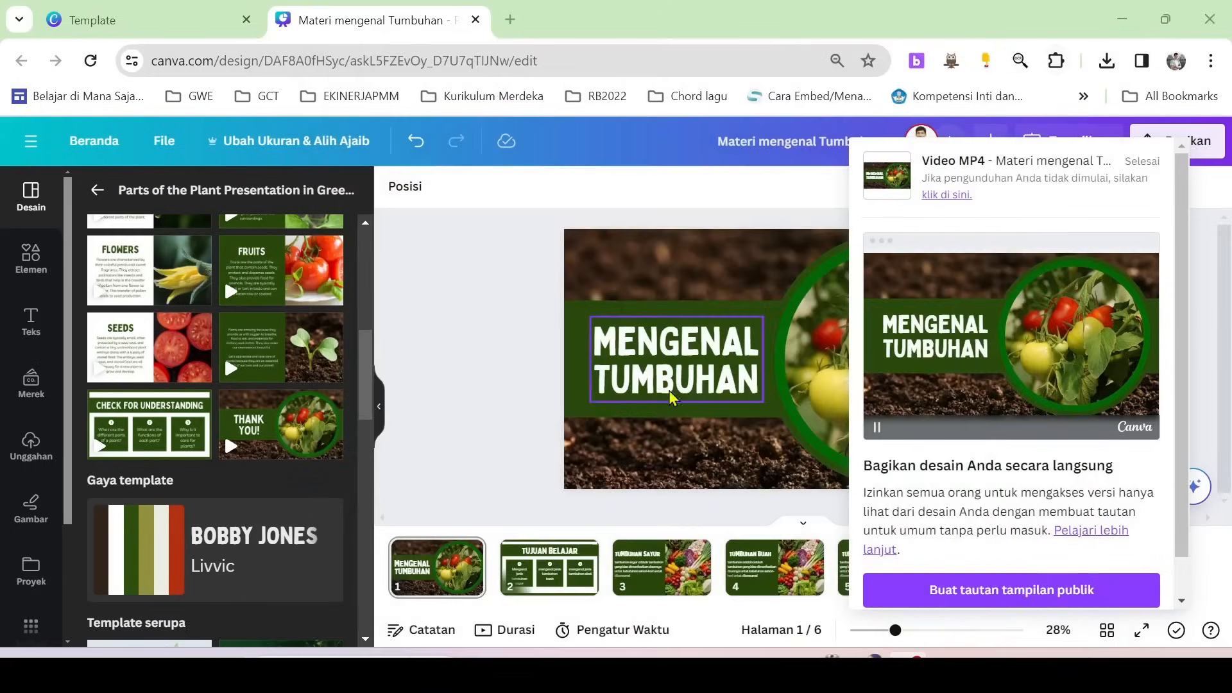
click(641, 393)
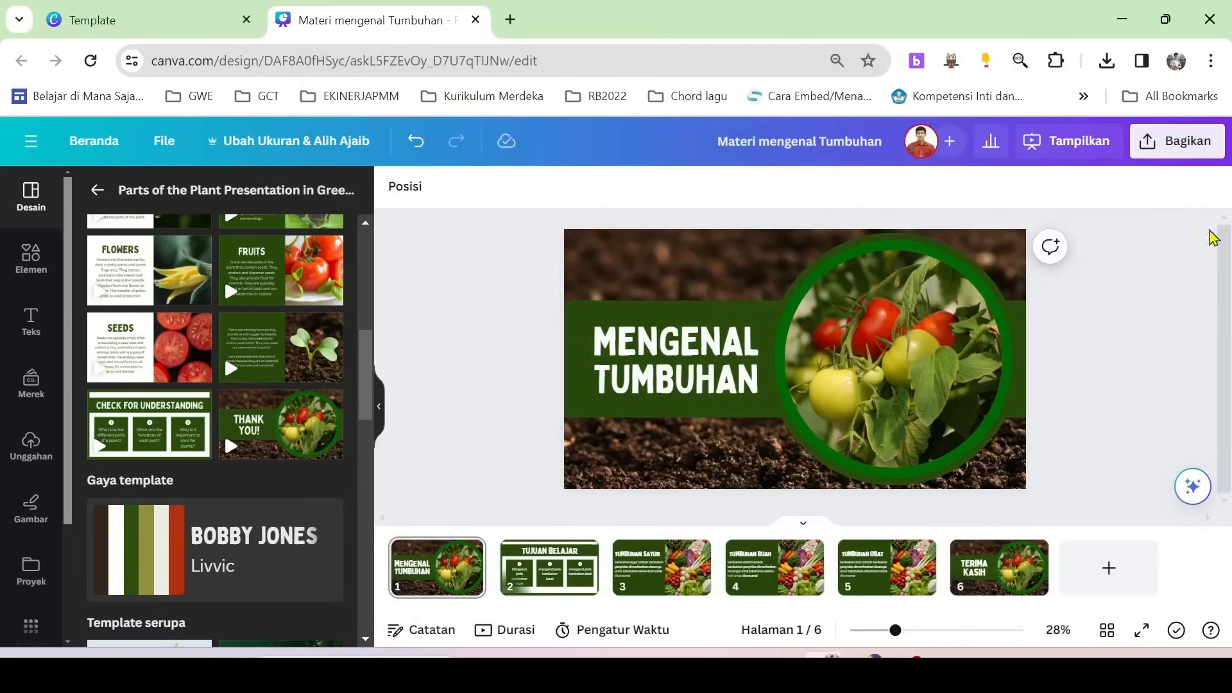
Select page 1 and search the audio library for "musik semangat".
scroll(517, 475, down, 1)
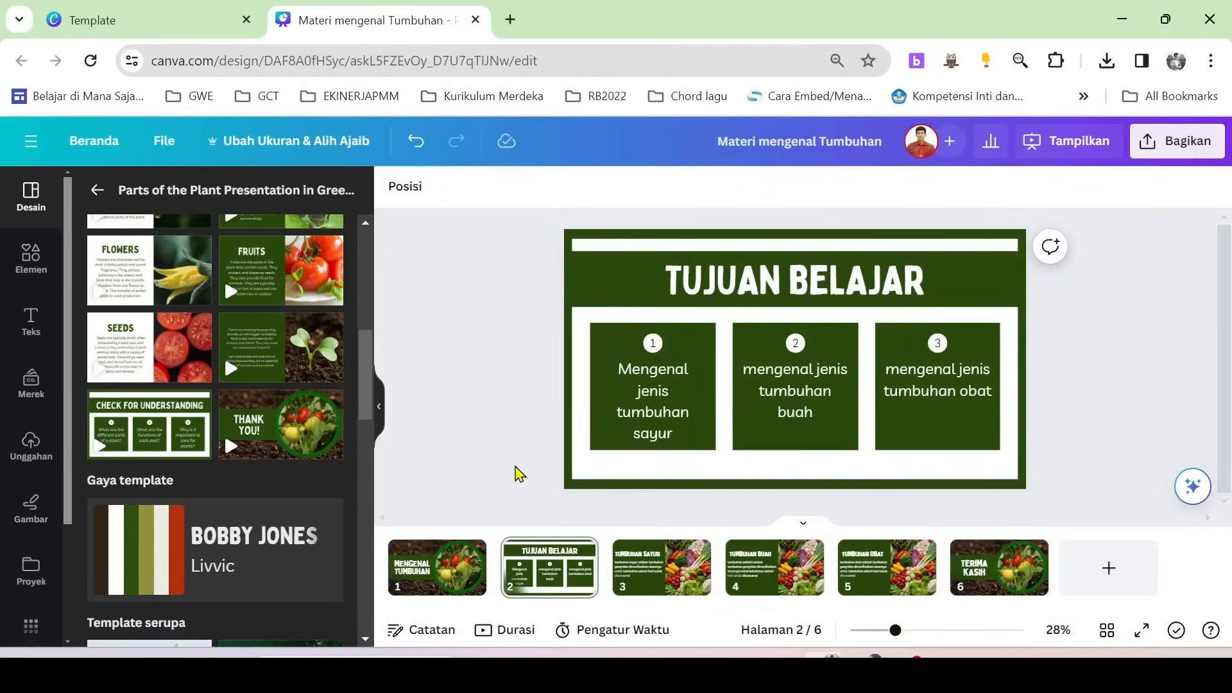
click(444, 574)
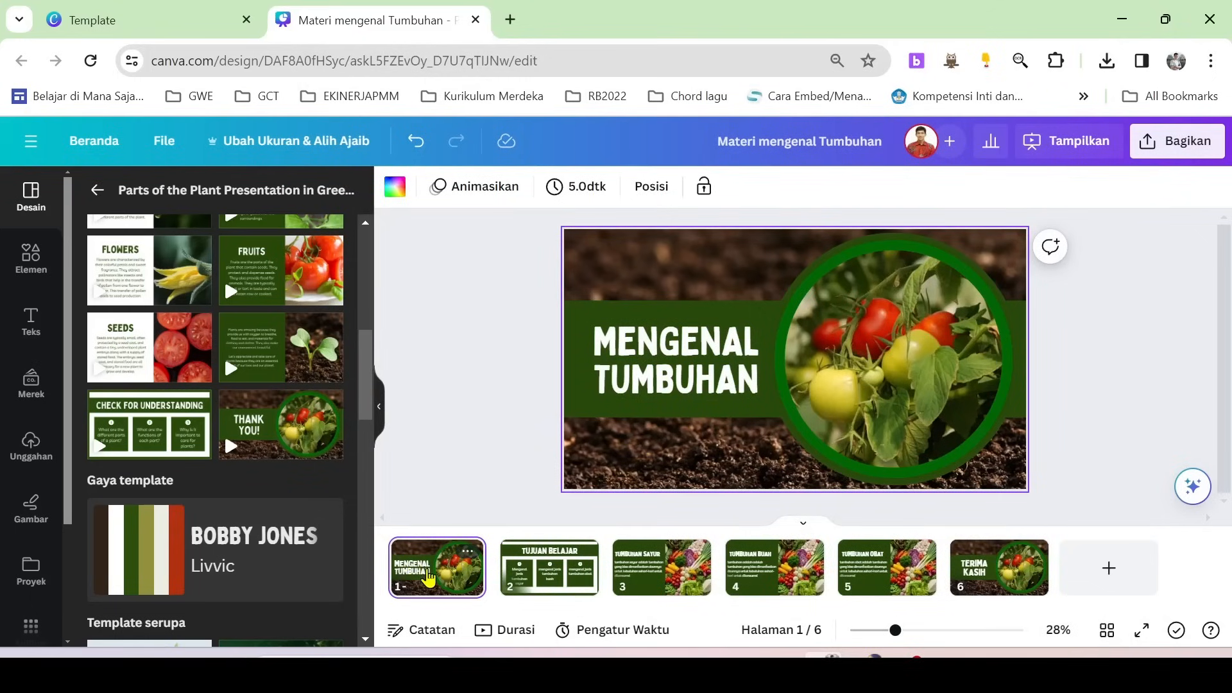
scroll(18, 411, down, 3)
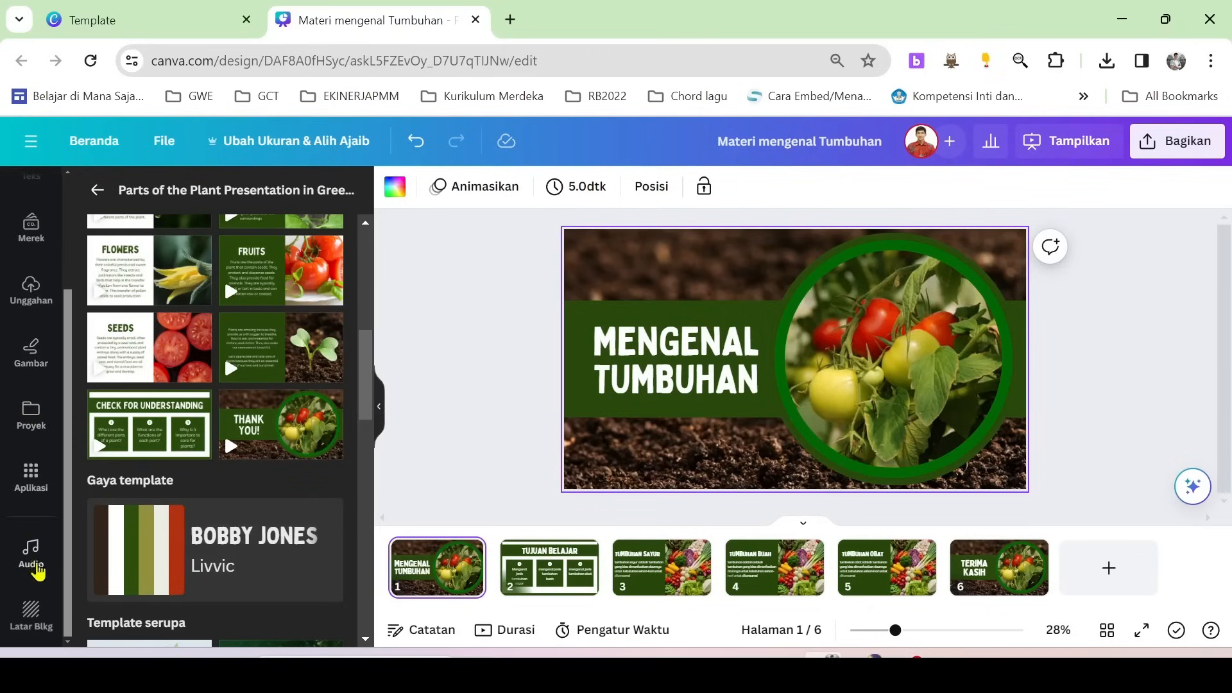
click(35, 555)
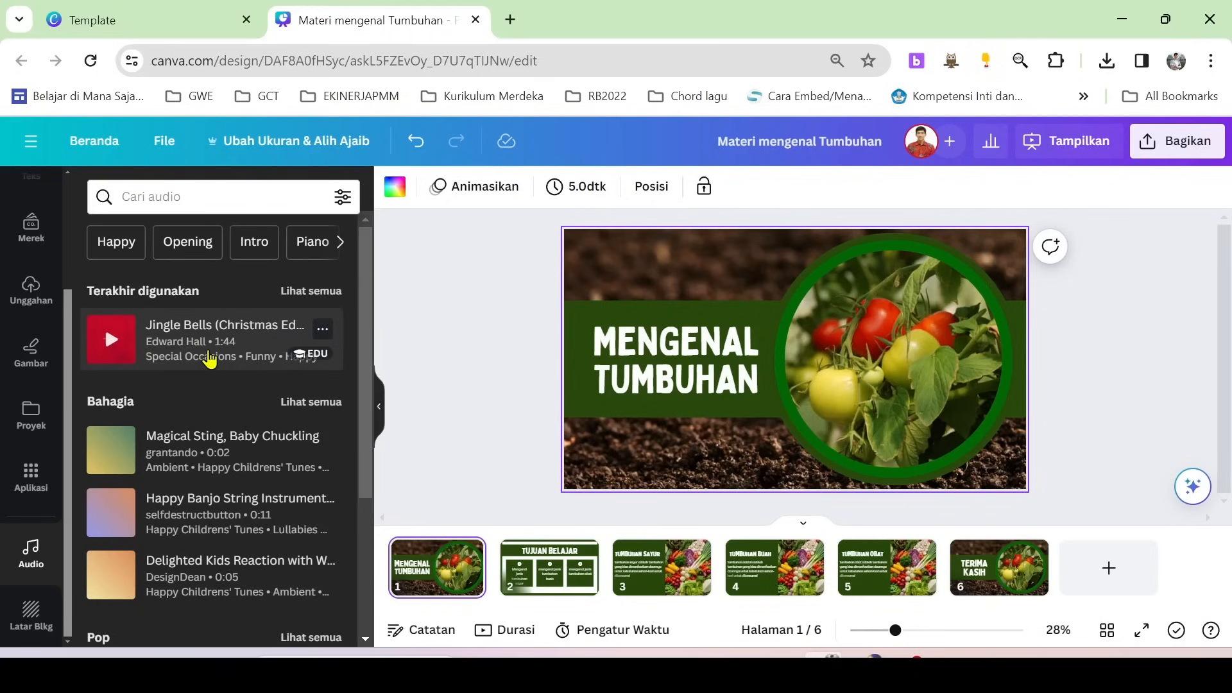
scroll(174, 404, down, 5)
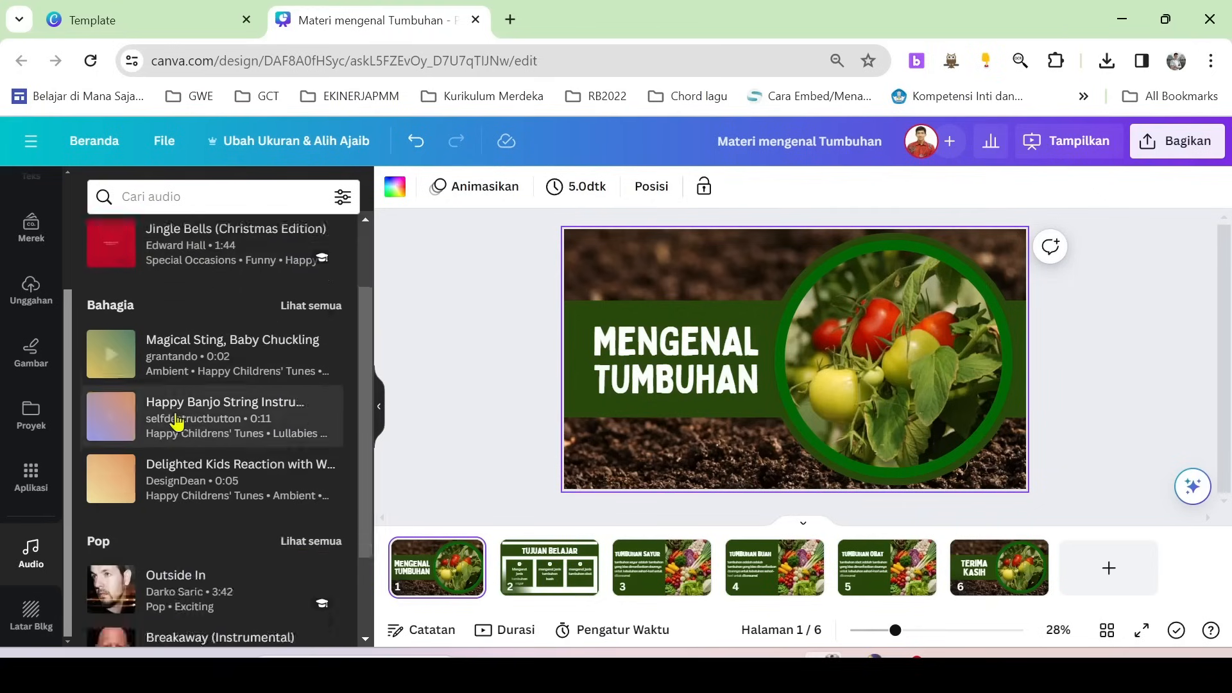
scroll(173, 421, up, 5)
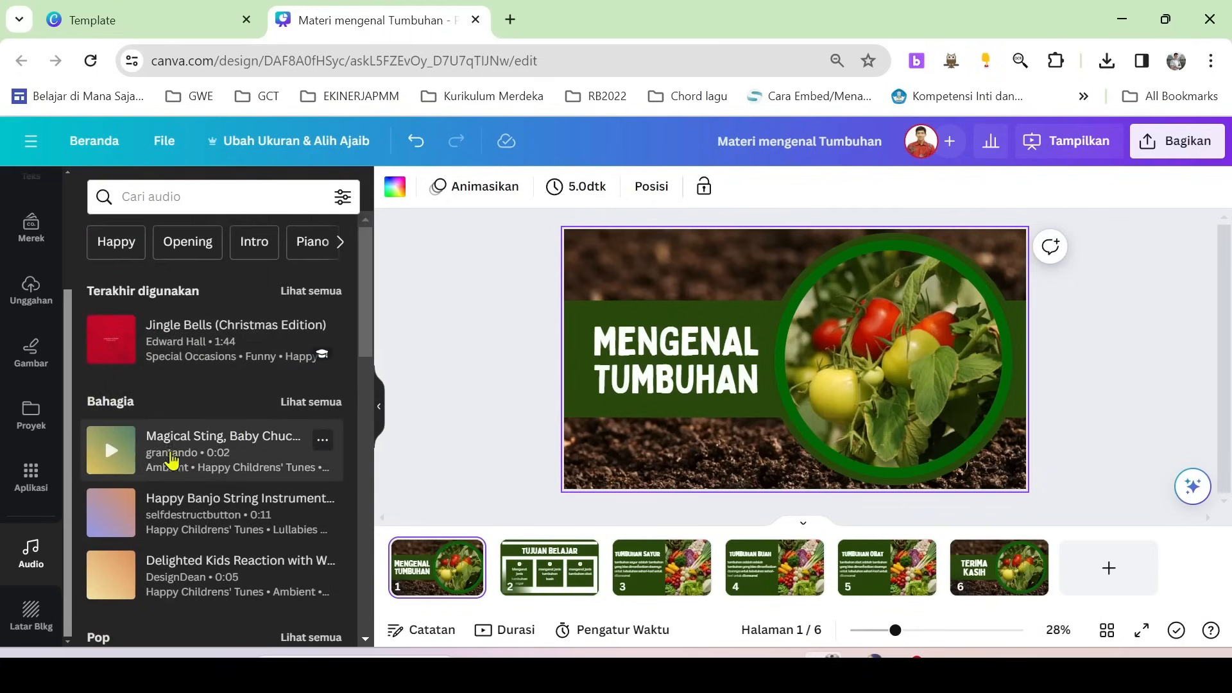
click(190, 195)
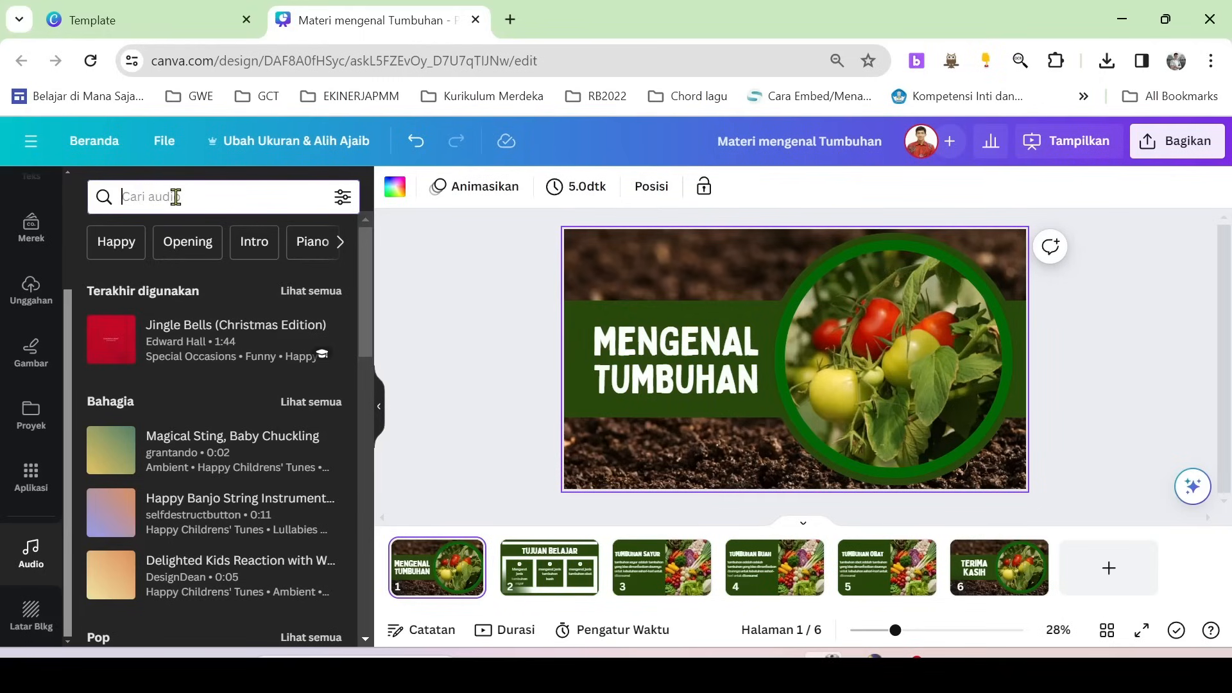
text(musik semangat)
key(Return)
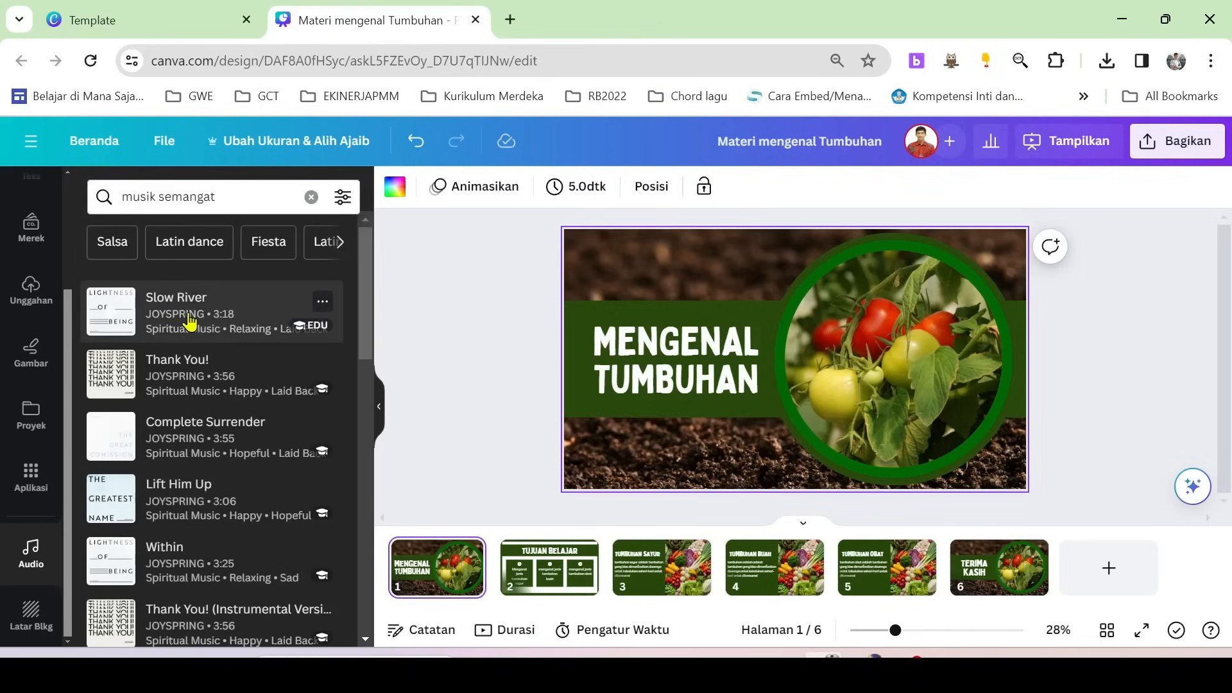
Try adding the "Slow River" track to the presentation and undo the addition.
click(186, 313)
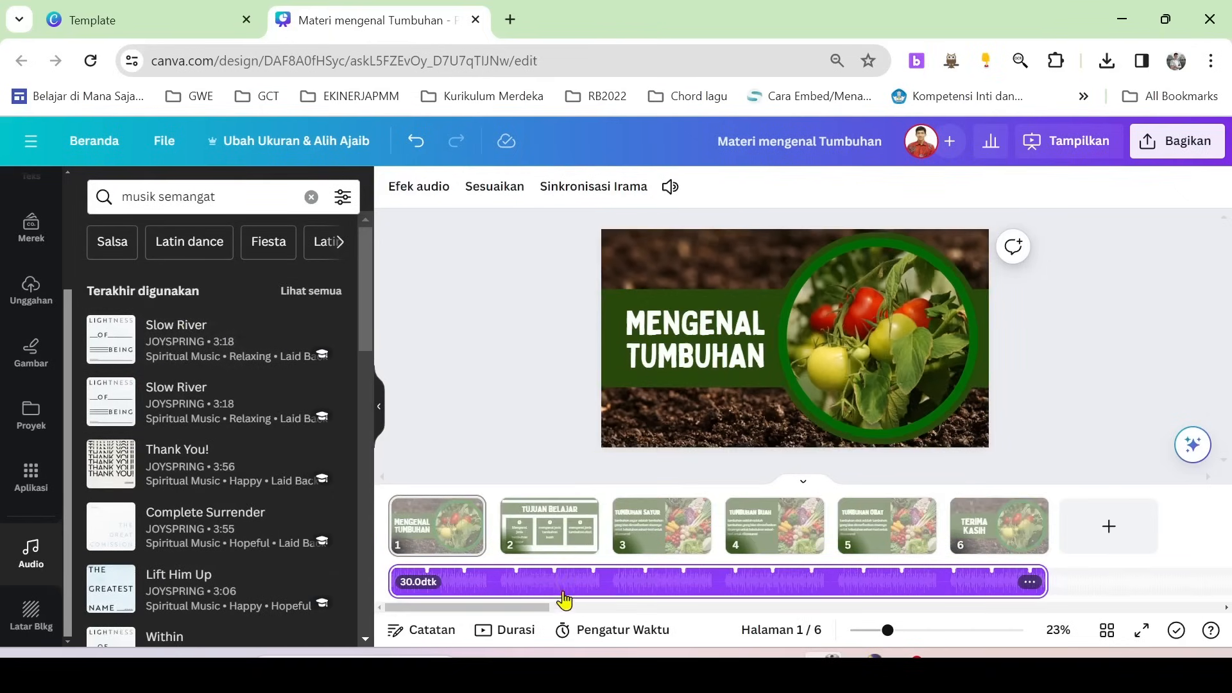
click(415, 140)
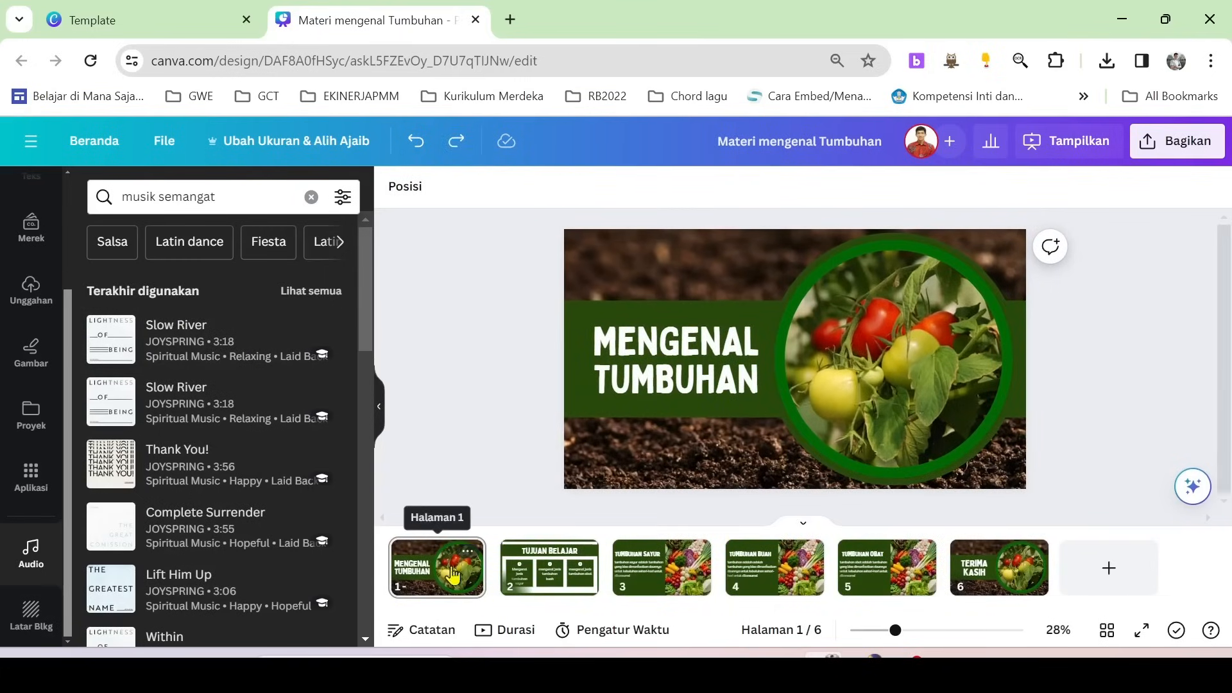
Preview the "Slow River" and "Thank You!" tracks, stopping playback after each one.
click(109, 348)
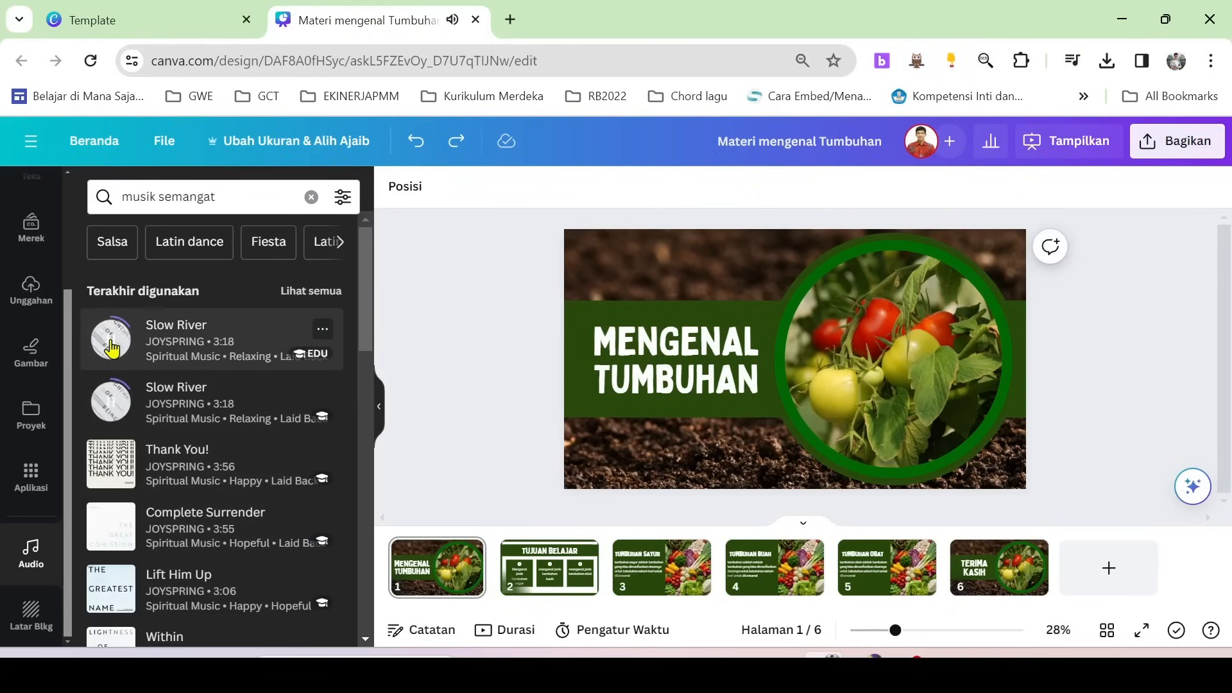
click(113, 347)
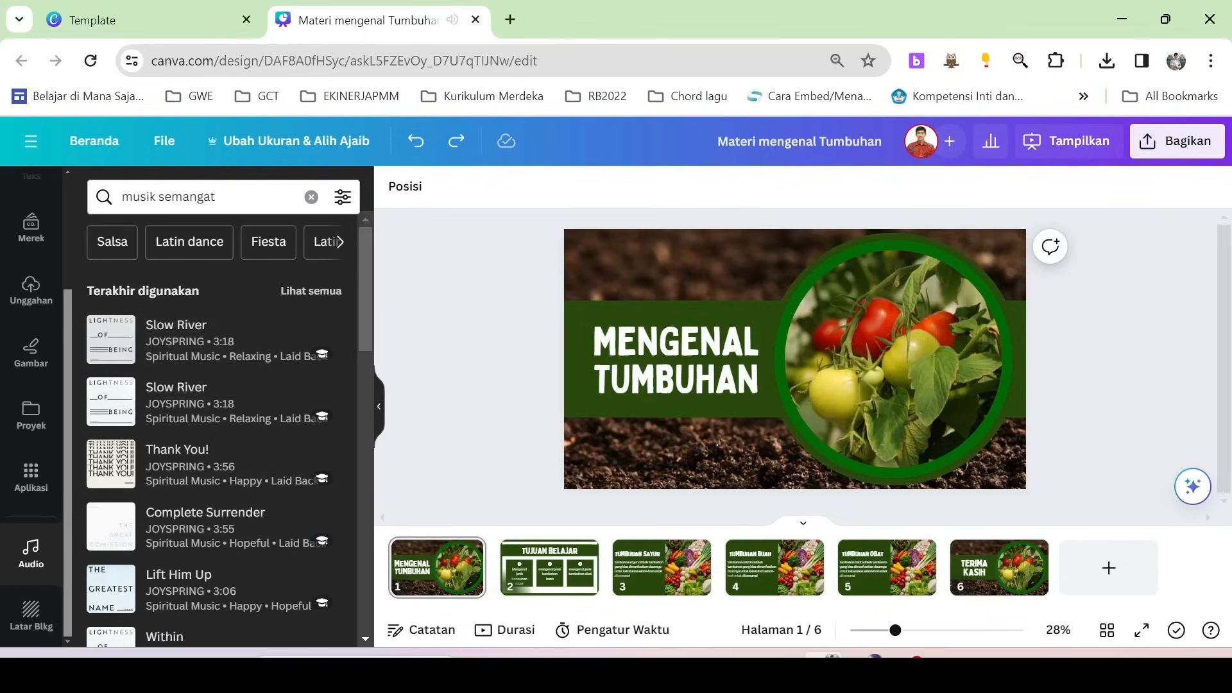
click(111, 347)
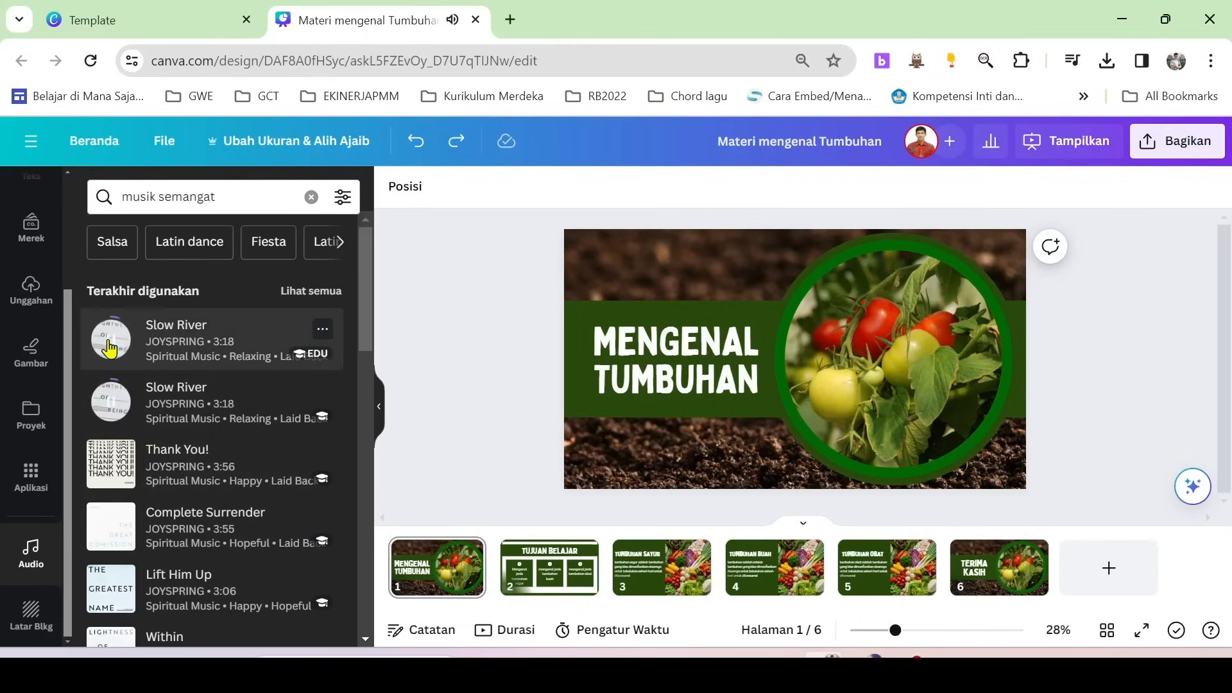
click(110, 350)
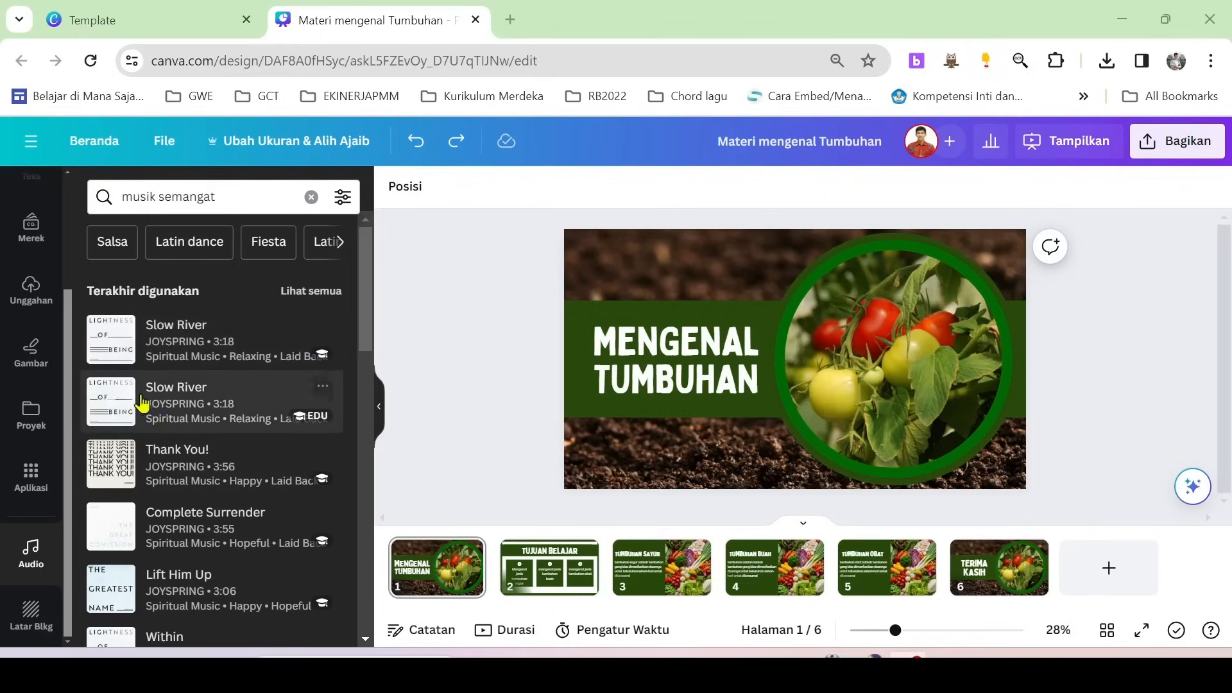
click(122, 473)
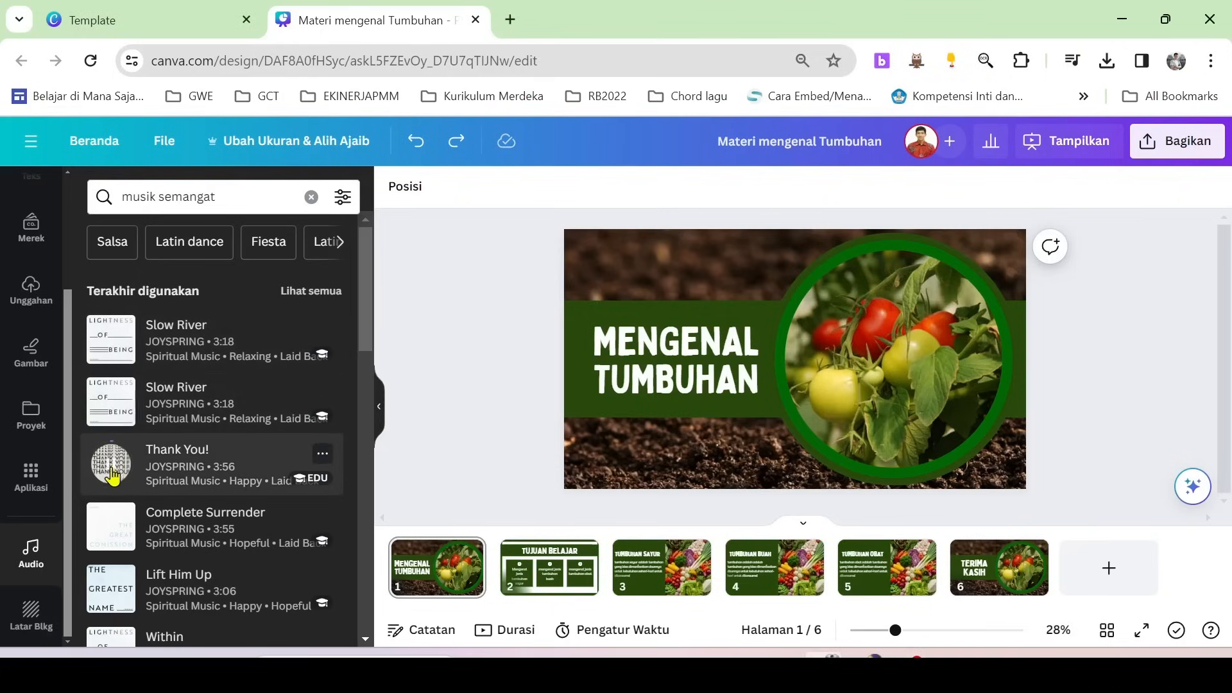
click(113, 474)
Add the "Complete Surrender" track beneath the pages, starting from page 1.
scroll(118, 437, down, 3)
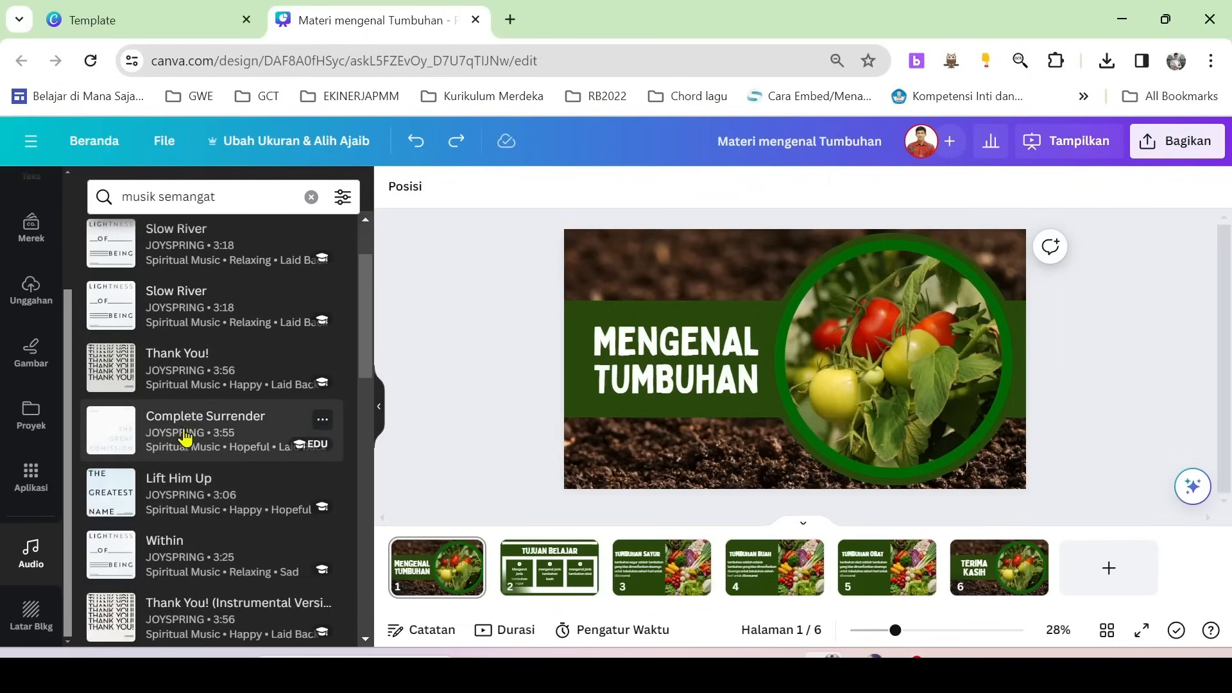
drag(194, 434, 430, 588)
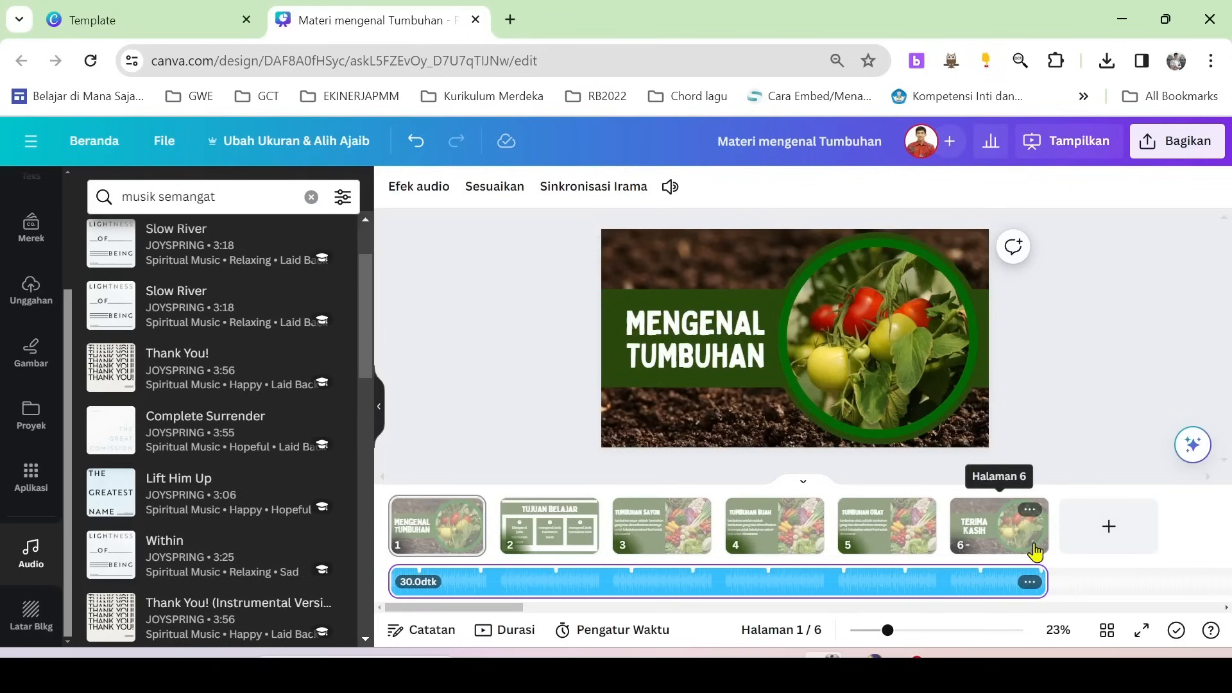
click(430, 532)
Set the duration of page 2 to 3.0 seconds and apply it to all six pages.
click(541, 528)
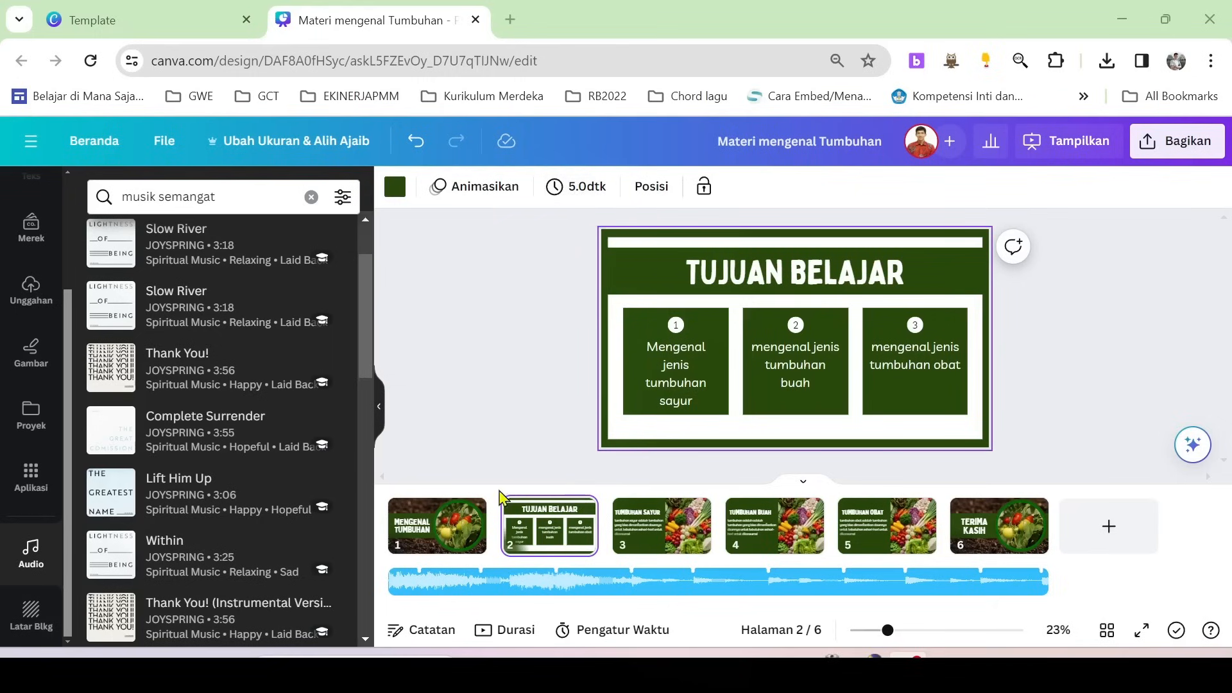
click(447, 527)
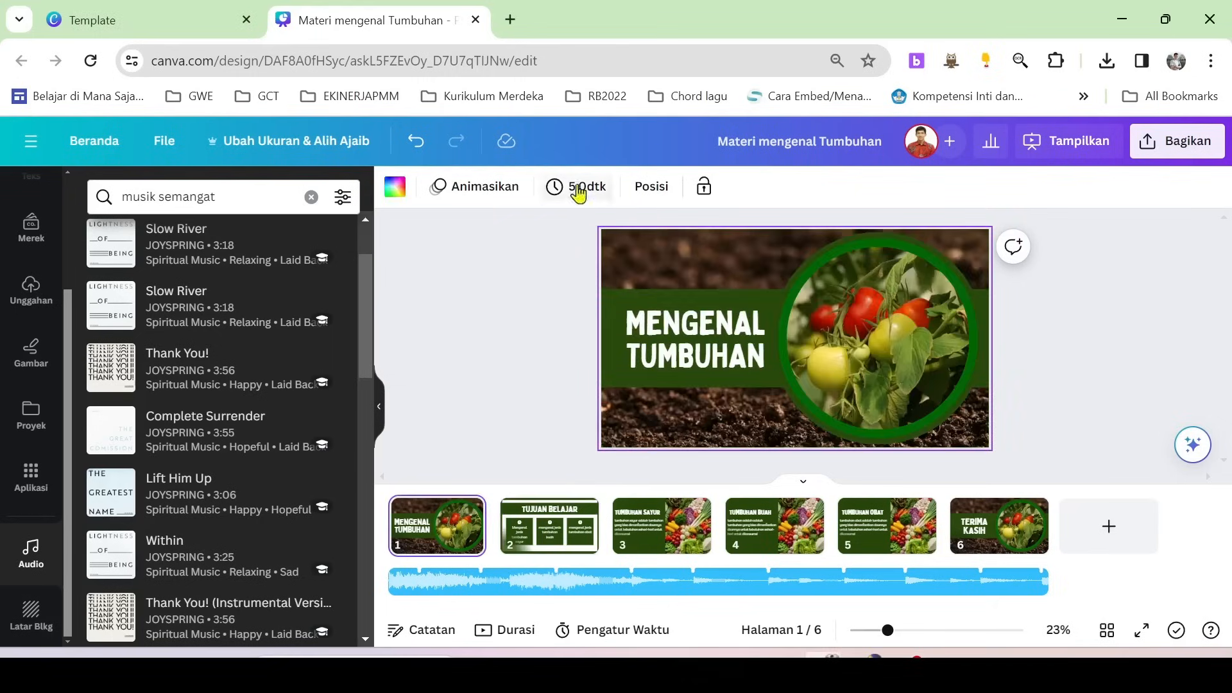
click(536, 510)
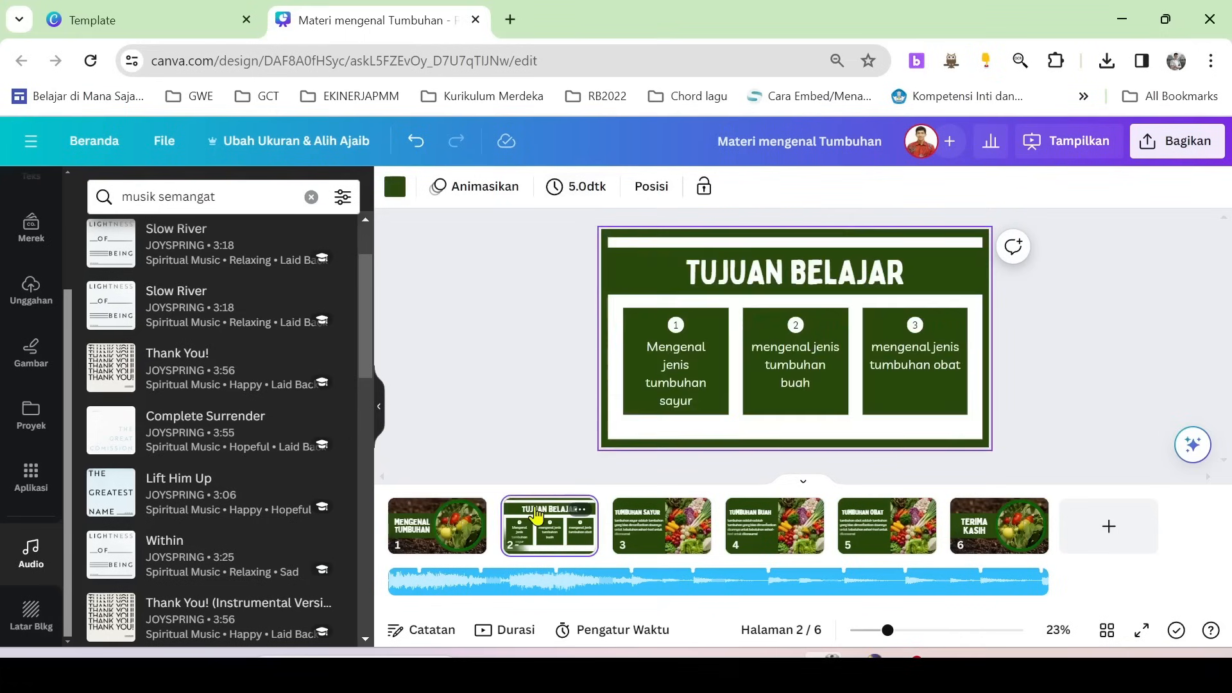
click(655, 517)
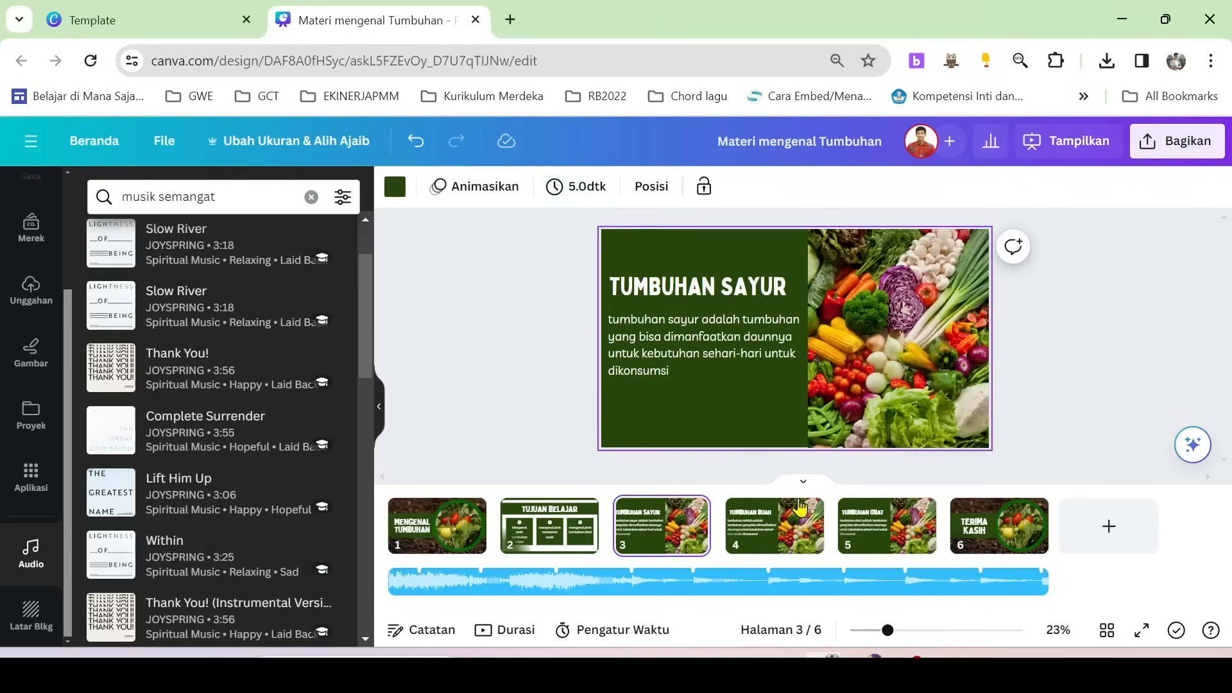
click(548, 525)
click(581, 190)
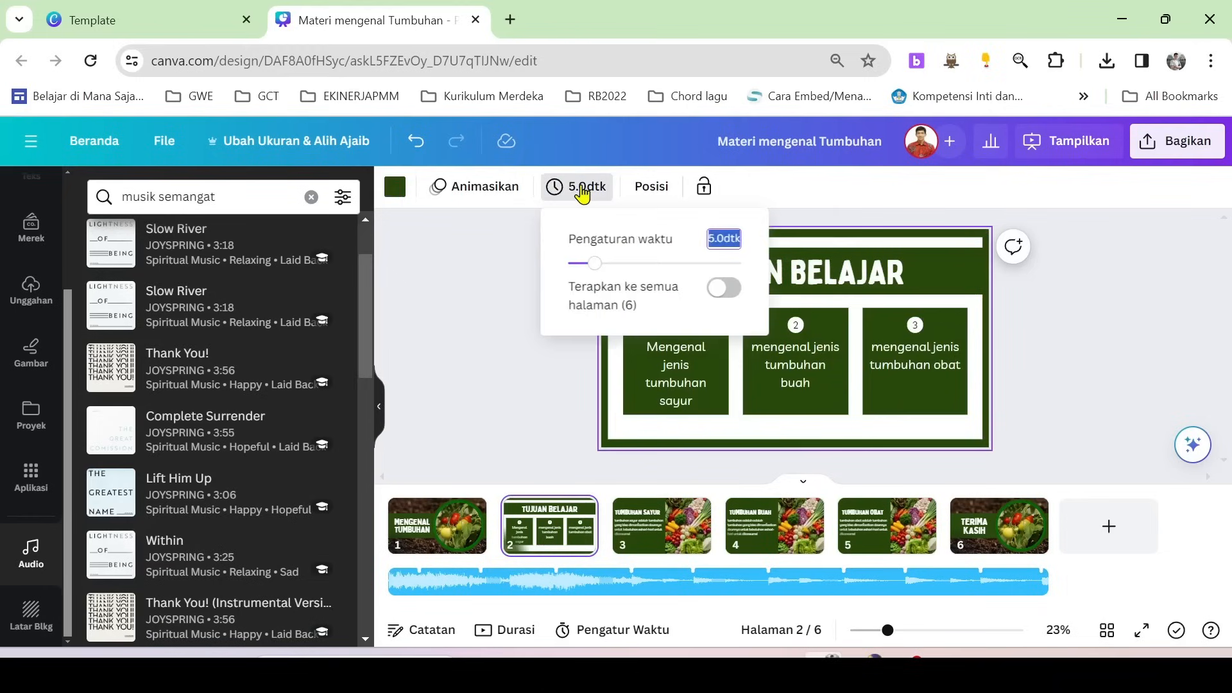
click(592, 264)
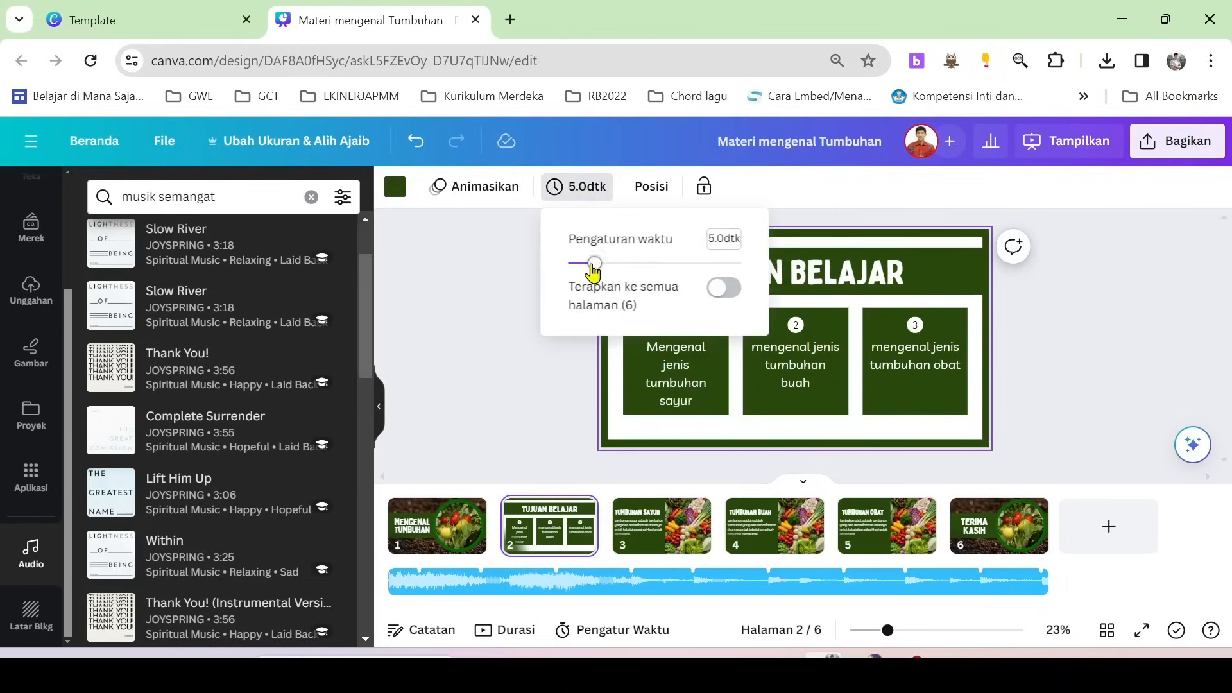
drag(589, 265, 586, 265)
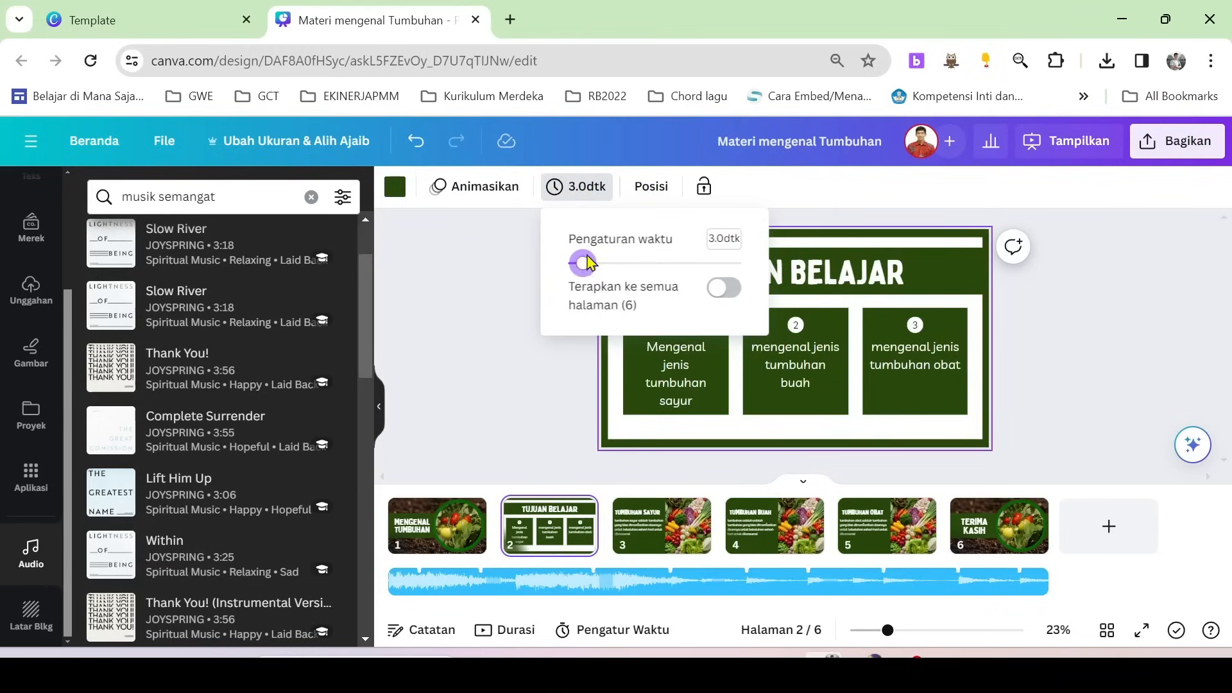
click(725, 290)
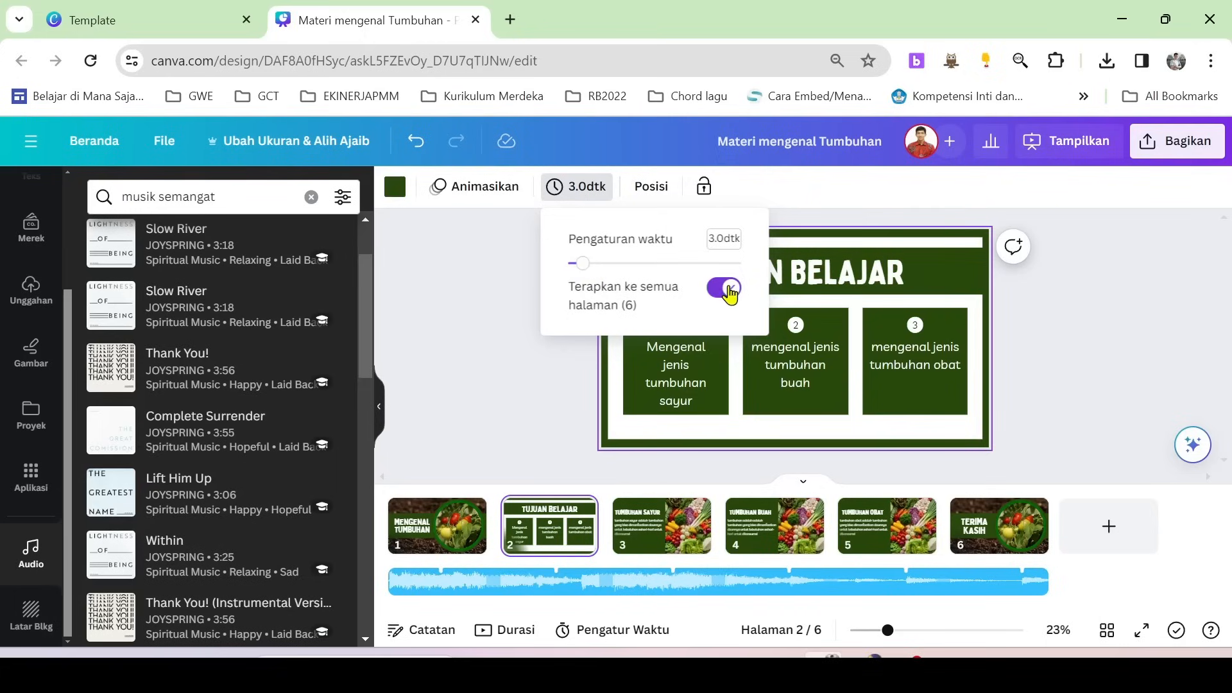
Choose MP4 video as the file type in the design's download settings, closing them without downloading.
click(521, 440)
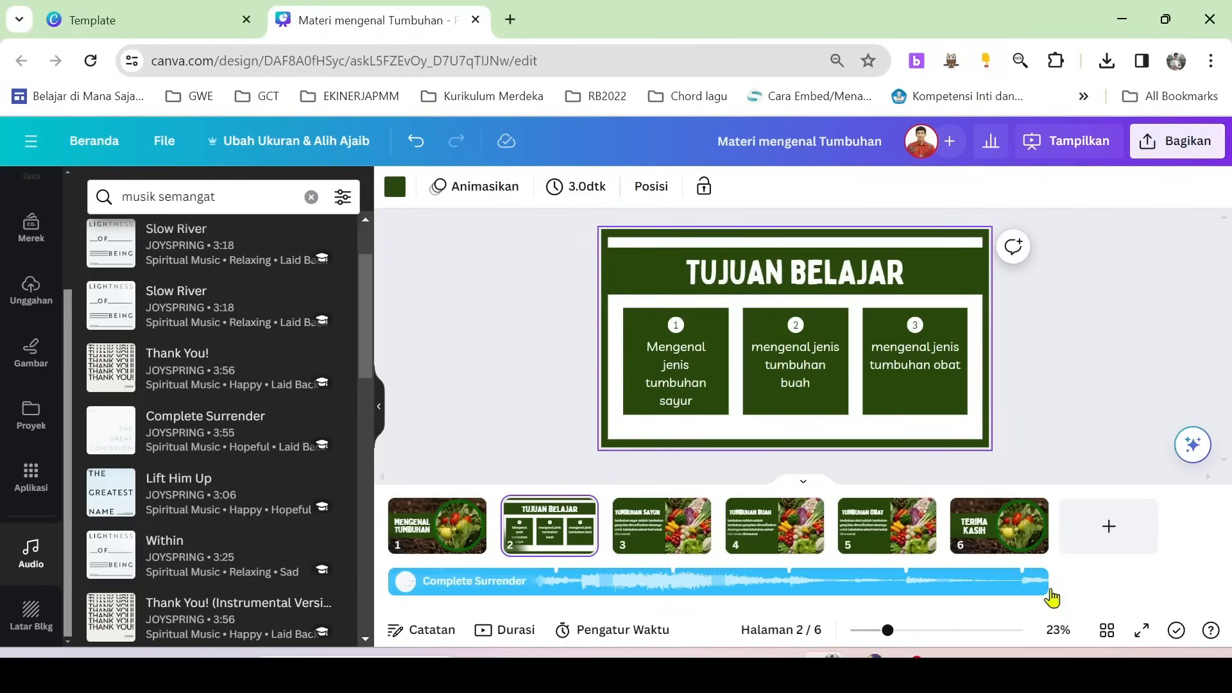
click(1029, 368)
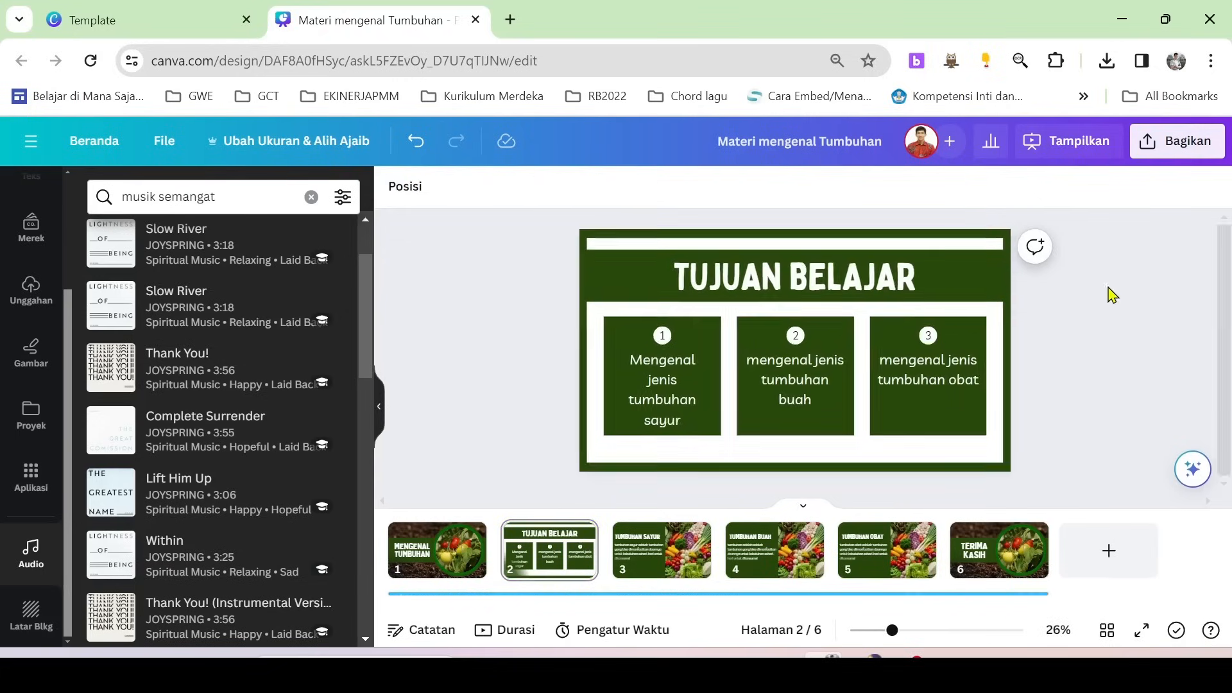
click(1164, 147)
scroll(976, 440, down, 3)
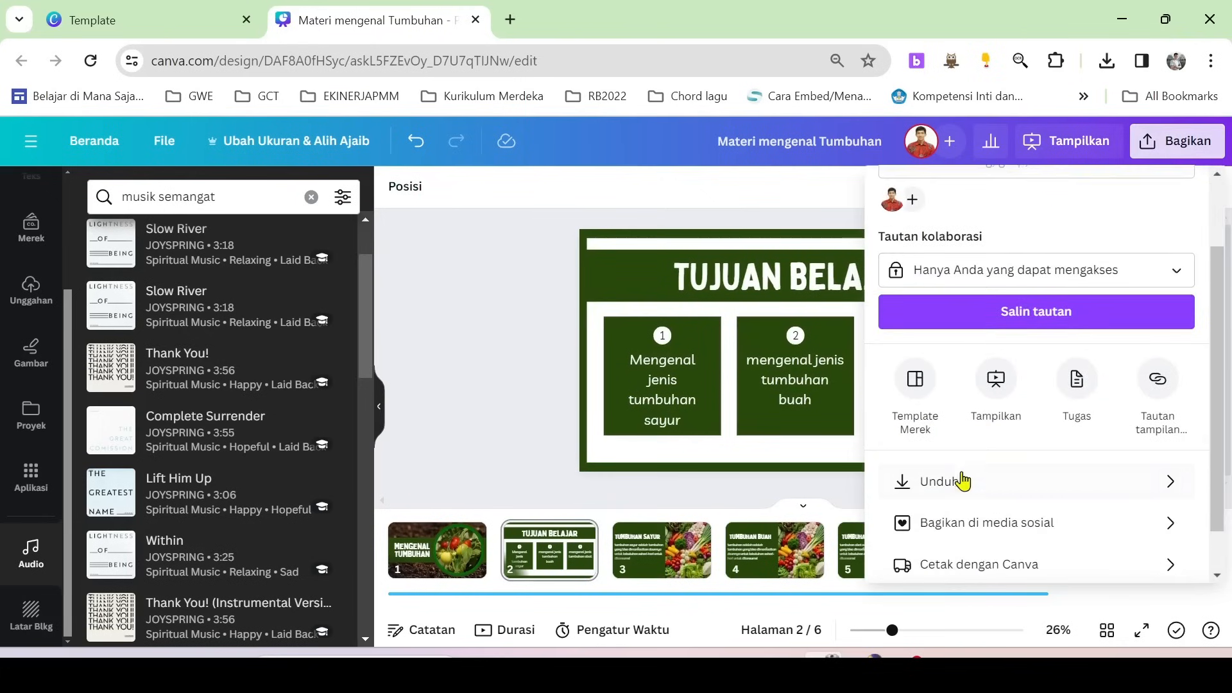
click(964, 486)
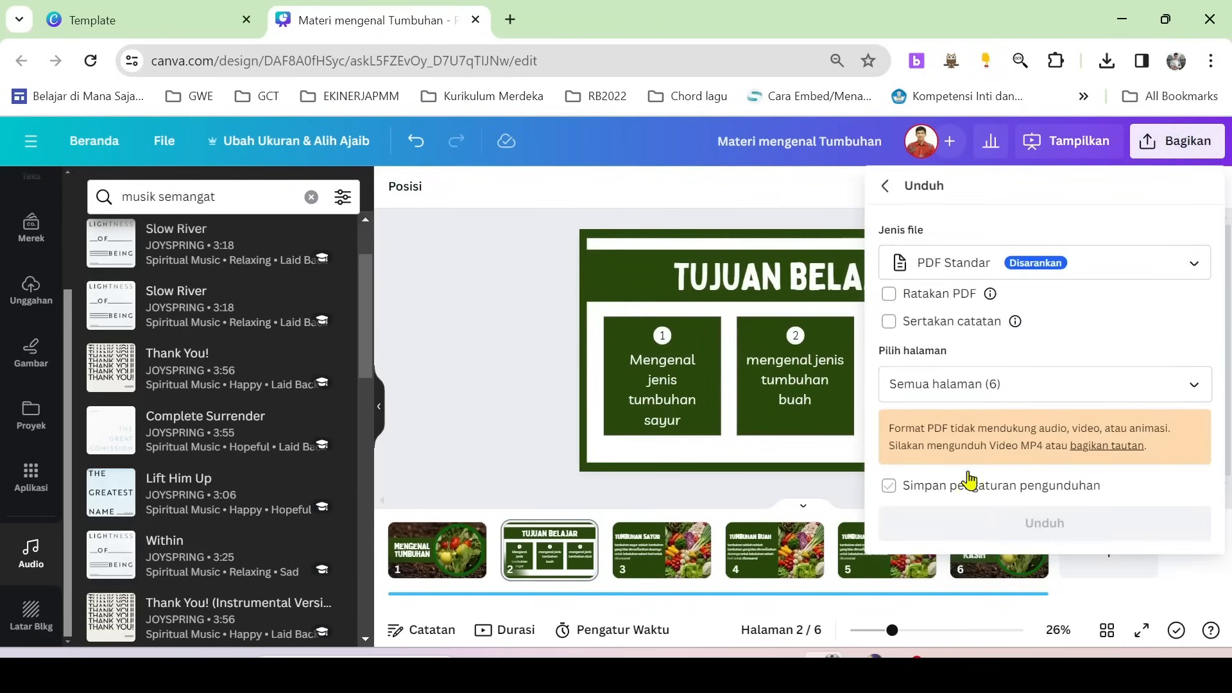
click(965, 263)
click(968, 272)
click(966, 272)
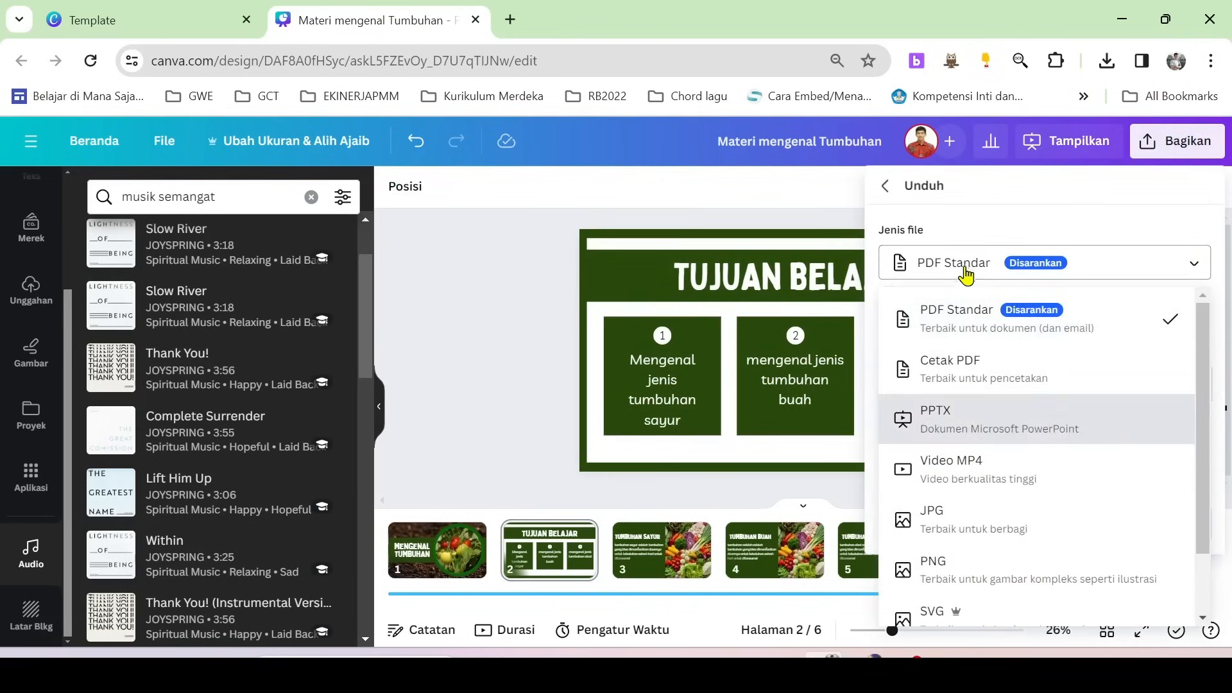
scroll(971, 423, down, 2)
click(972, 403)
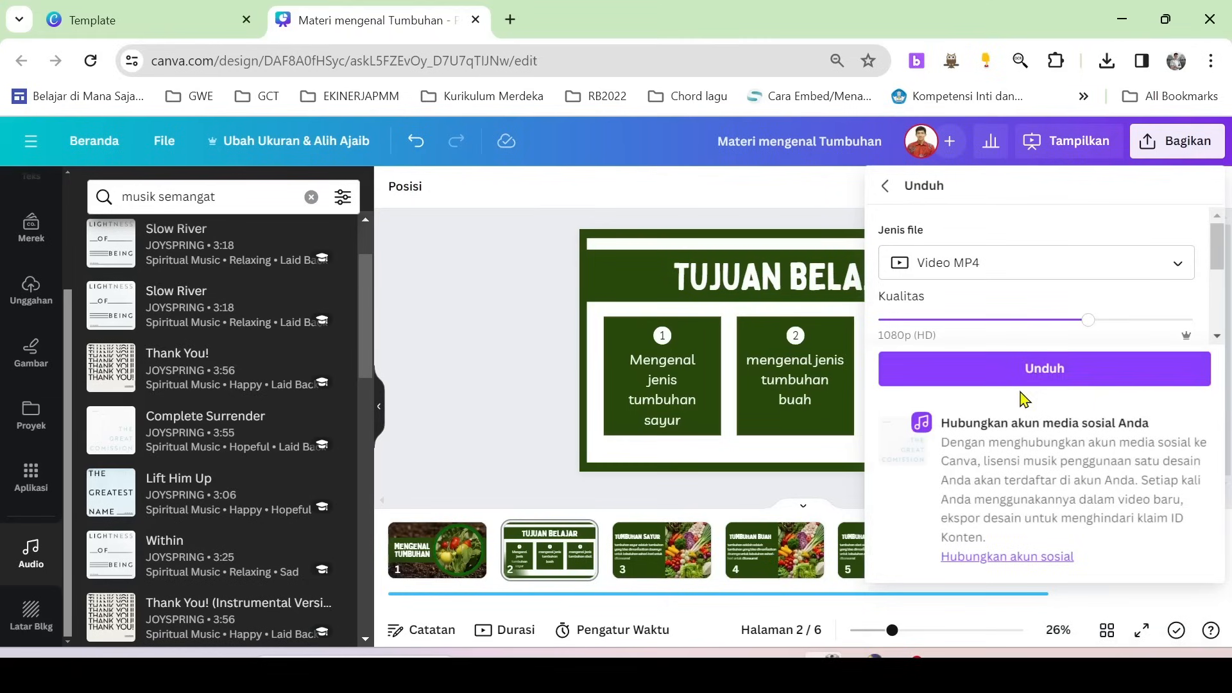
click(550, 411)
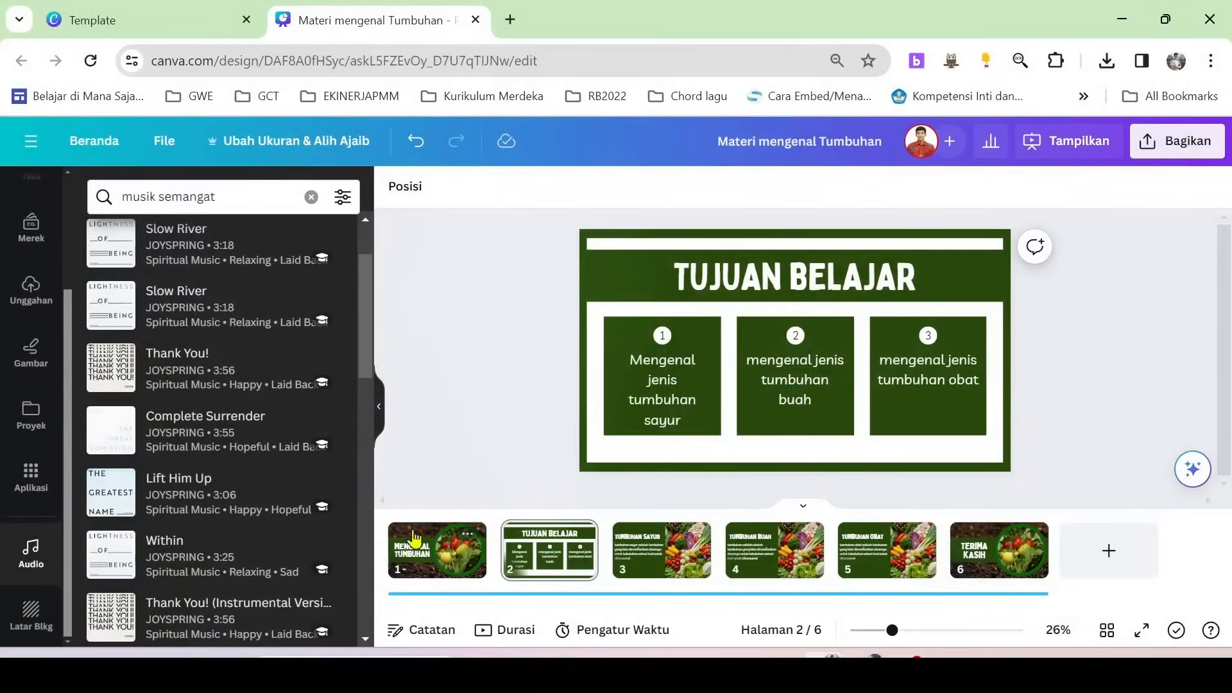
Collapse the audio search results and start presenting the design full screen from page 1.
click(380, 415)
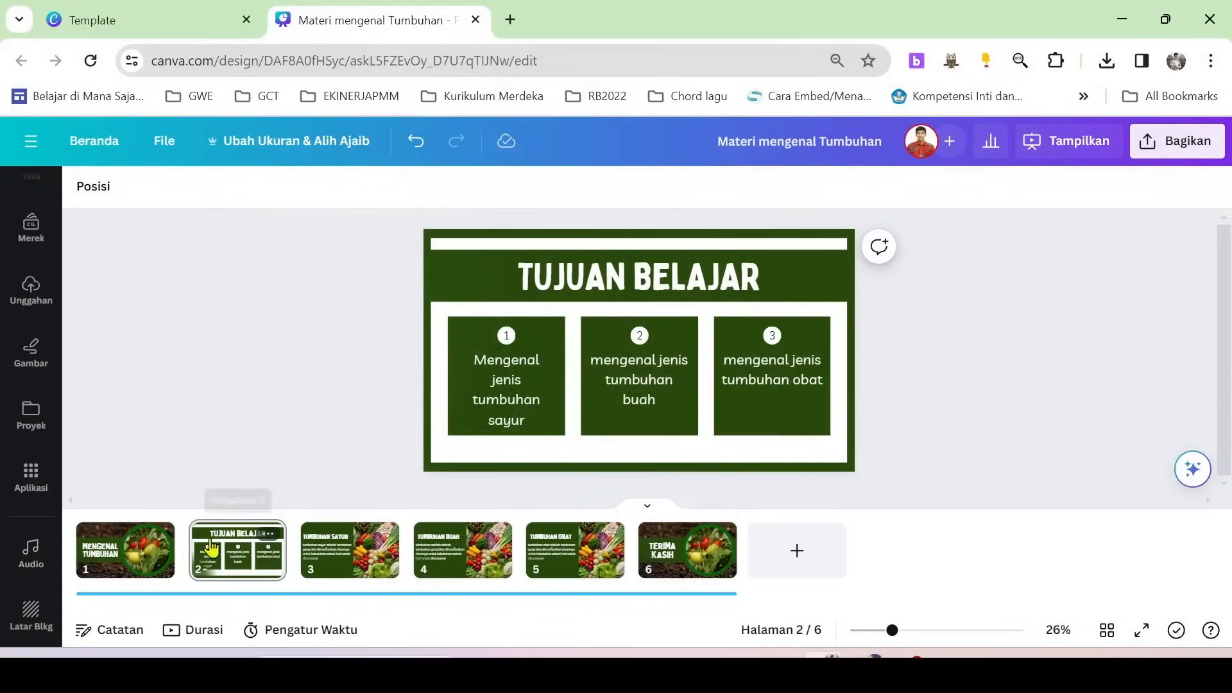
click(140, 561)
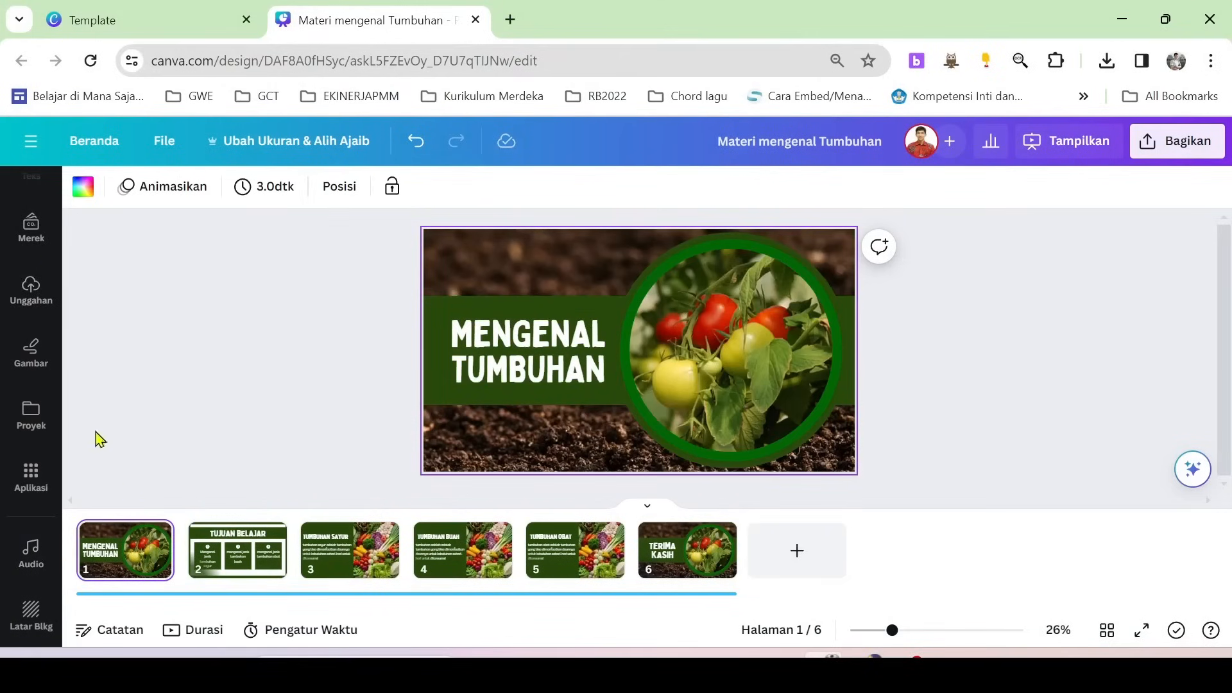
click(30, 142)
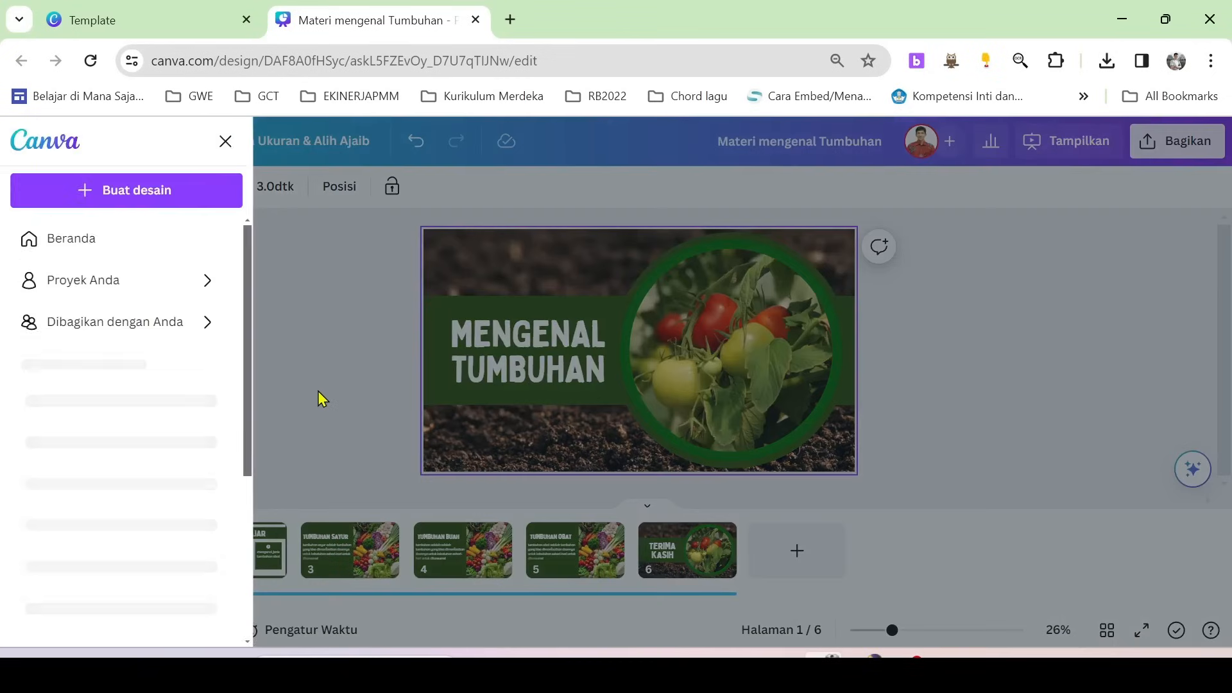
click(318, 391)
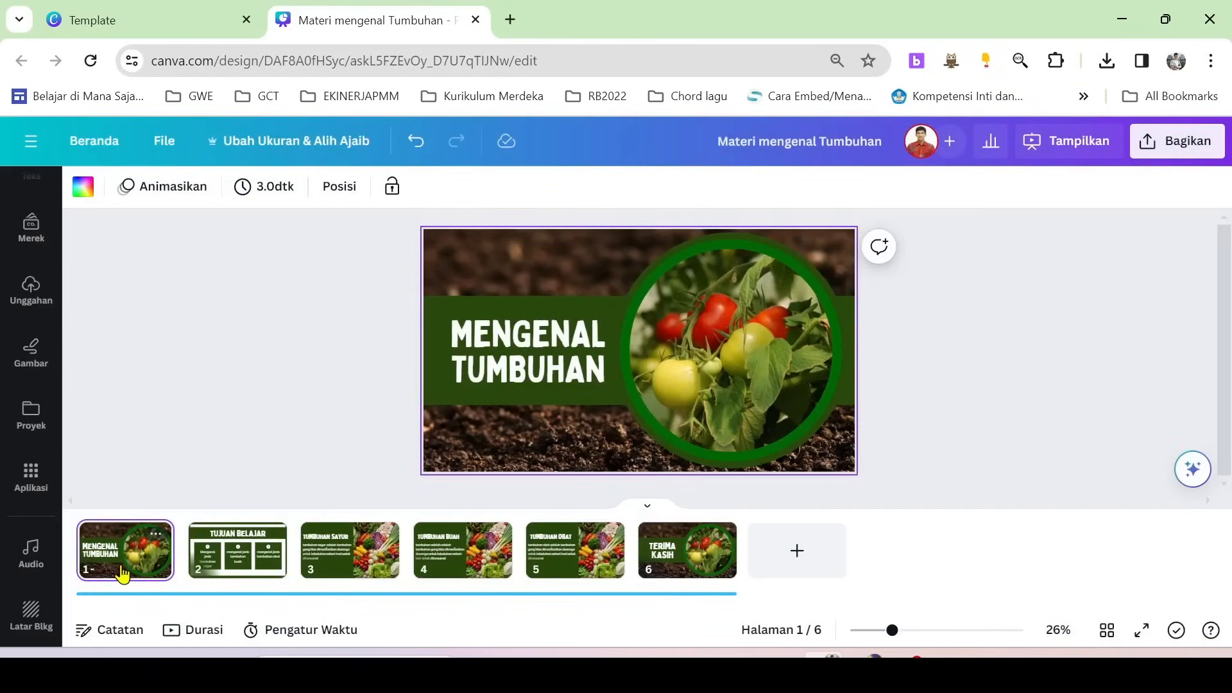
click(1052, 147)
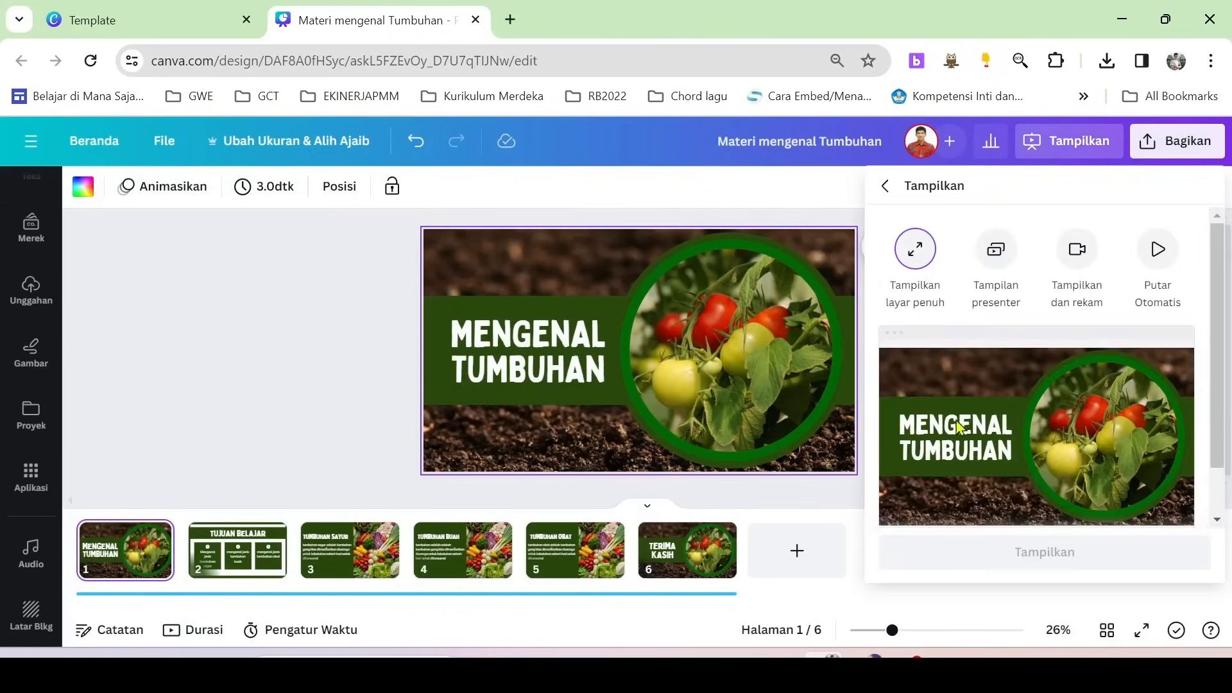
click(995, 558)
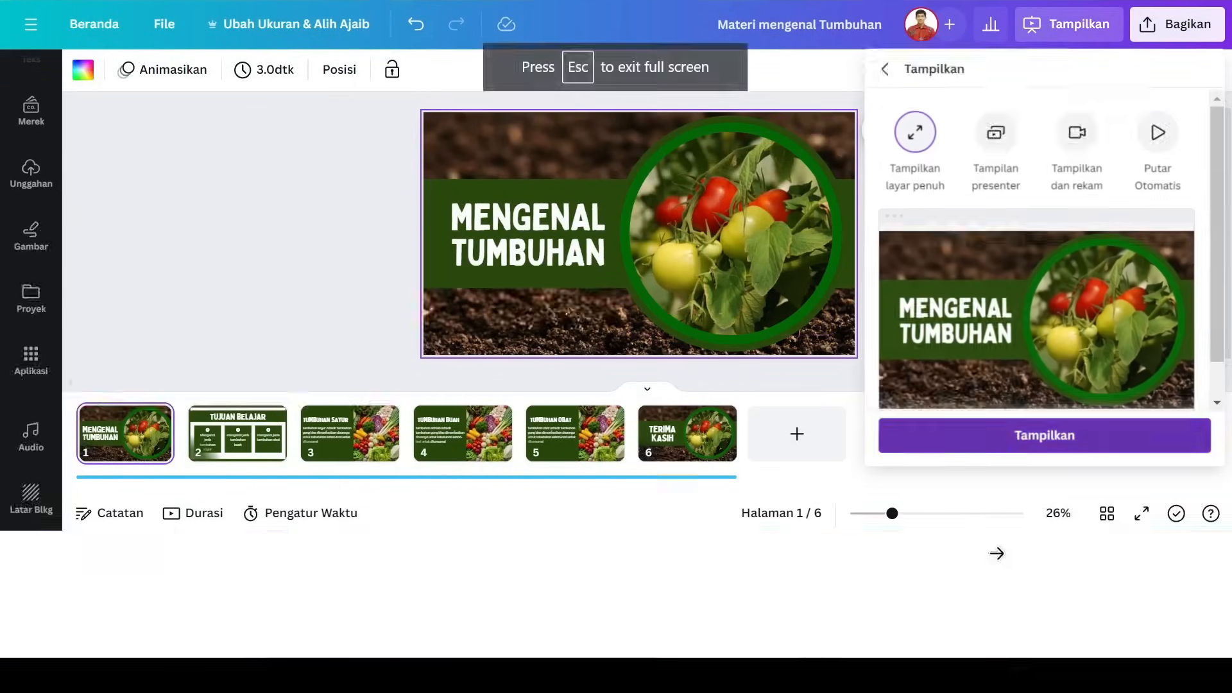
Lower the playback volume, advance the full-screen presentation to page 3, and exit it.
key(XF86AudioRaiseVolume)
key(XF86AudioLowerVolume)
key(XF86AudioLowerVolume)
key(XF86AudioLowerVolume)
key(XF86AudioLowerVolume)
key(XF86AudioLowerVolume)
key(XF86AudioLowerVolume)
key(XF86AudioLowerVolume)
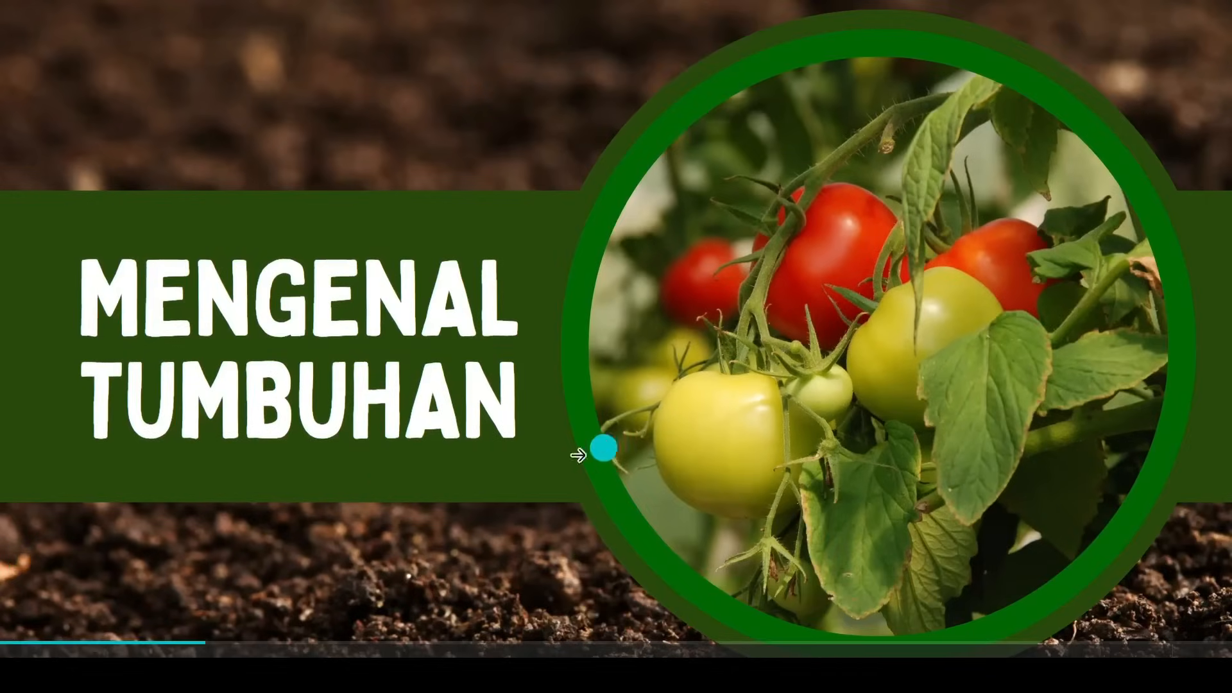
click(1153, 552)
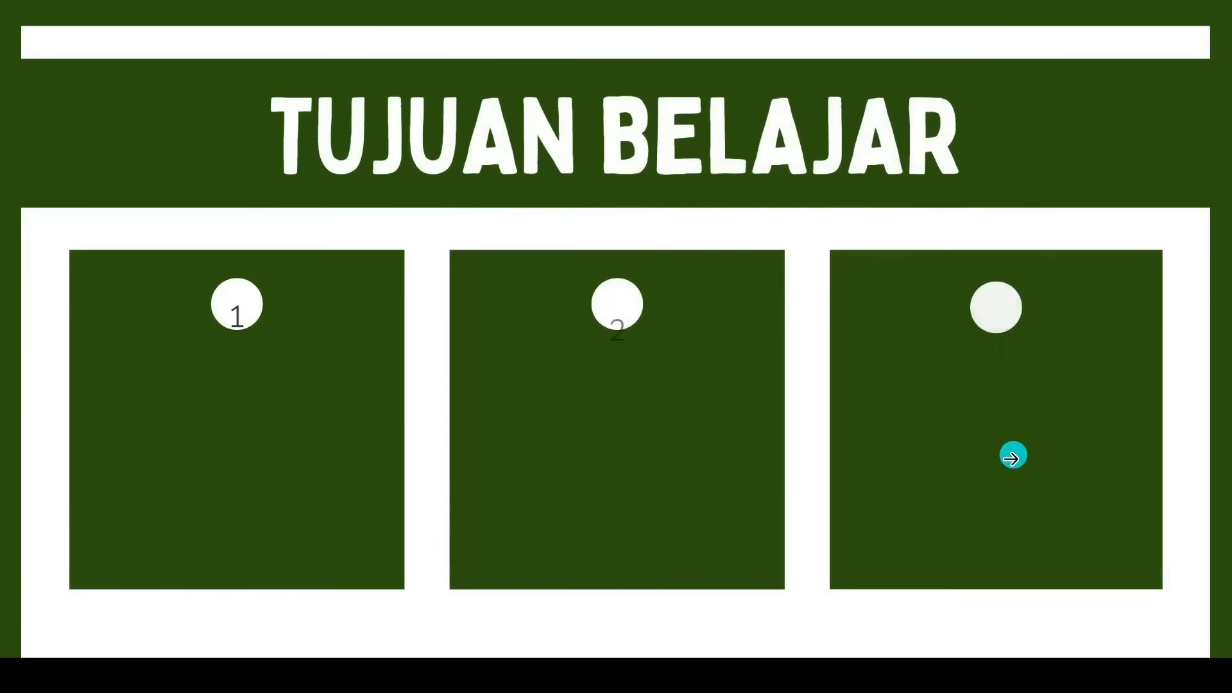
click(1091, 588)
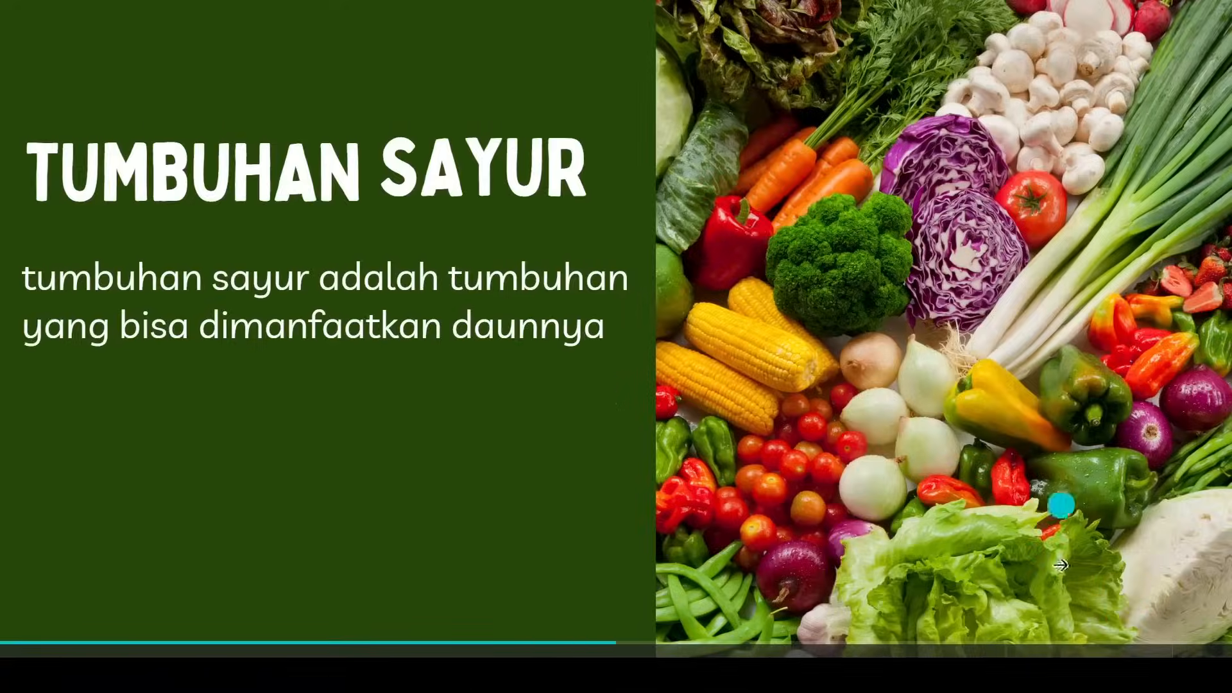
key(Escape)
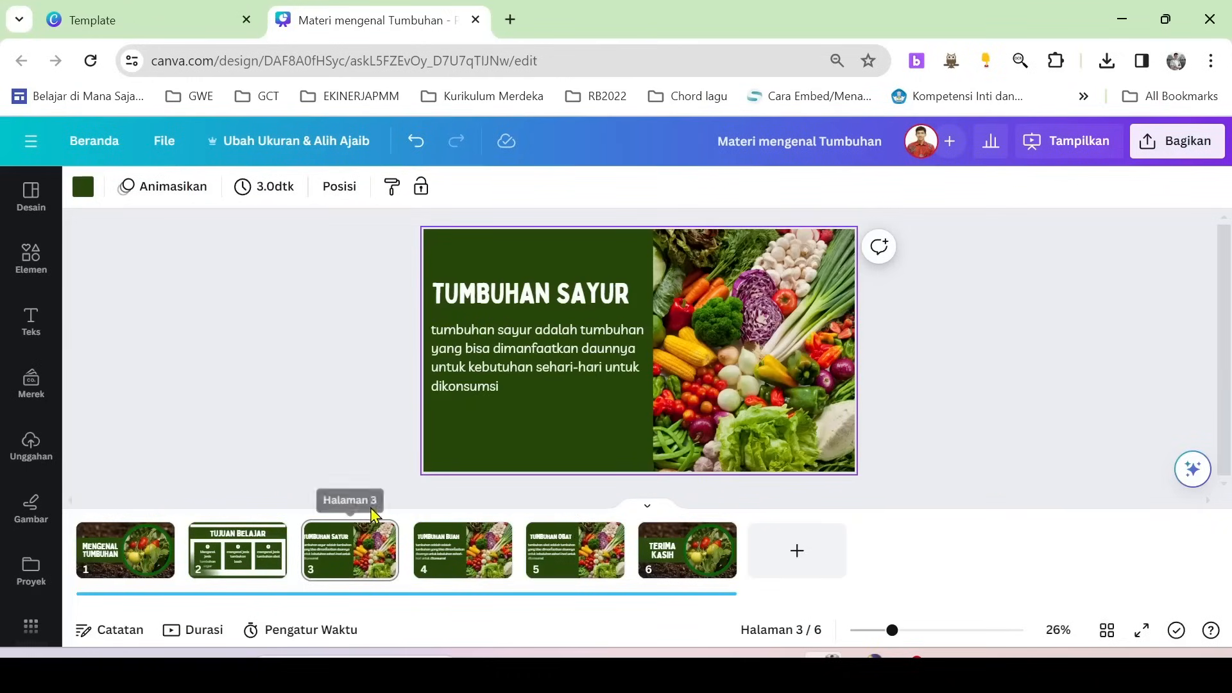
Delete the background audio track beneath the pages and return to page 1.
click(353, 596)
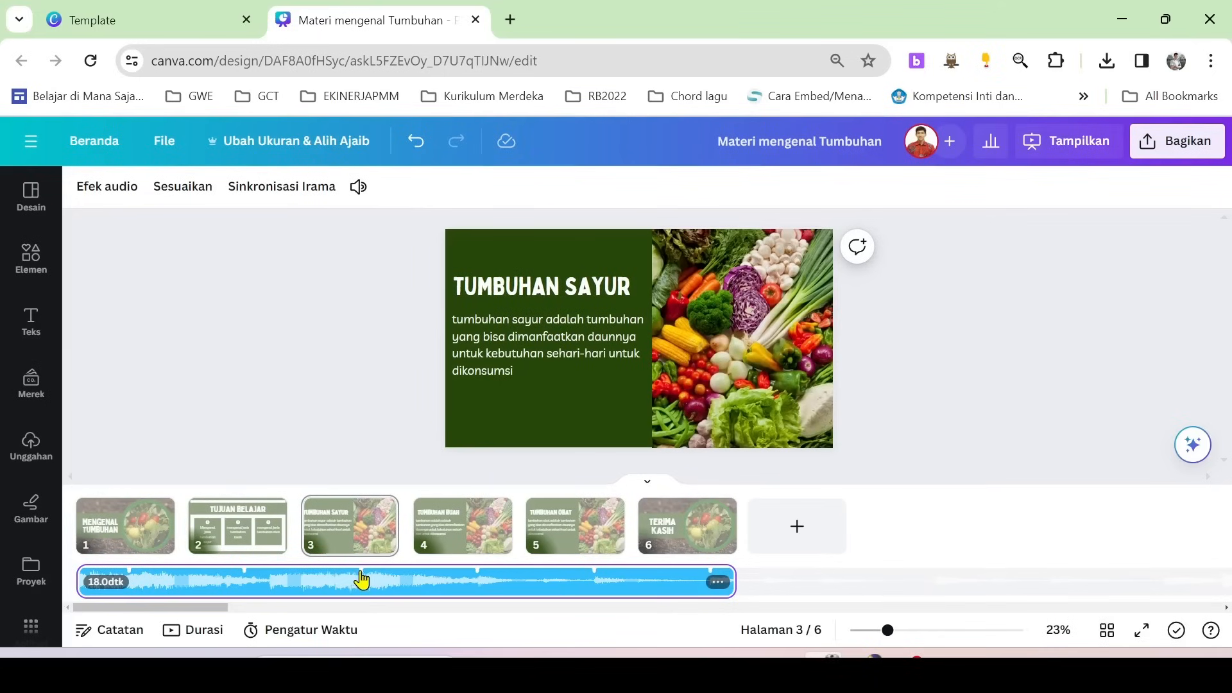
click(265, 560)
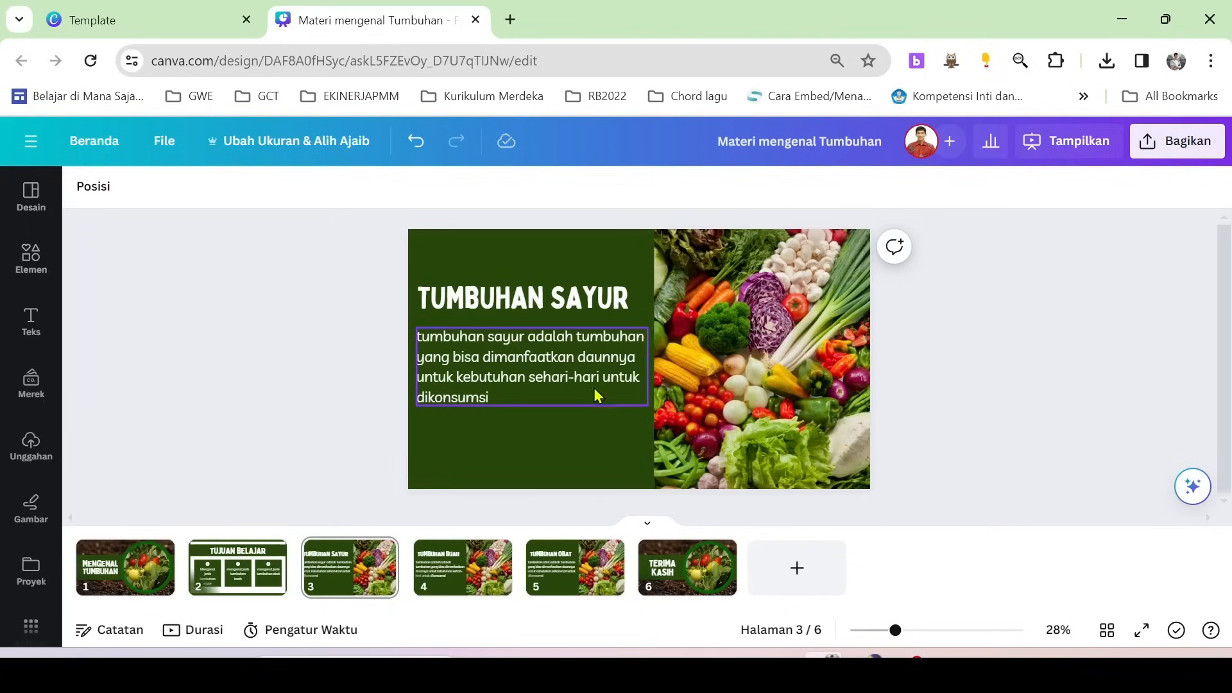
click(137, 569)
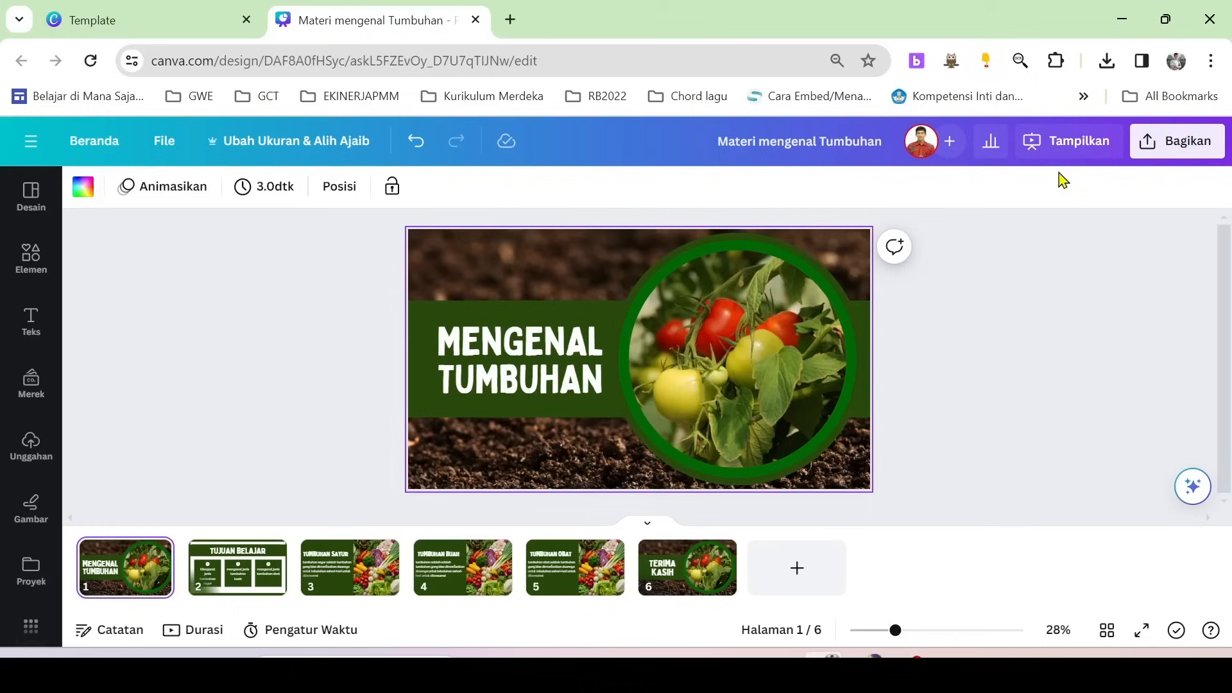
Choose Present and record for the design and enter the recording studio.
click(1181, 142)
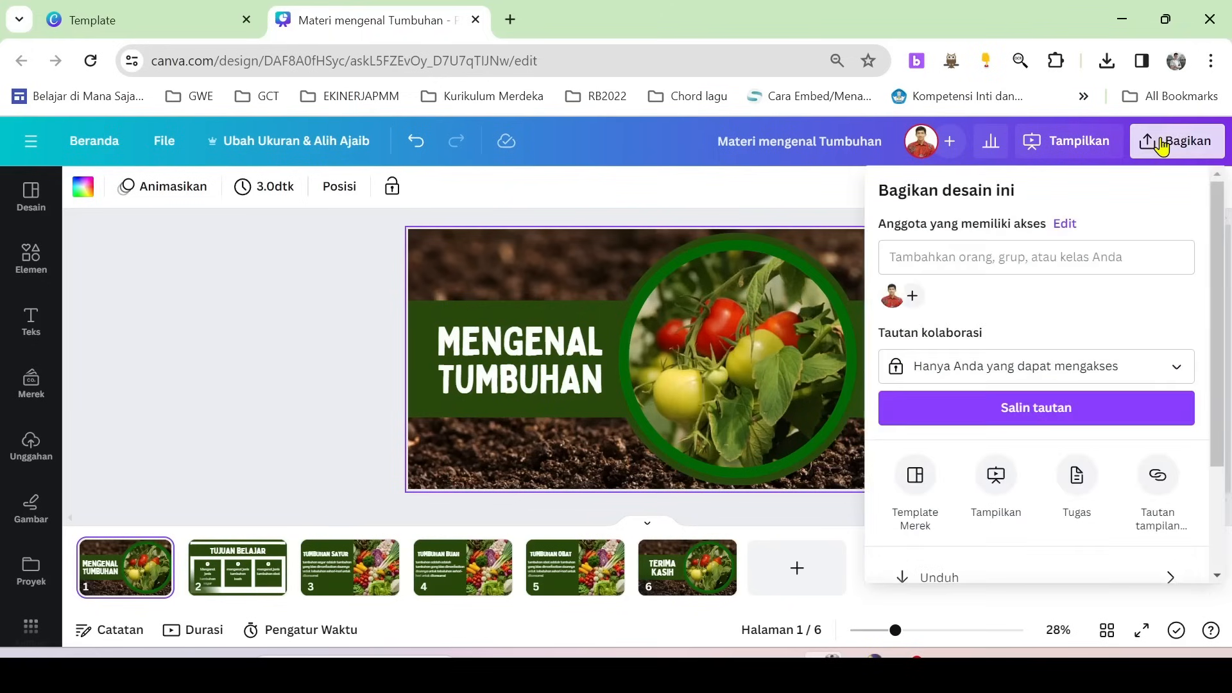
scroll(995, 375, down, 2)
scroll(998, 369, down, 1)
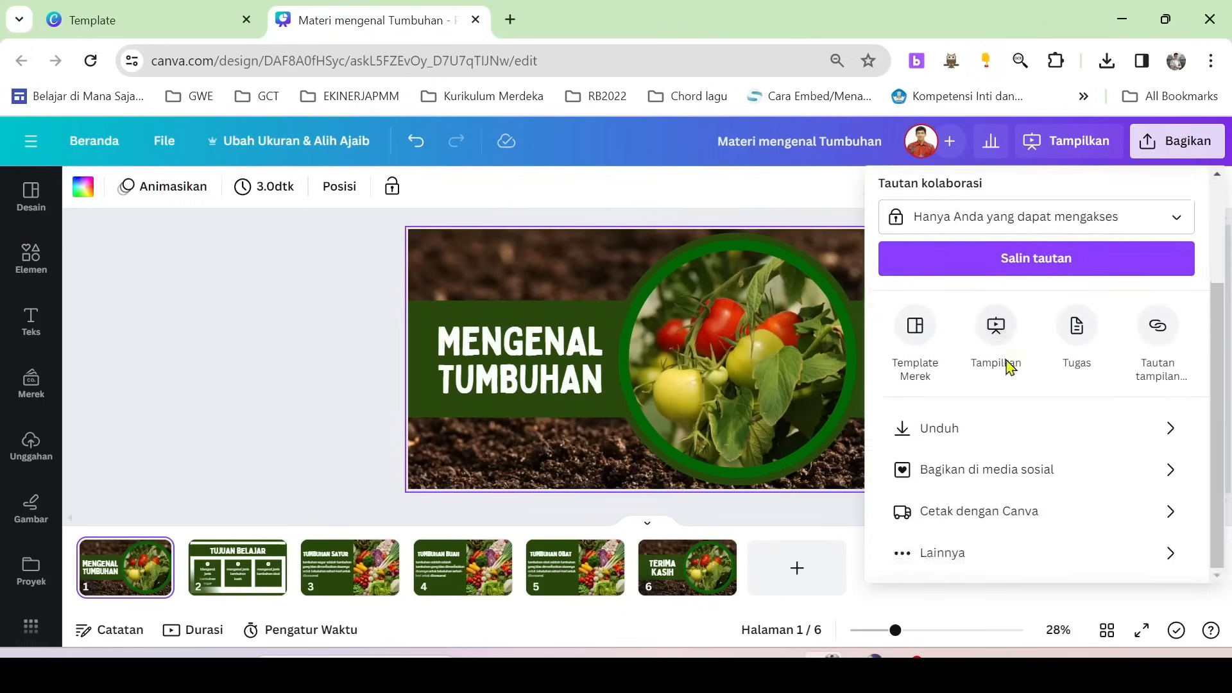
scroll(1001, 360, up, 3)
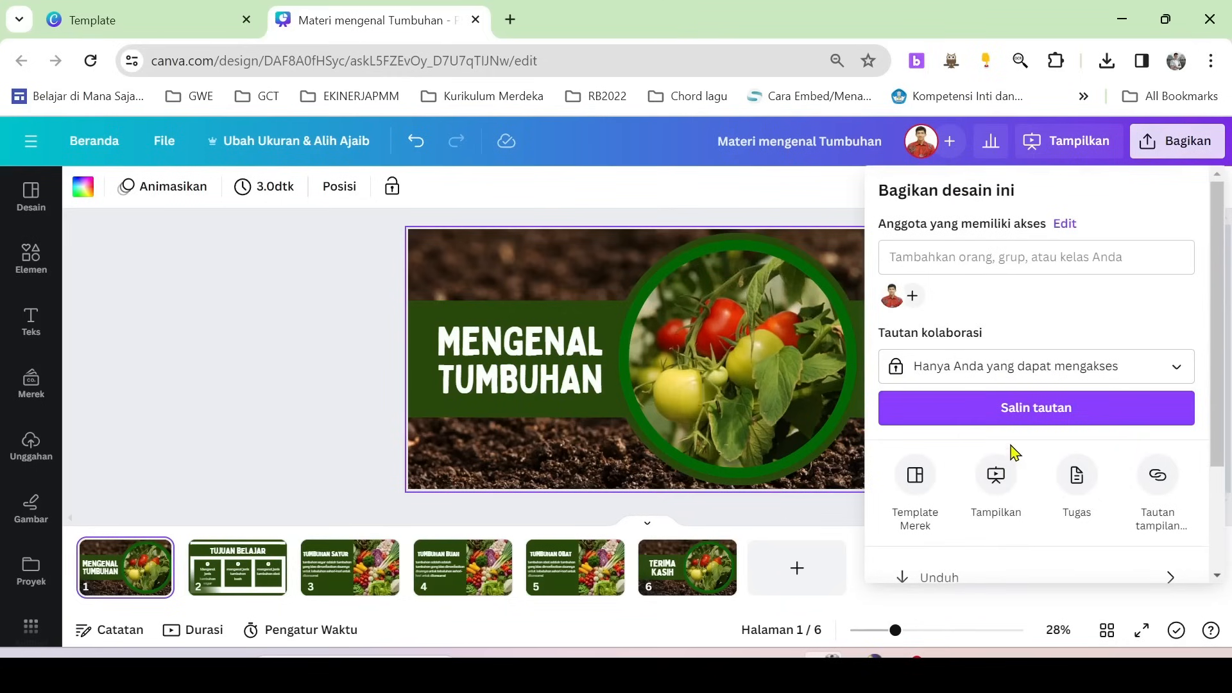
click(998, 478)
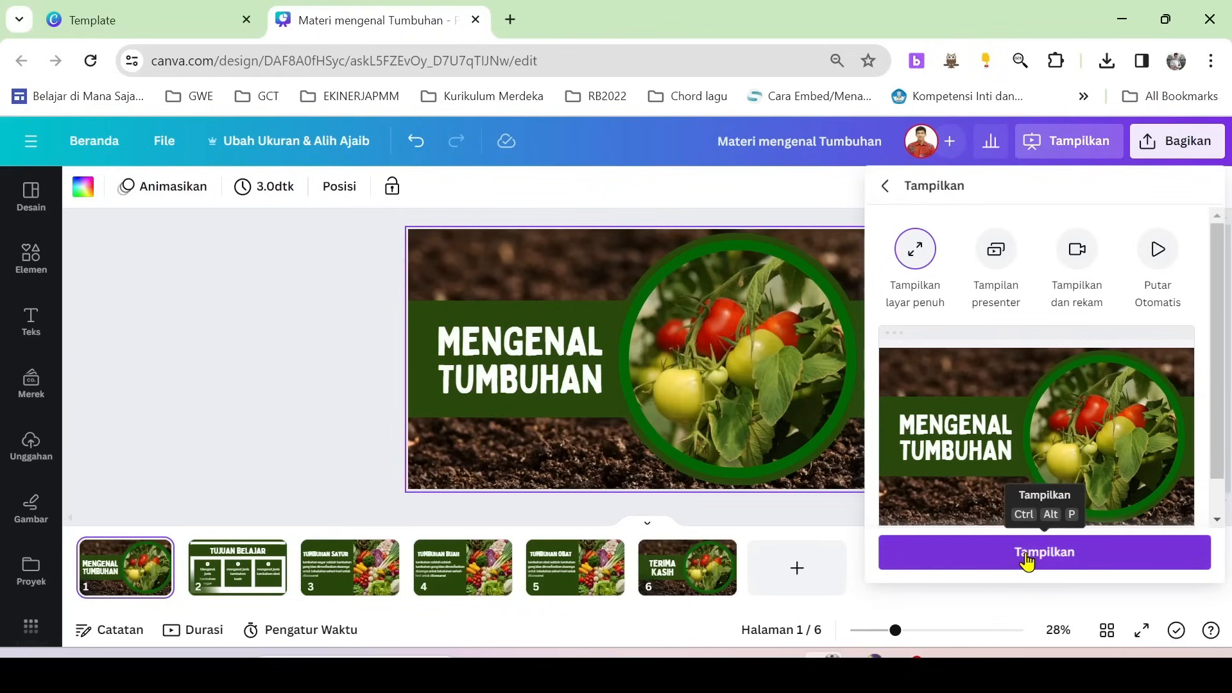
click(1078, 259)
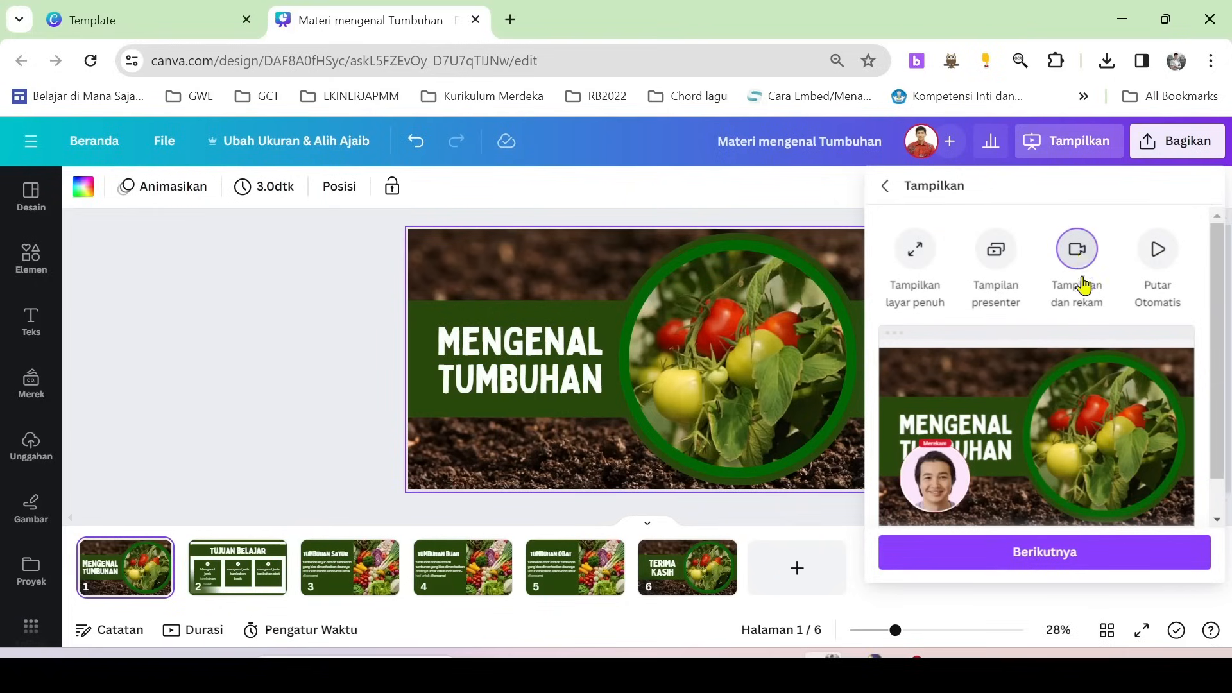
click(1037, 557)
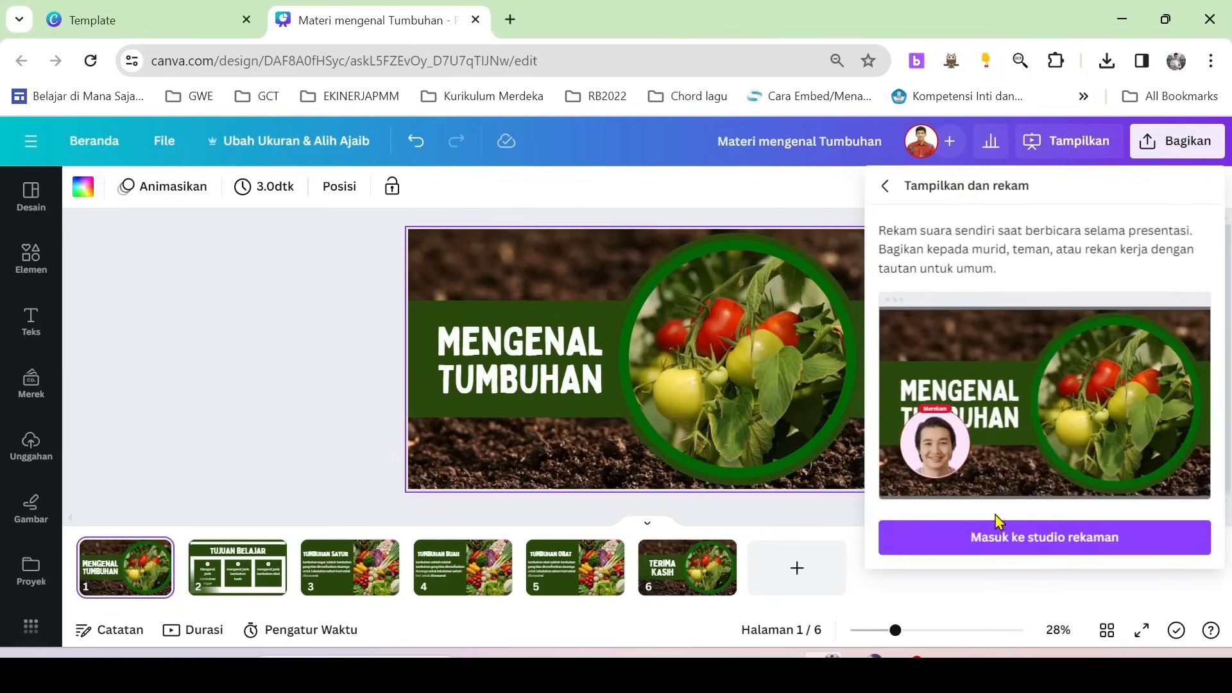
click(1028, 543)
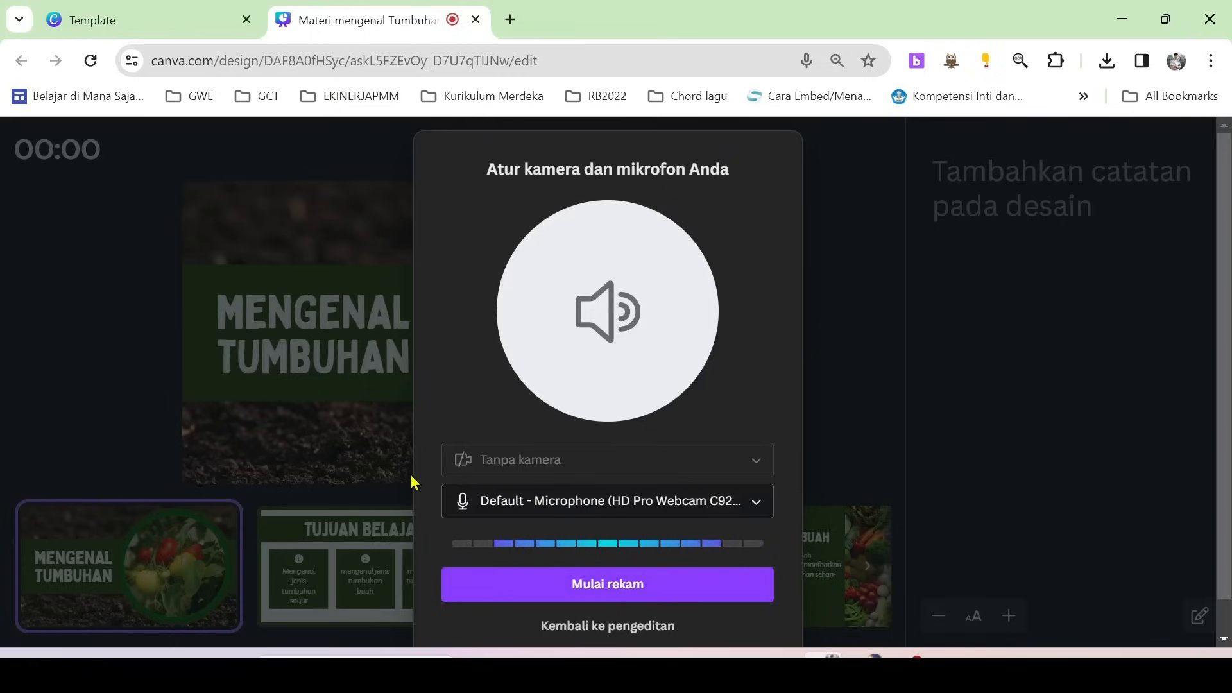
Set the recording microphone to the default HD Pro Webcam C920.
click(630, 510)
scroll(623, 459, down, 1)
scroll(552, 337, up, 1)
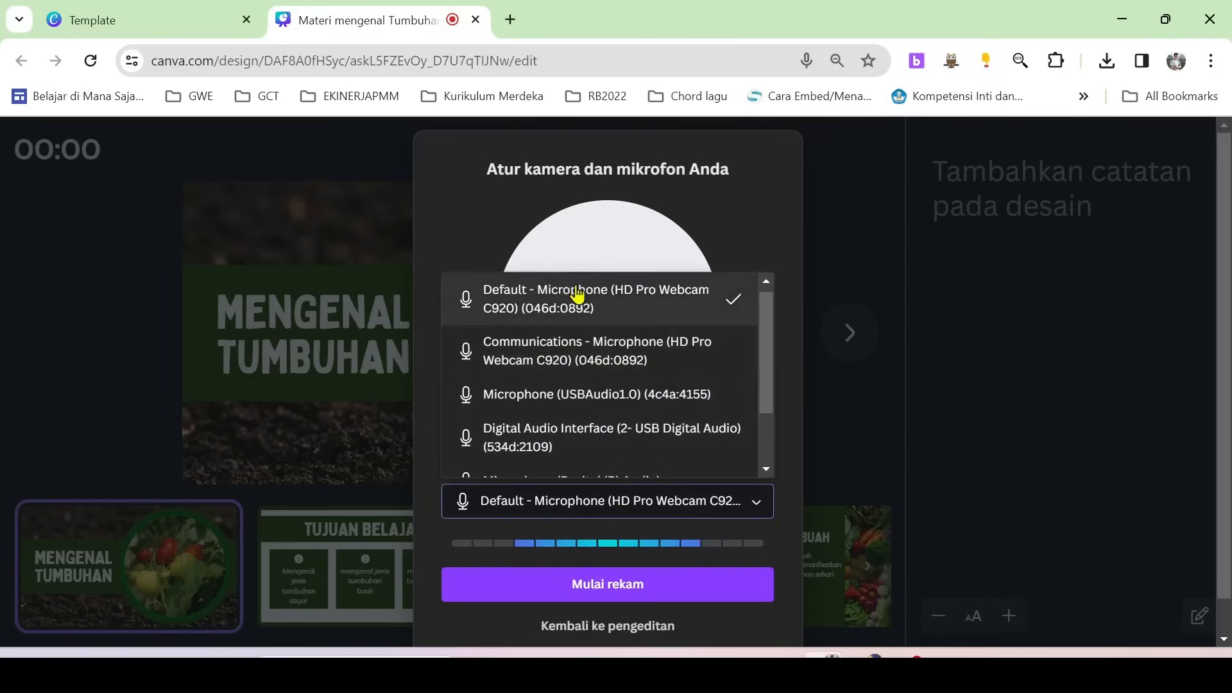
drag(770, 382, 769, 350)
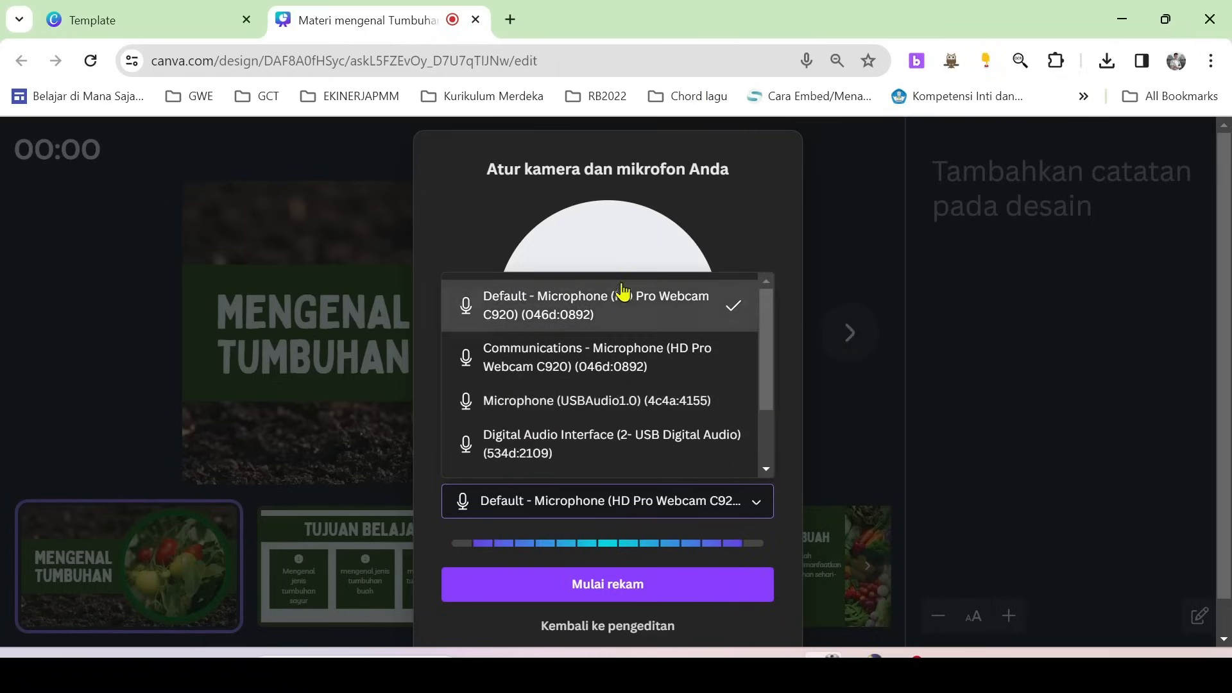
click(622, 293)
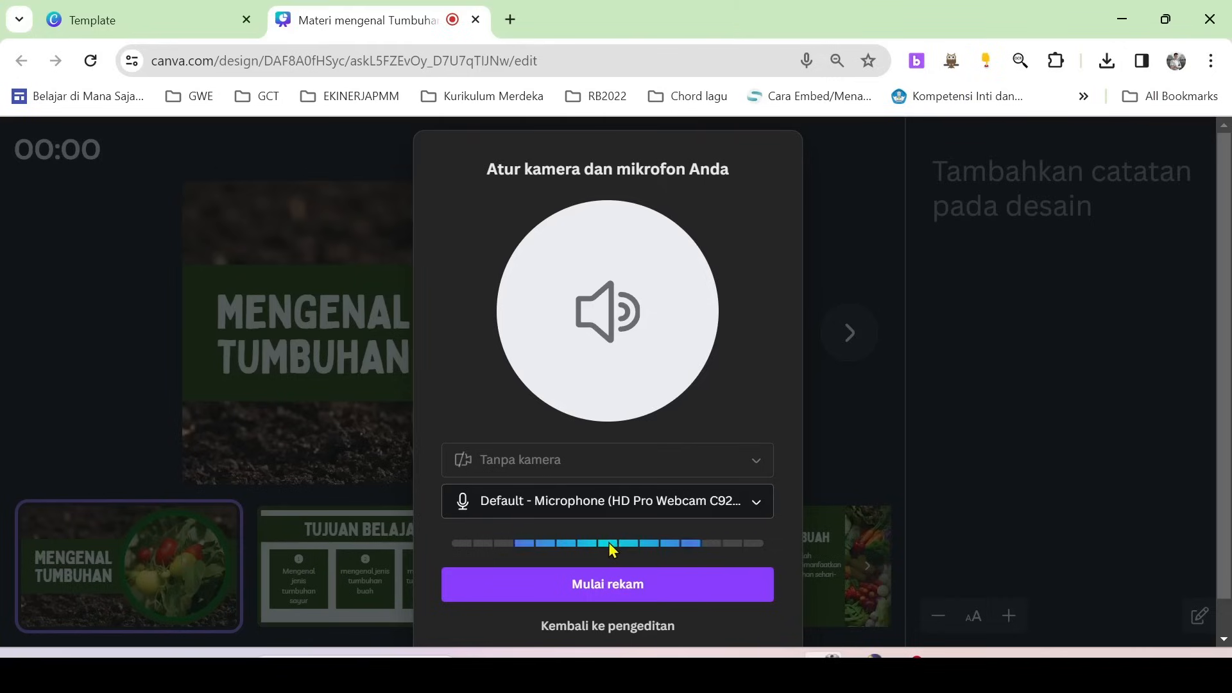
Start the narrated recording and present all six pages in order, ending on the TERIMA KASIH page.
click(602, 593)
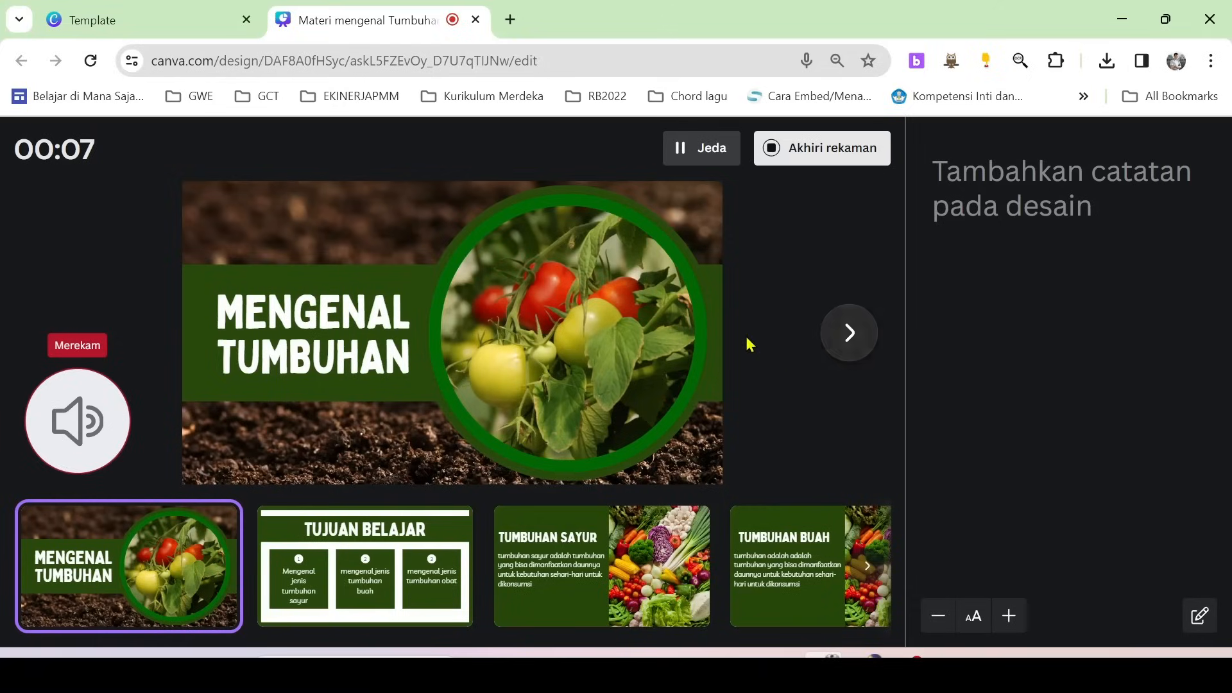
click(851, 332)
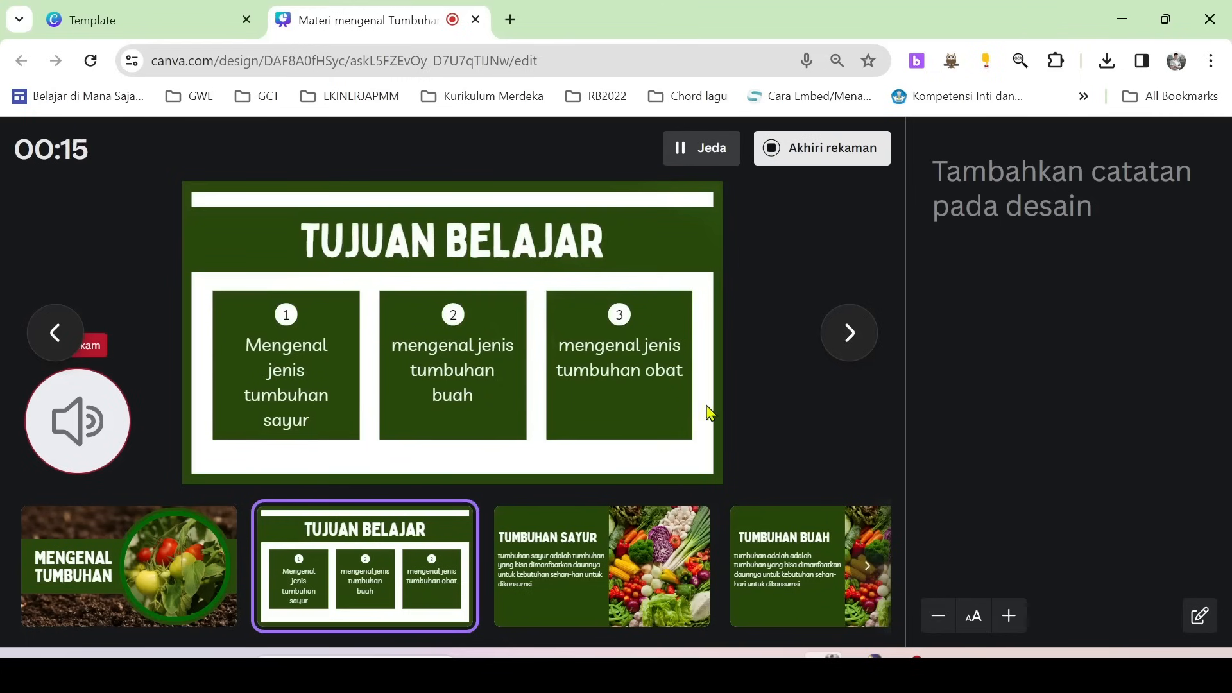
click(857, 355)
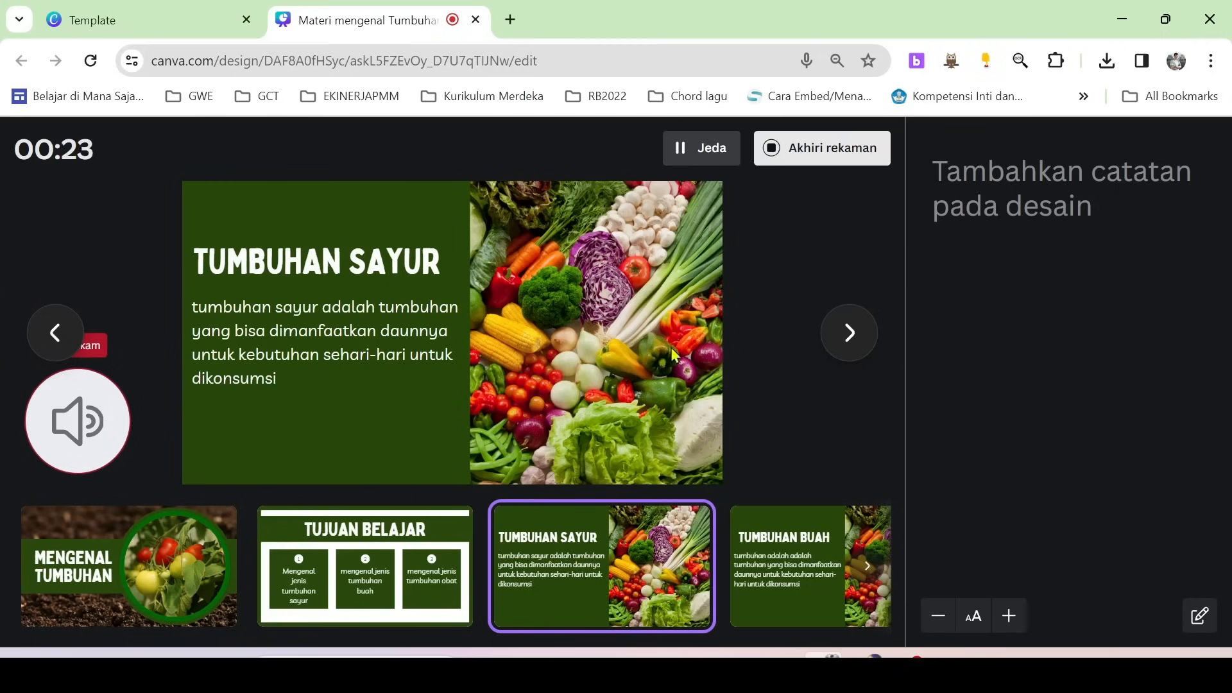
click(841, 332)
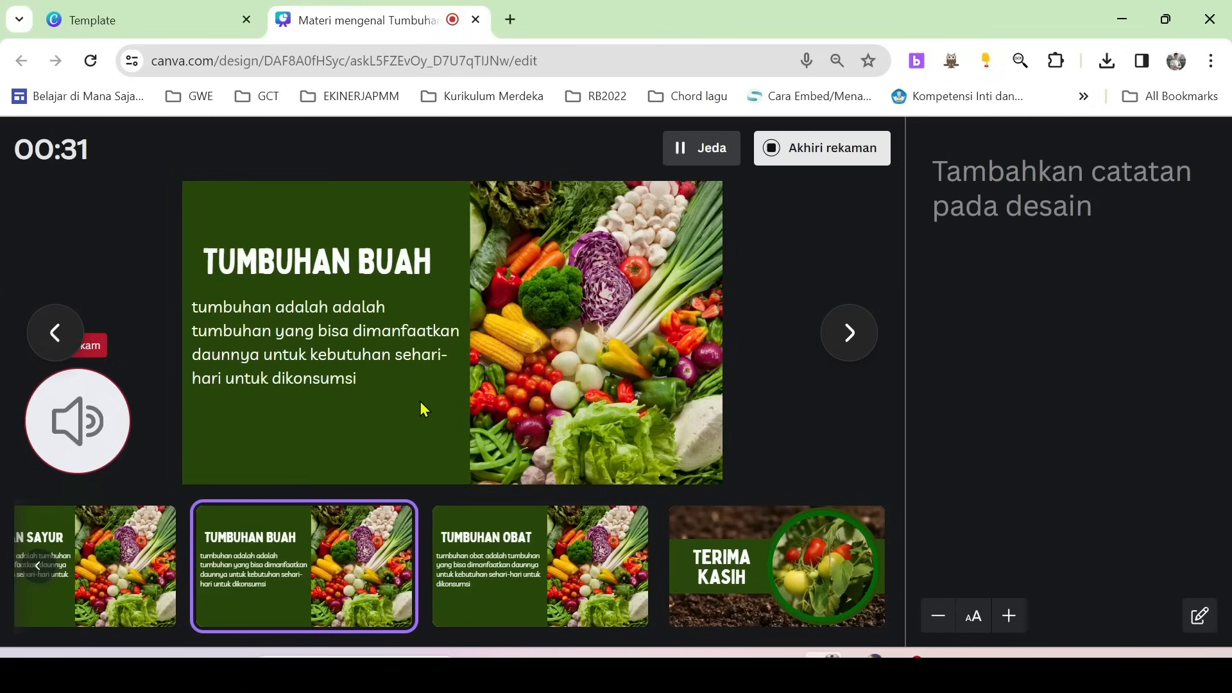
click(850, 333)
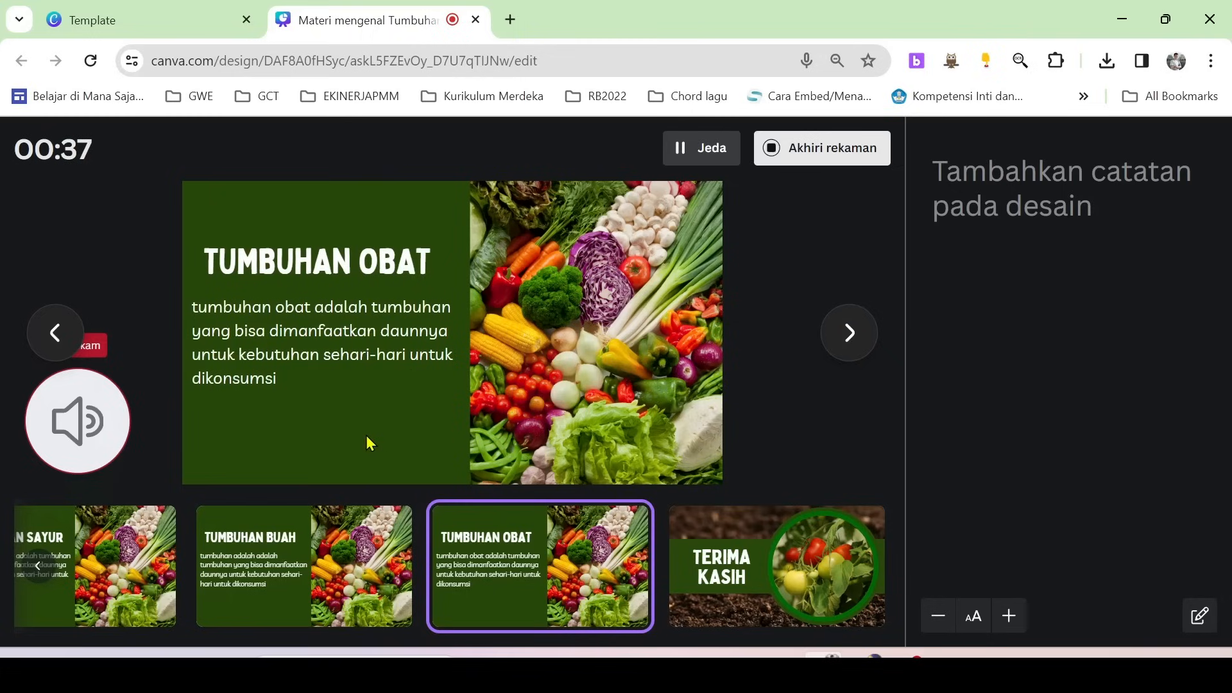
click(834, 341)
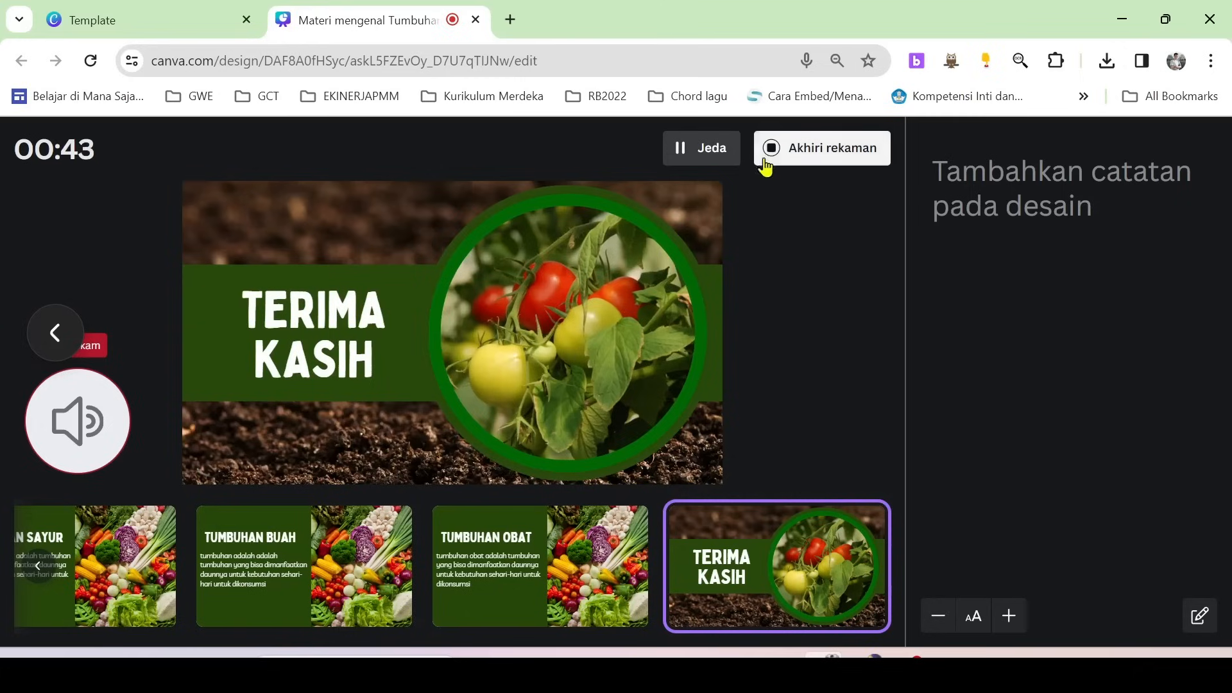
End the recording after briefly pausing and resuming it, and download the recorded presentation as a video.
click(690, 157)
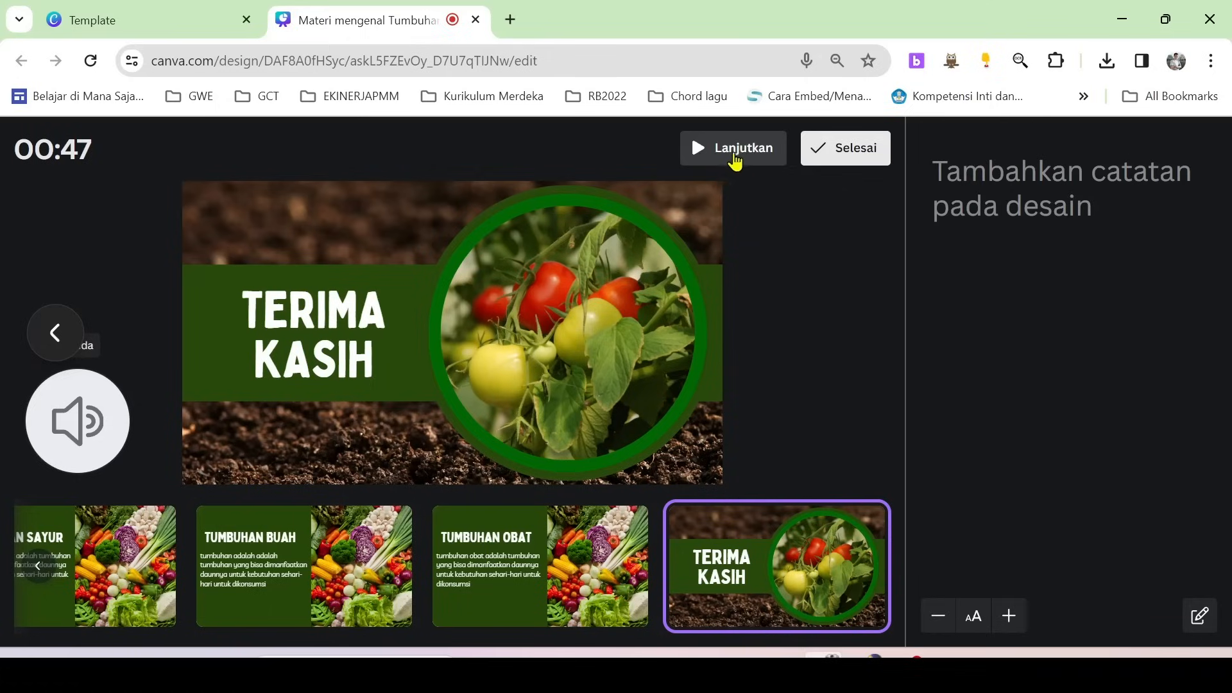
click(719, 156)
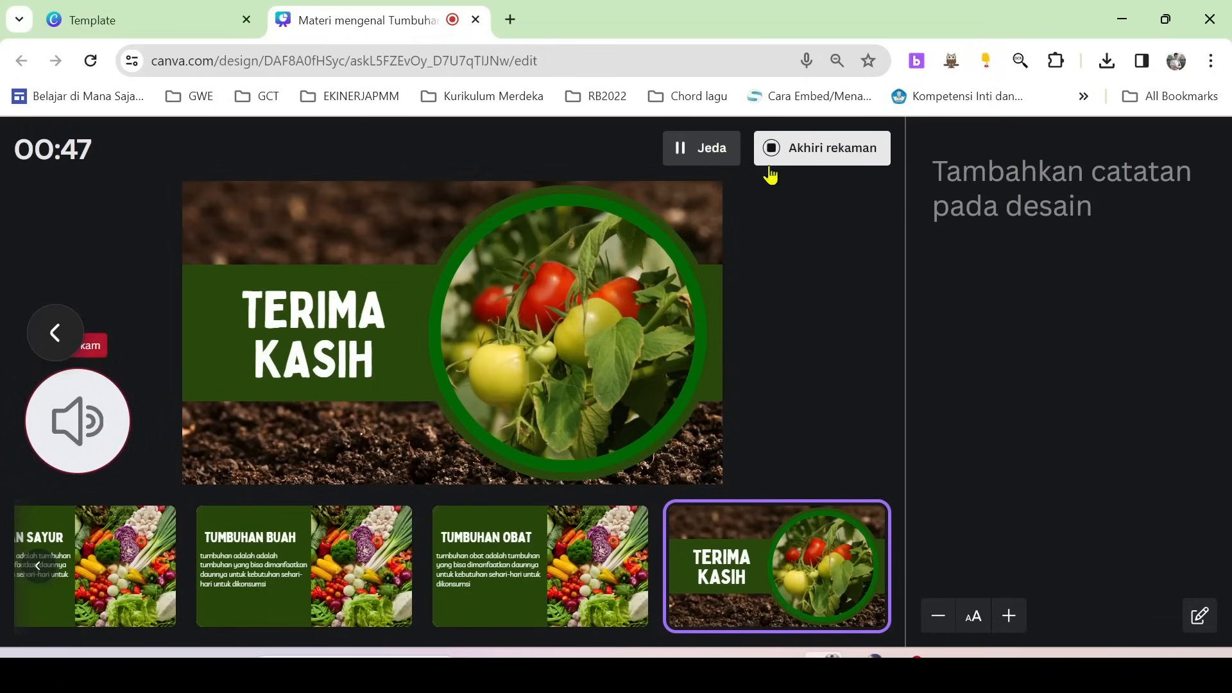
click(815, 155)
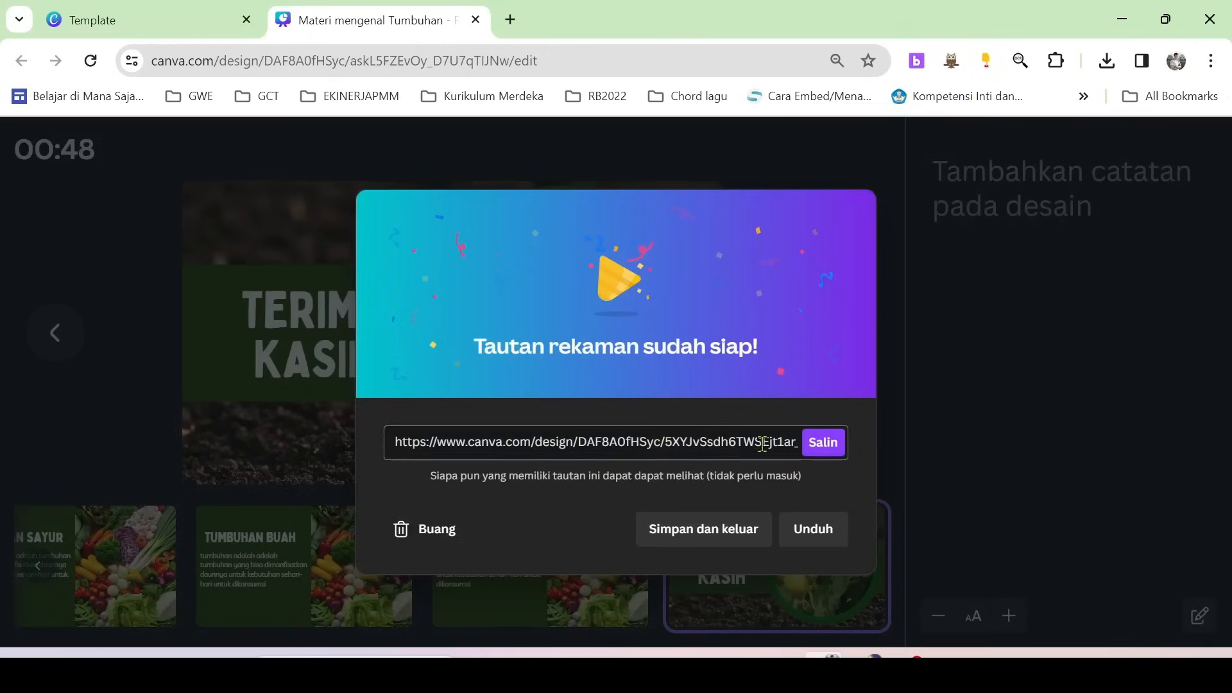
click(815, 530)
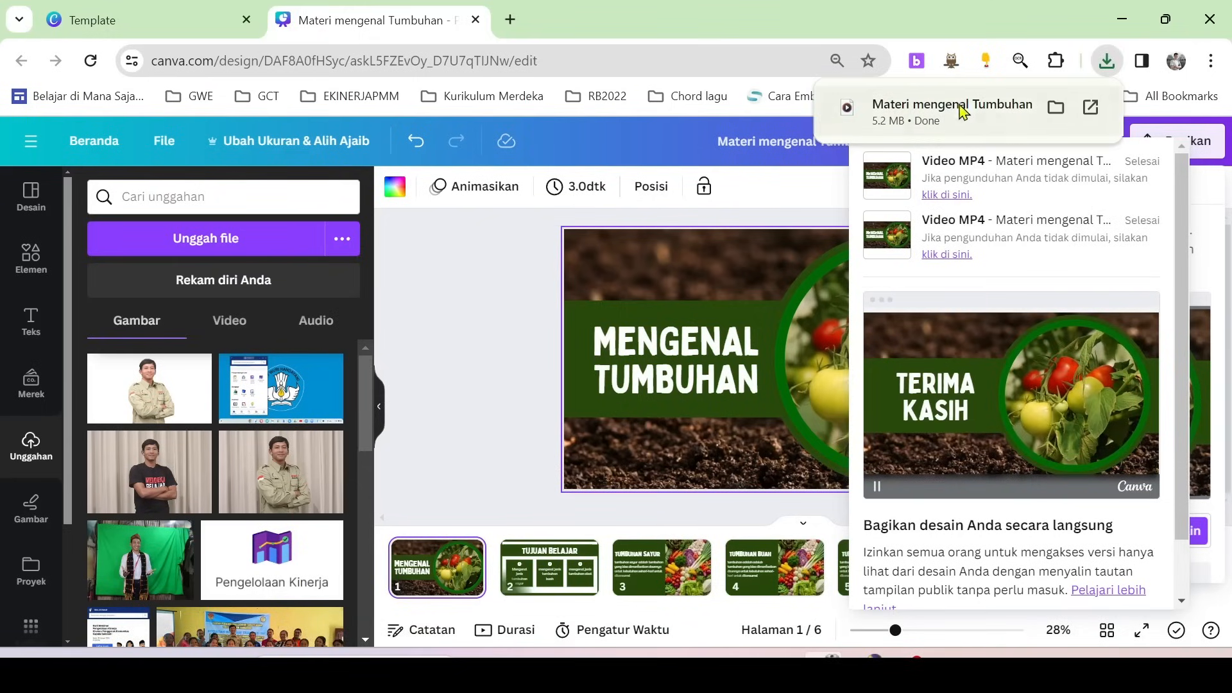
Open the downloaded Materi mengenal Tumbuhan video in Media Player and replay it from the beginning.
click(916, 120)
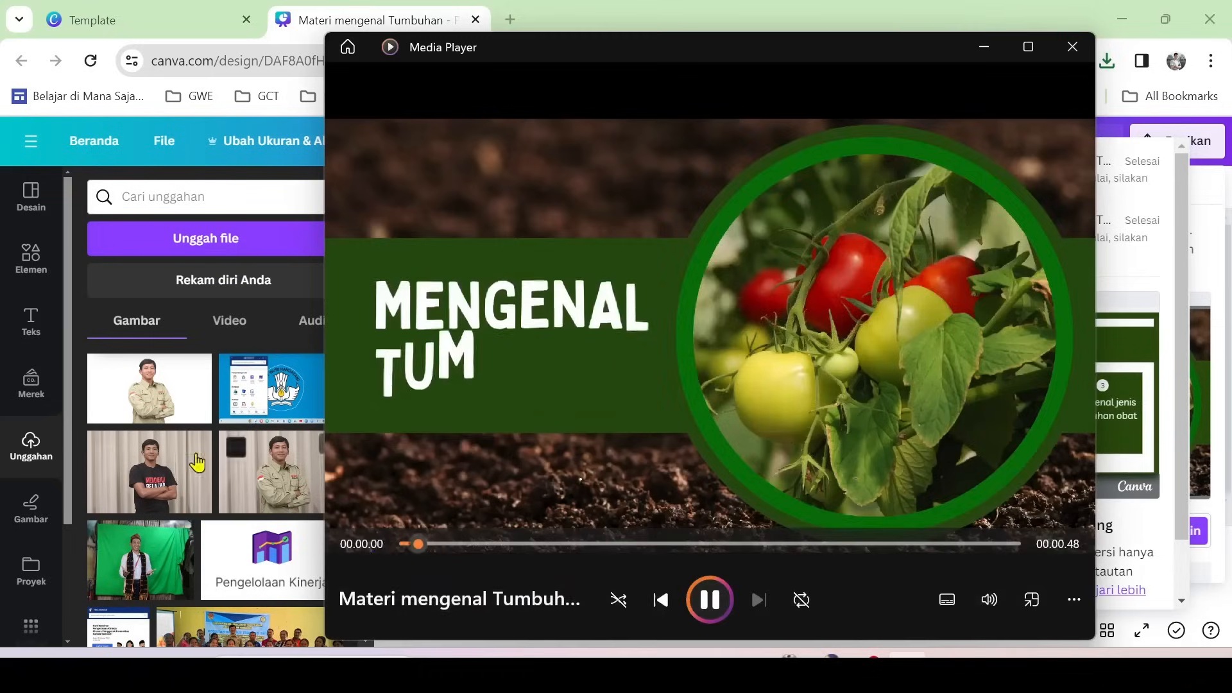
click(706, 608)
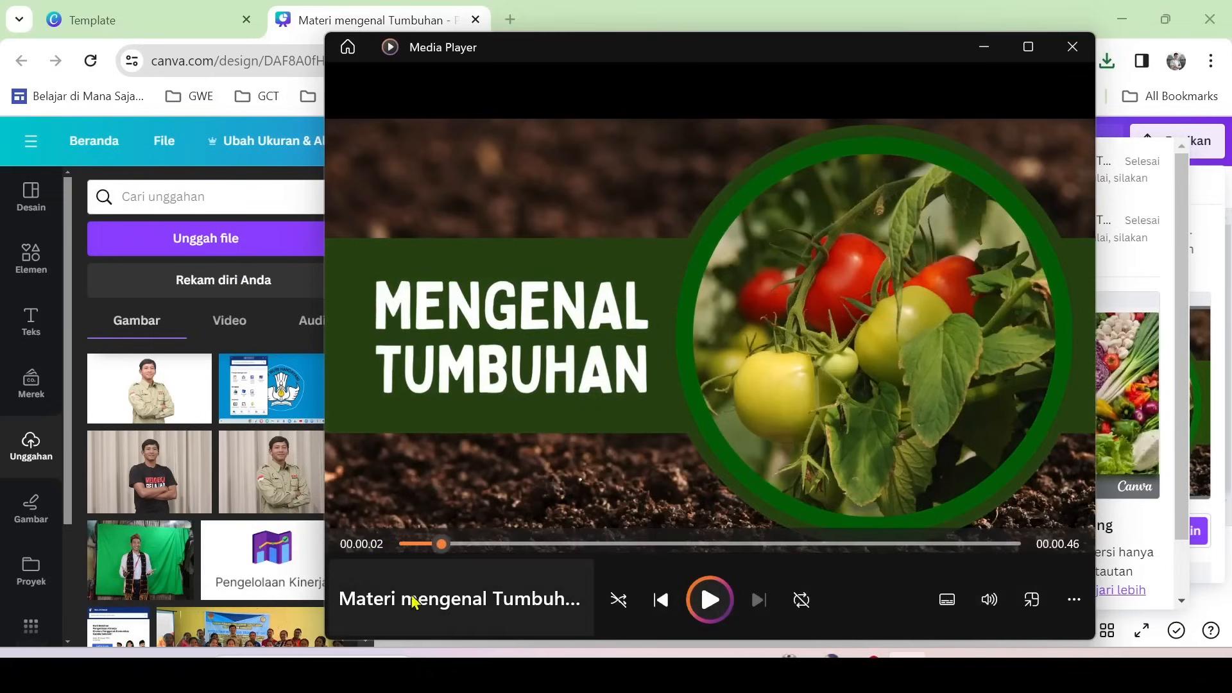
drag(439, 546, 405, 560)
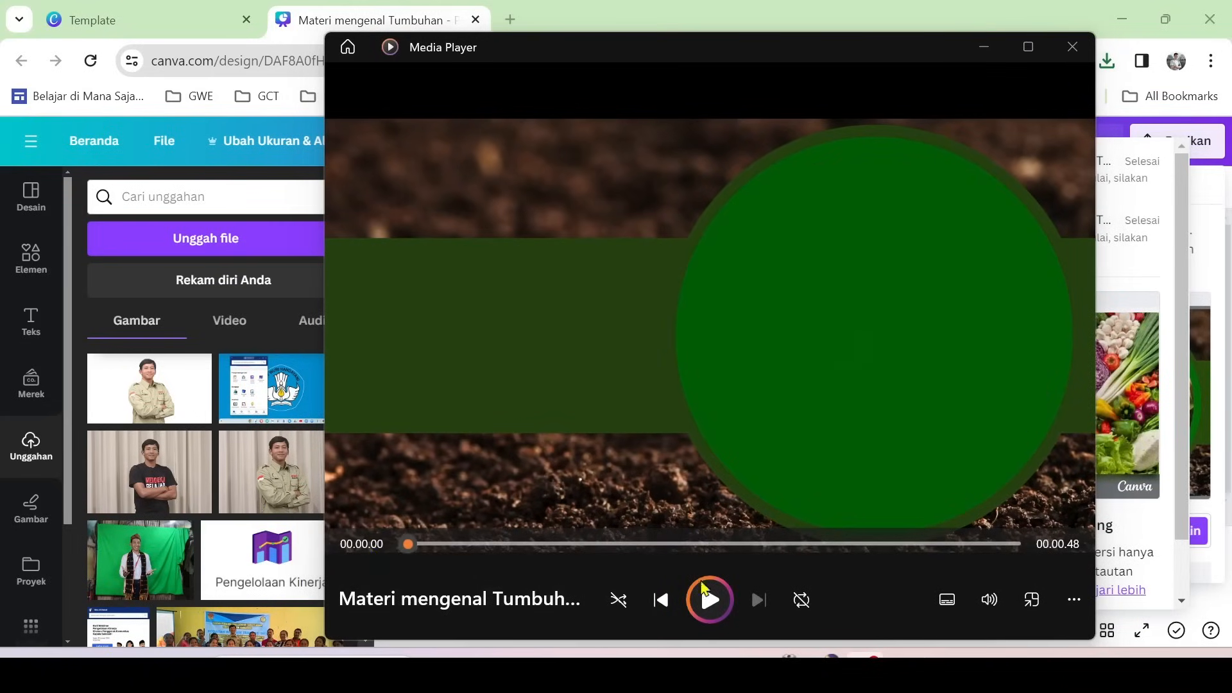
click(709, 600)
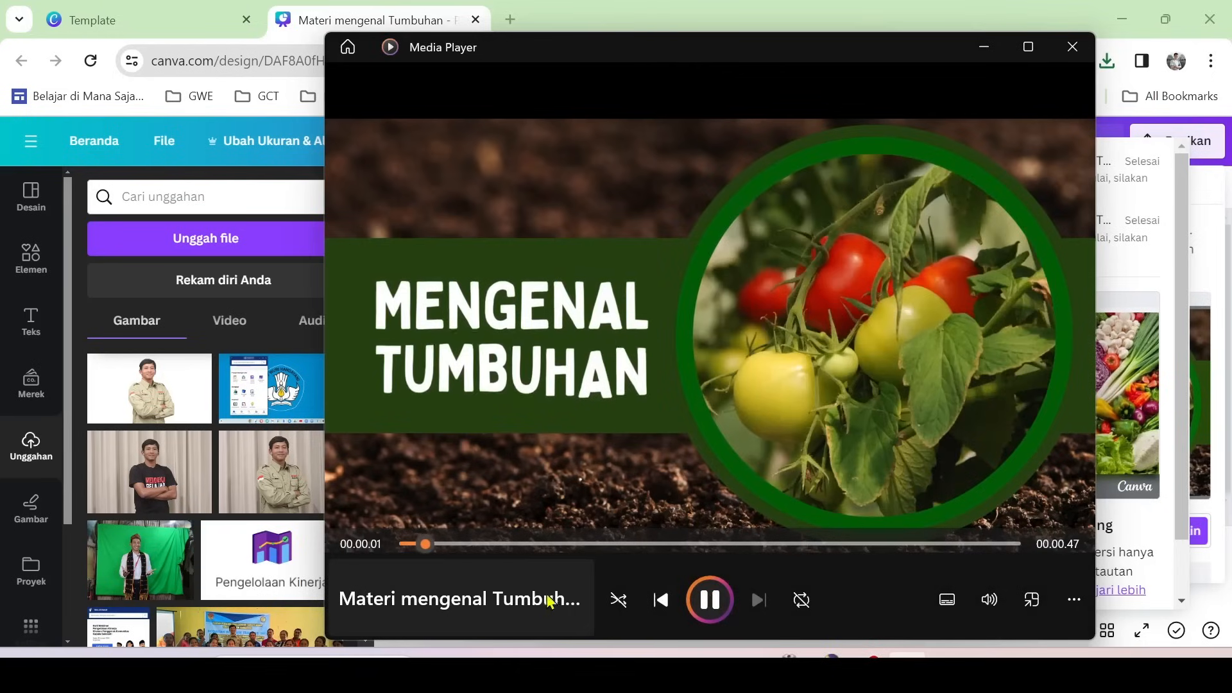
Skim the recorded video through to its TERIMA KASIH slide, then close the player and dismiss the download overview.
click(711, 601)
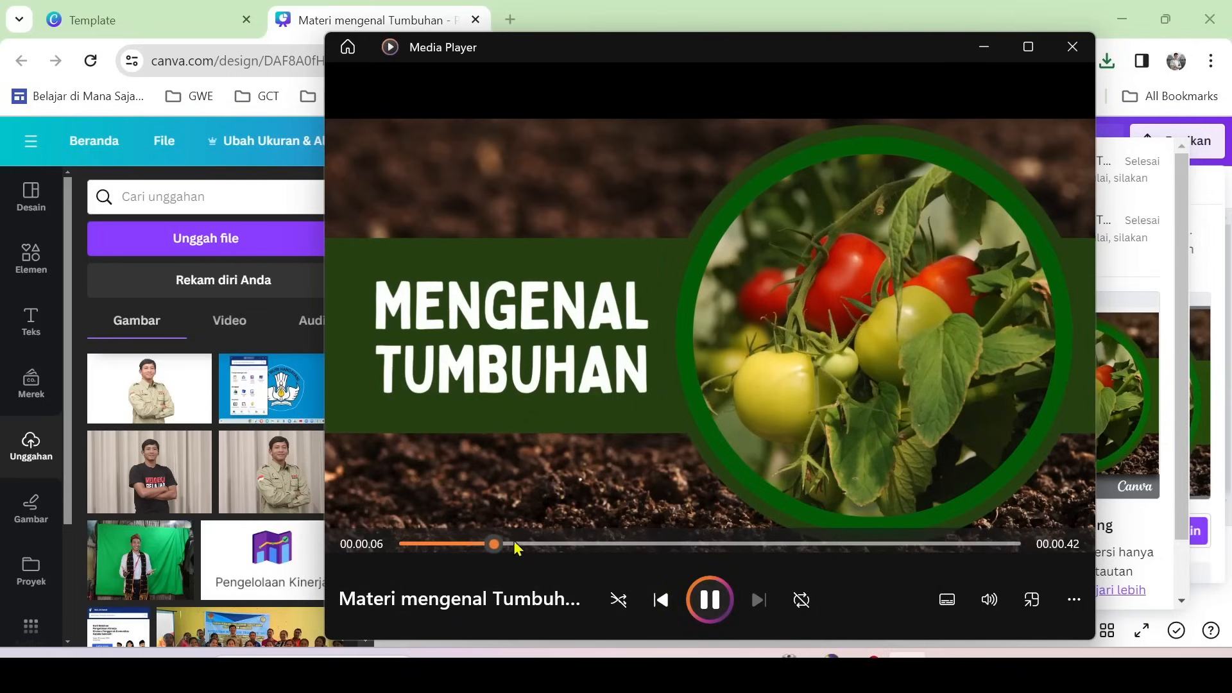
click(560, 544)
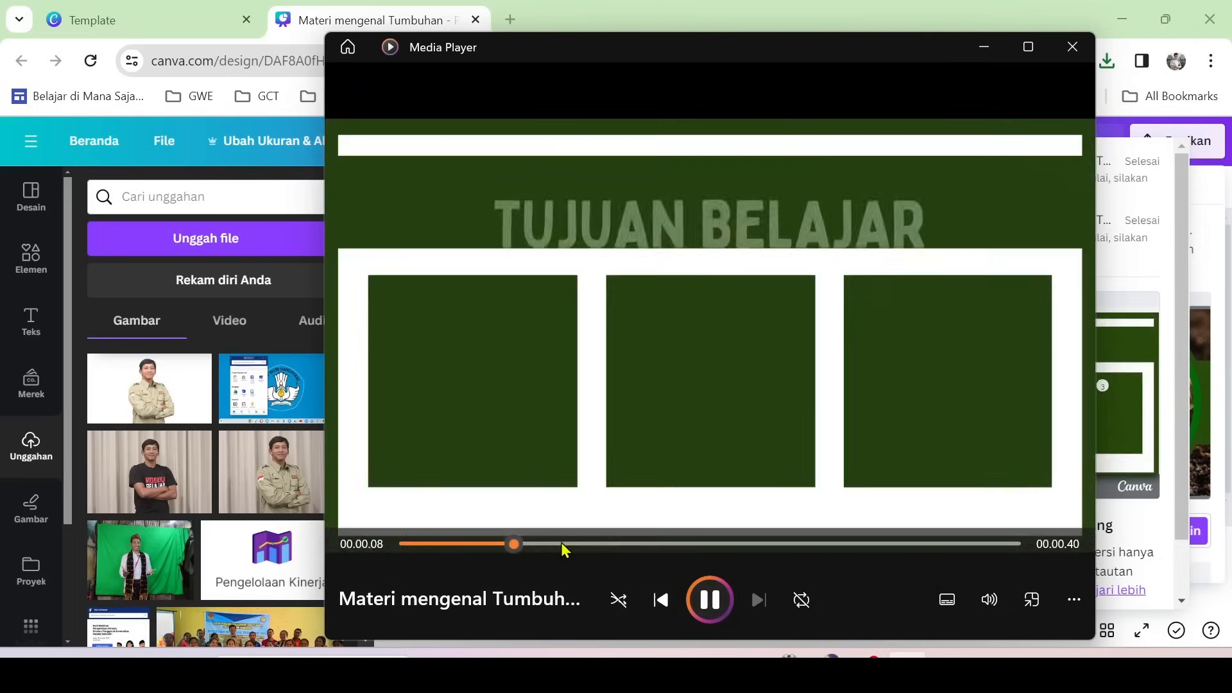
click(627, 545)
click(710, 599)
drag(632, 545, 978, 565)
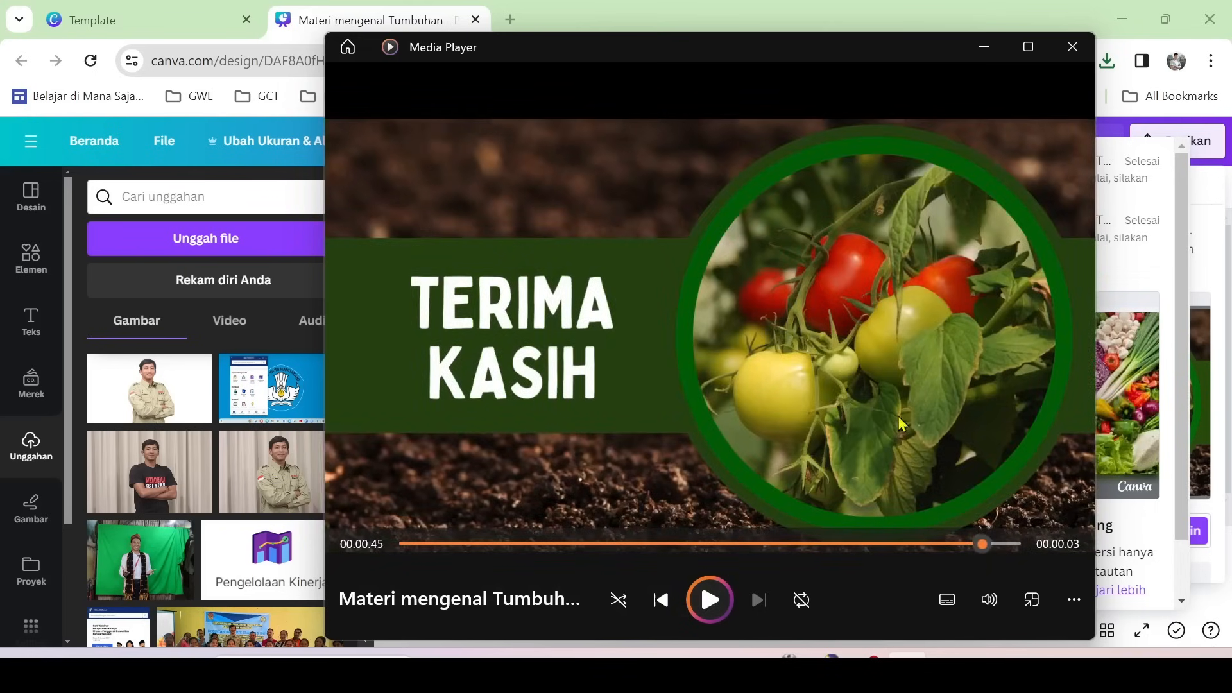
click(1081, 54)
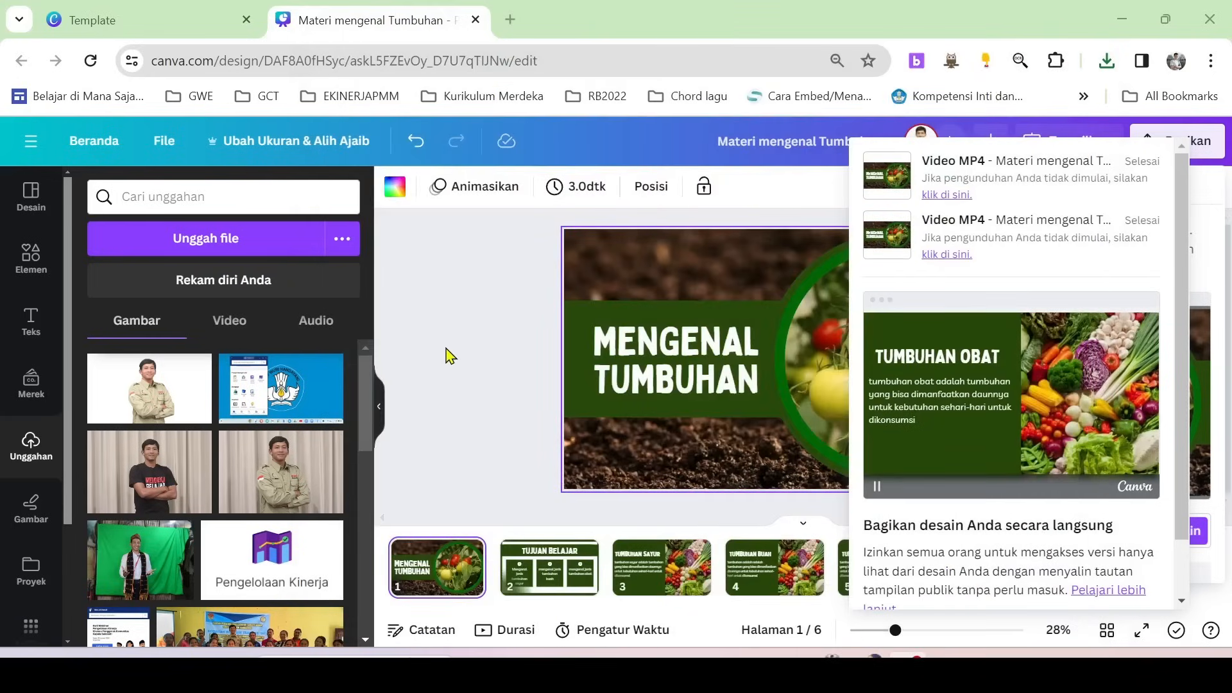
click(498, 386)
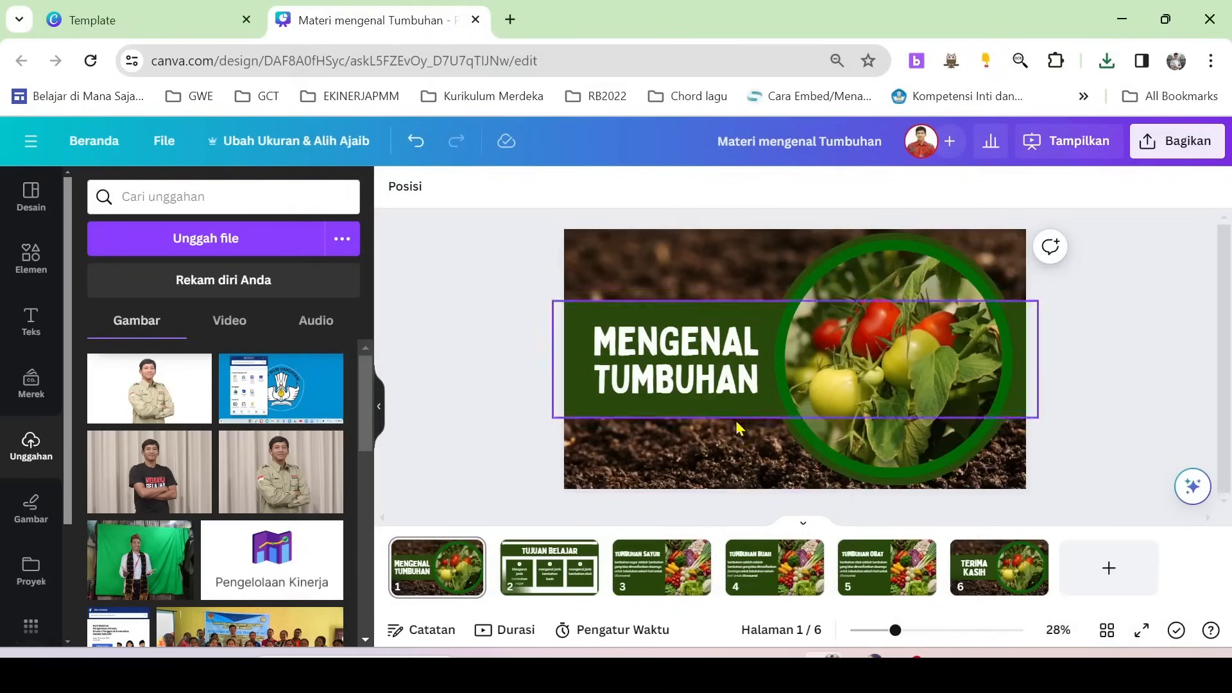